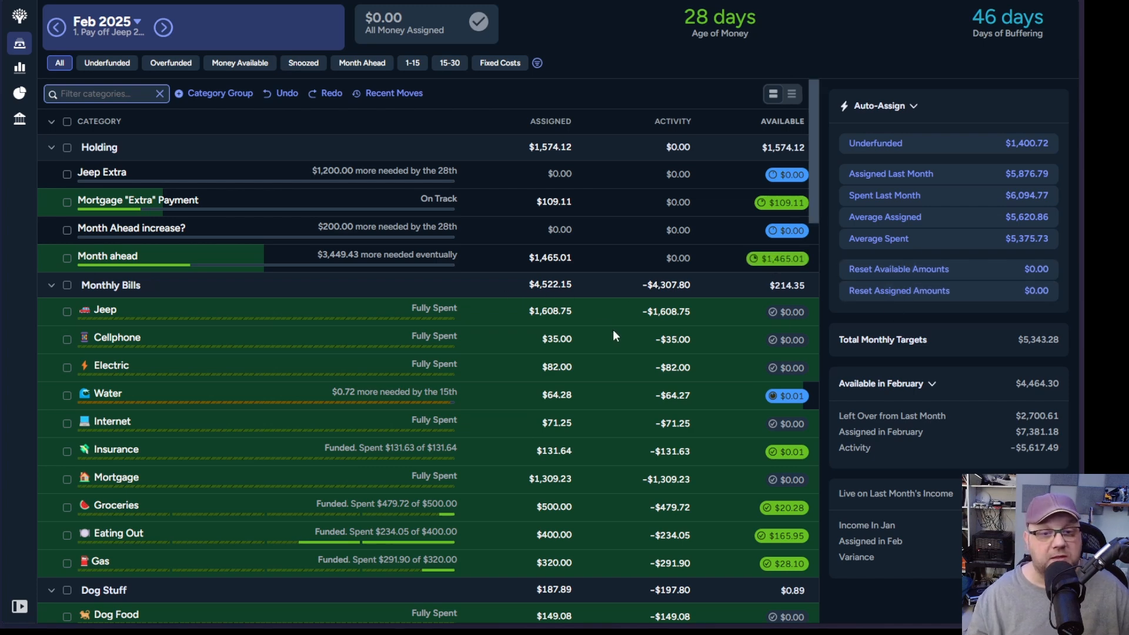
Step: Move the 0.01 available in the Water category to the Month ahead category in Holding
{"action": "left_click", "coordinate": [787, 394]}
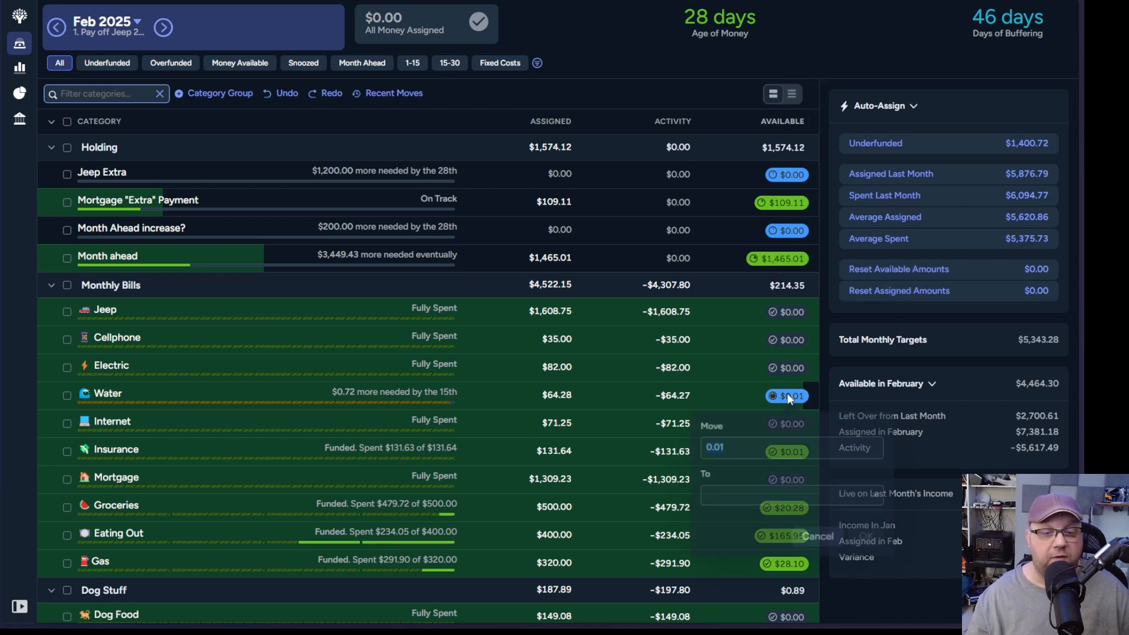
{"action": "left_click", "coordinate": [875, 497]}
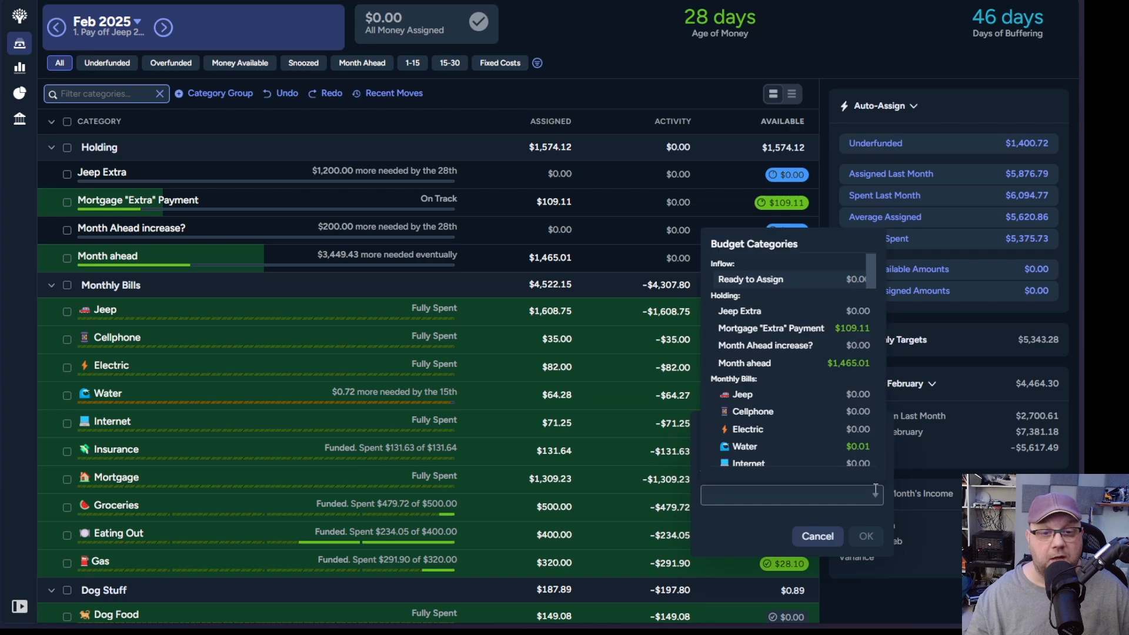
{"action": "left_click", "coordinate": [767, 445]}
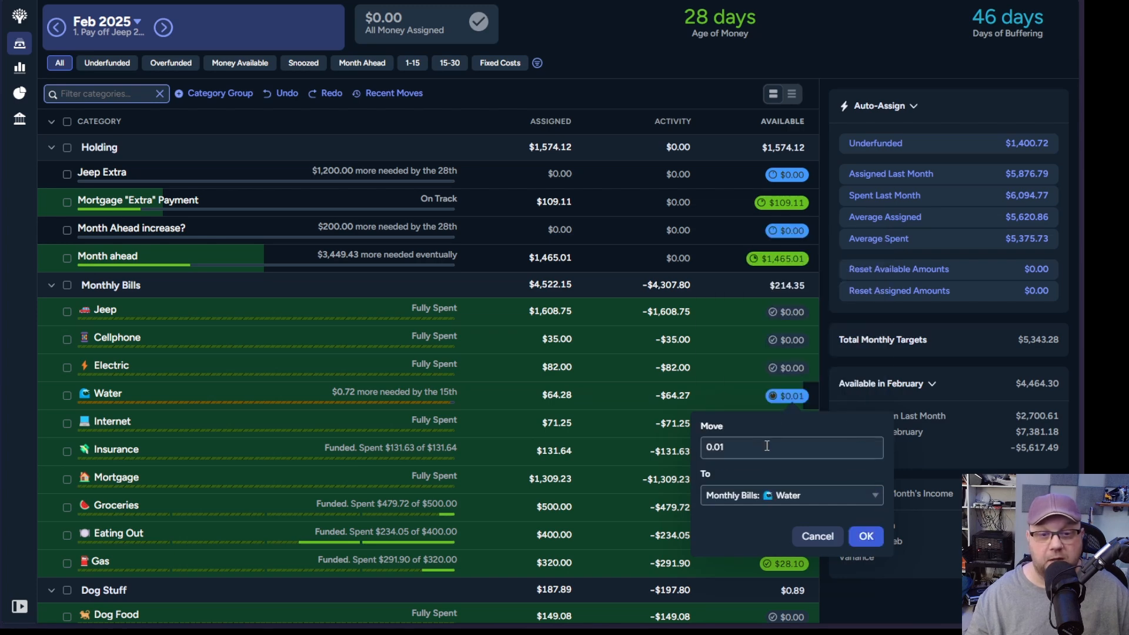
{"action": "left_click", "coordinate": [875, 494]}
{"action": "left_click", "coordinate": [782, 369]}
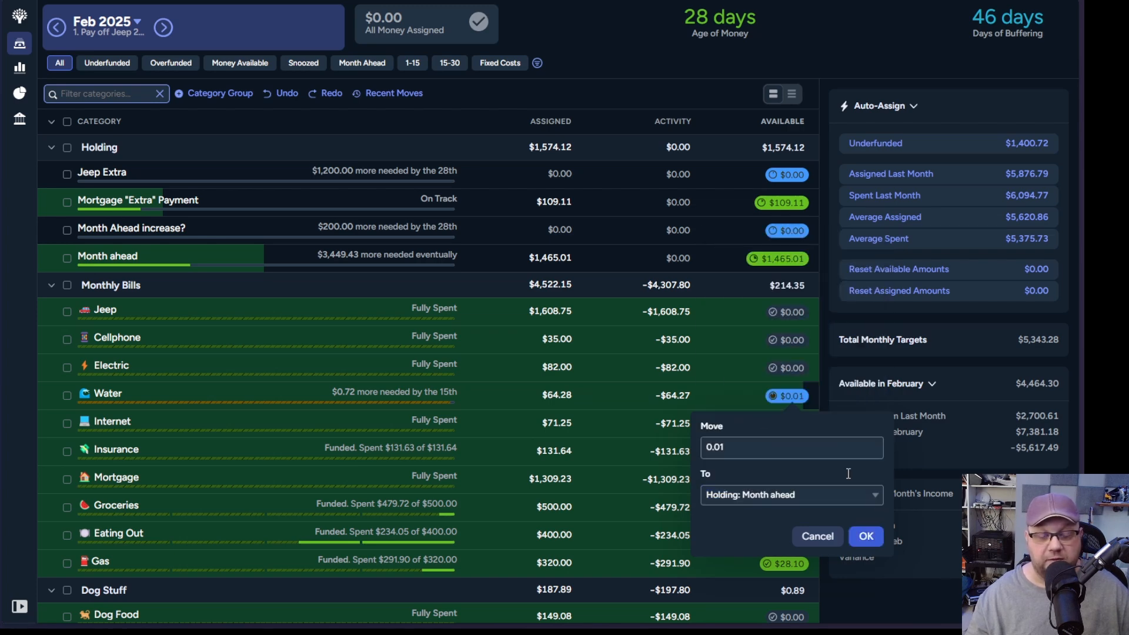
{"action": "left_click", "coordinate": [868, 540]}
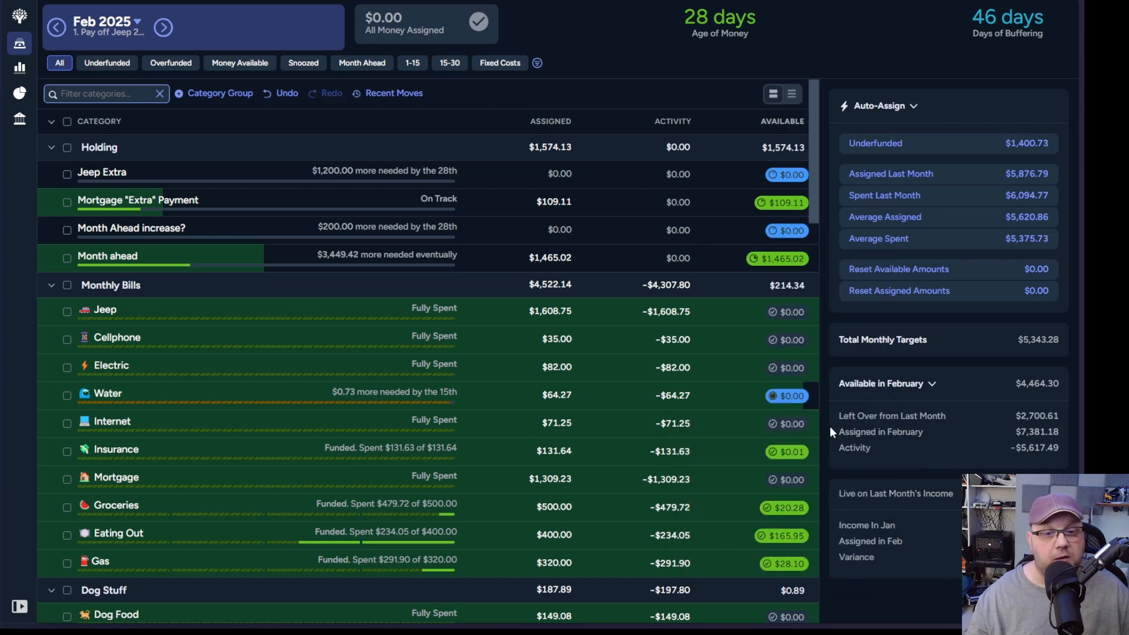
Step: Move the 0.01 available in the Insurance category to Month ahead
{"action": "left_click", "coordinate": [782, 452]}
{"action": "left_click", "coordinate": [865, 554]}
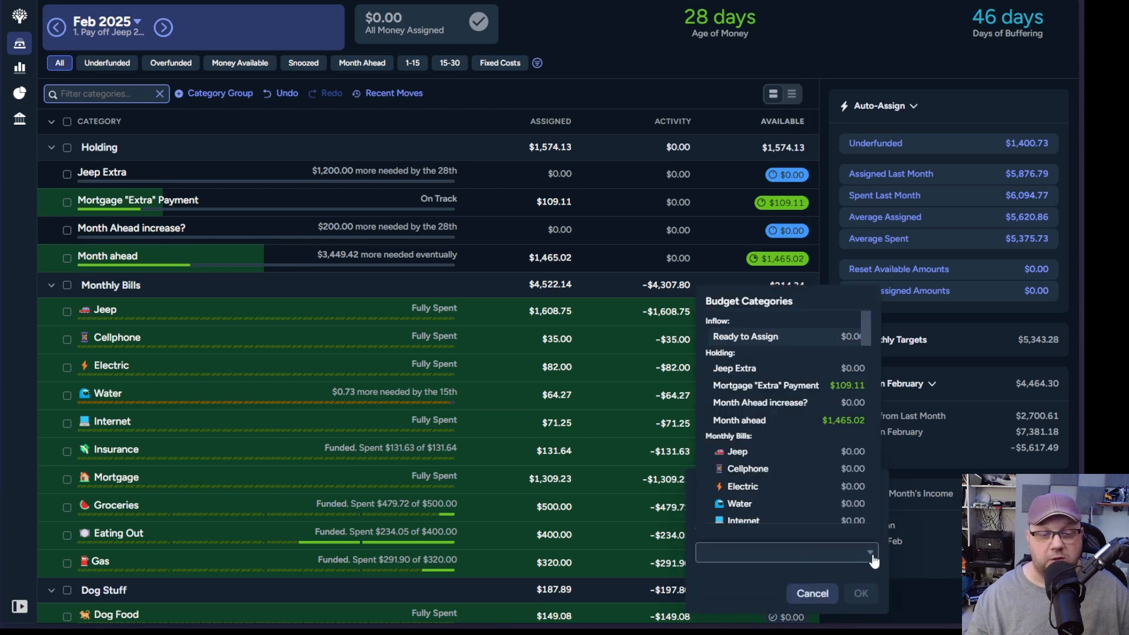
{"action": "left_click", "coordinate": [851, 420]}
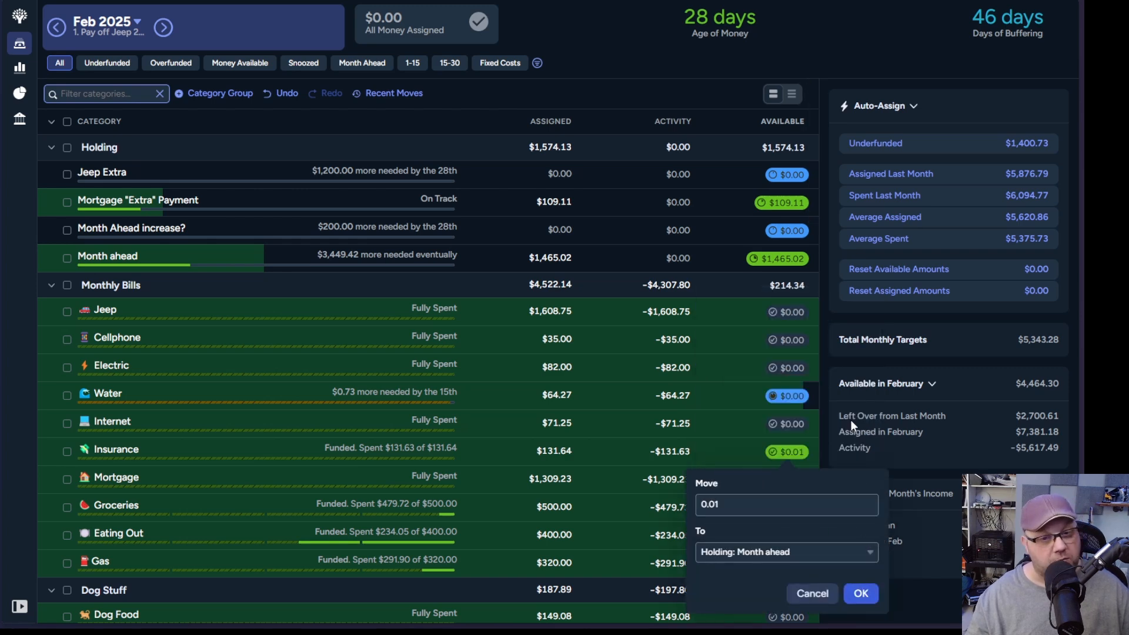
{"action": "left_click", "coordinate": [858, 593]}
Step: Move the leftover 20.28 from the Groceries category to Month ahead
{"action": "scroll", "coordinate": [788, 461], "scroll_direction": "down", "scroll_amount": 1}
{"action": "scroll", "coordinate": [788, 461], "scroll_direction": "down", "scroll_amount": 3}
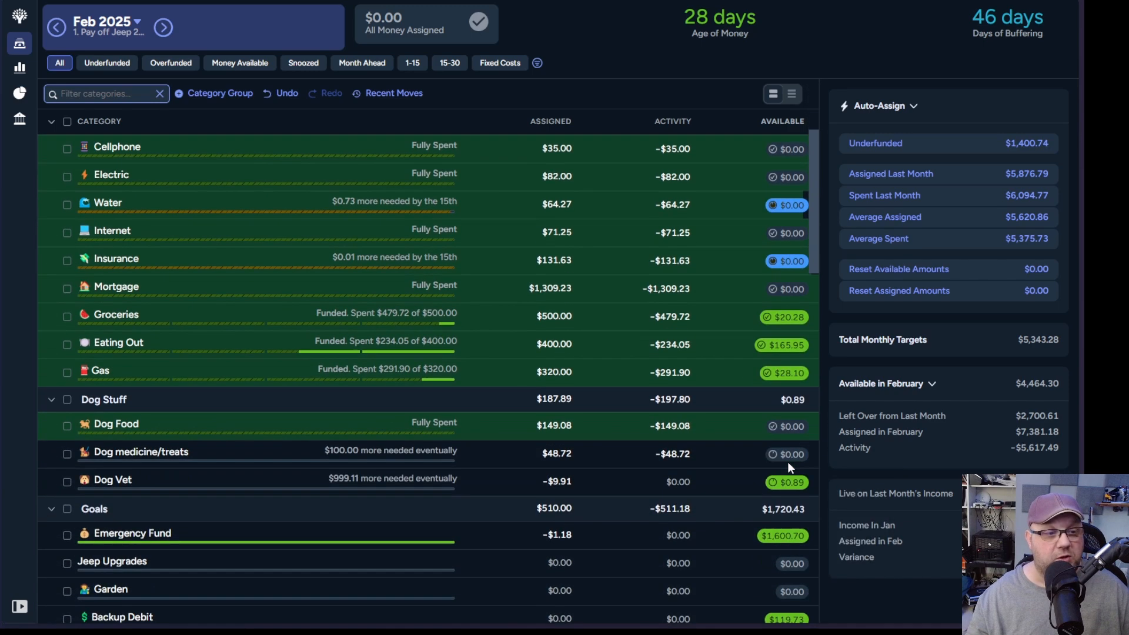
{"action": "left_click", "coordinate": [785, 316]}
{"action": "left_click", "coordinate": [874, 418]}
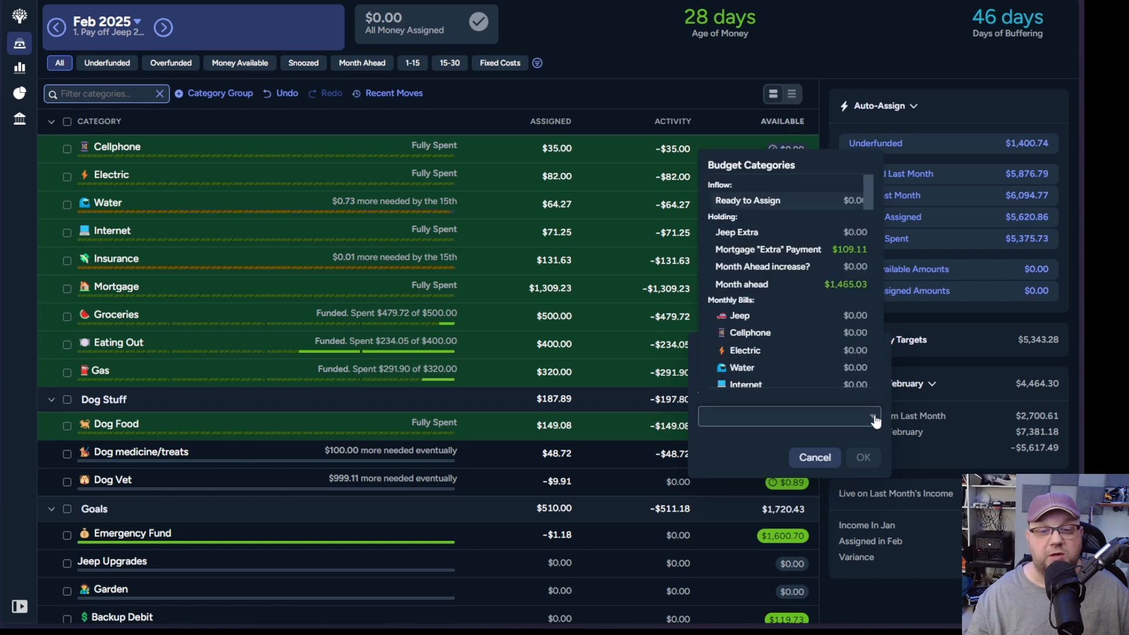
{"action": "left_click", "coordinate": [800, 287]}
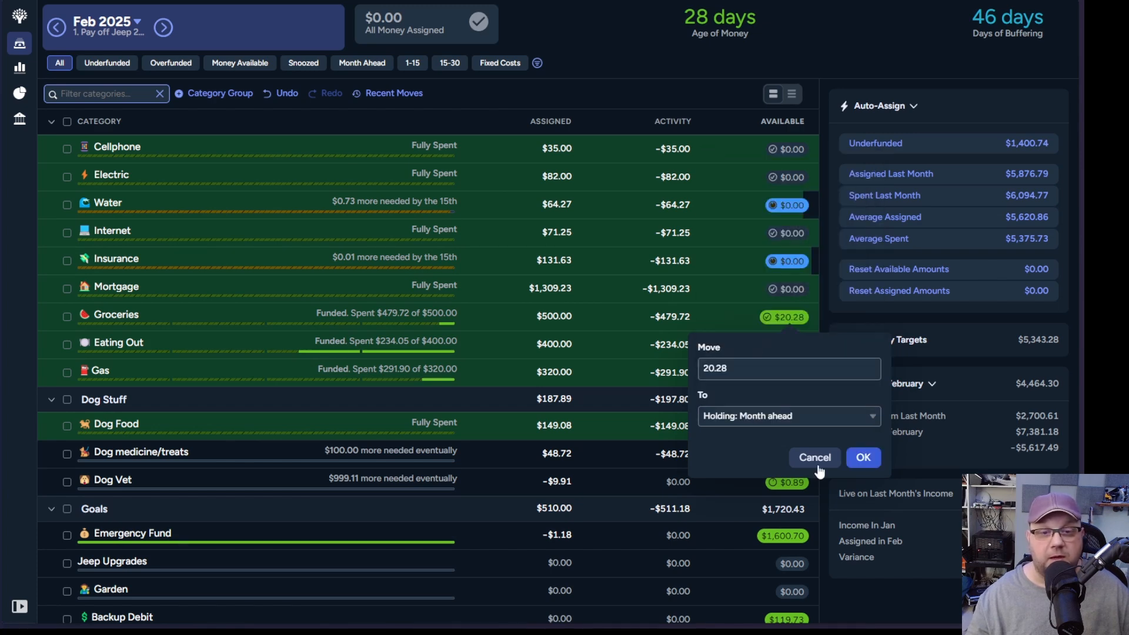
{"action": "left_click", "coordinate": [865, 458]}
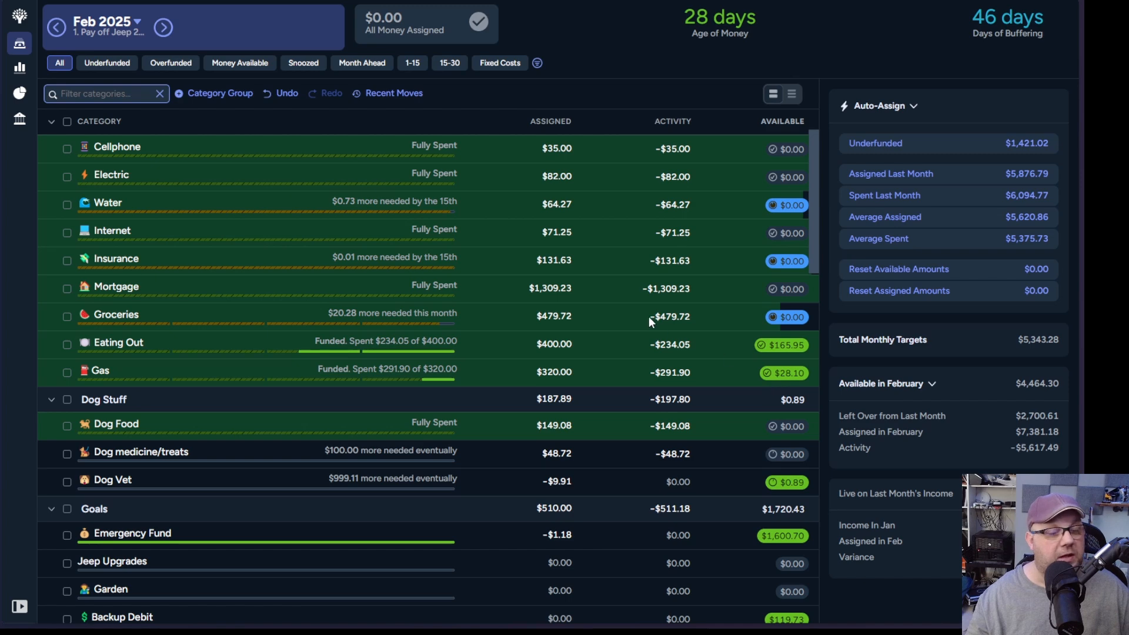
Step: Move the leftover 165.95 from the Eating Out category to Month ahead
{"action": "left_click", "coordinate": [798, 351]}
{"action": "left_click", "coordinate": [871, 445]}
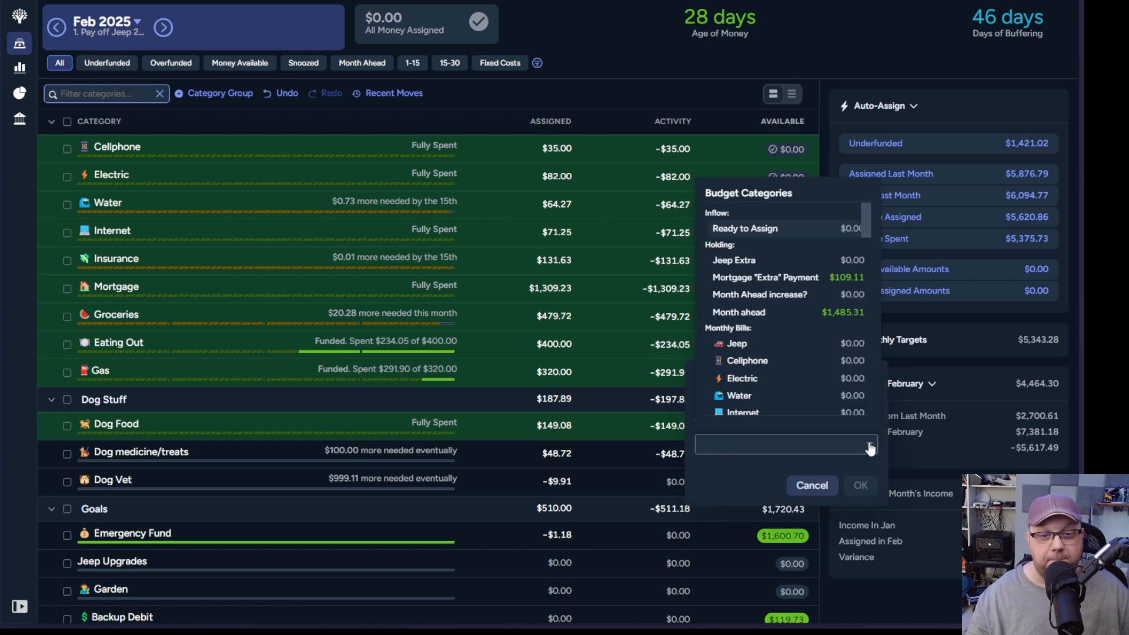
{"action": "left_click", "coordinate": [843, 314]}
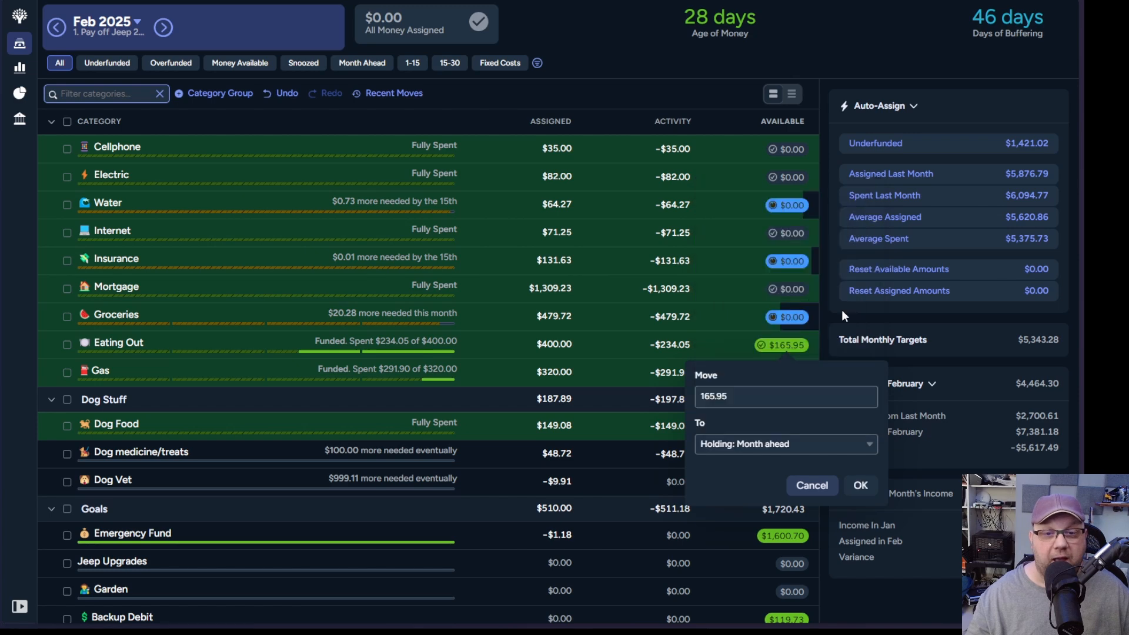
{"action": "left_click", "coordinate": [858, 487]}
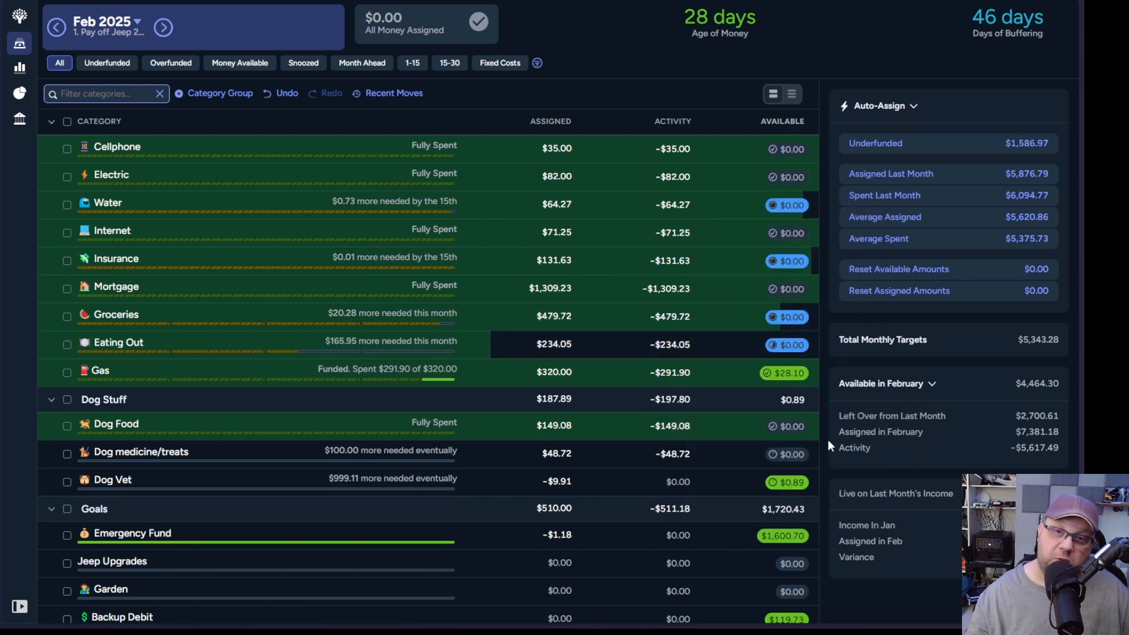
Step: Move the leftover 28.10 from the Gas category to Month ahead
{"action": "left_click", "coordinate": [806, 373]}
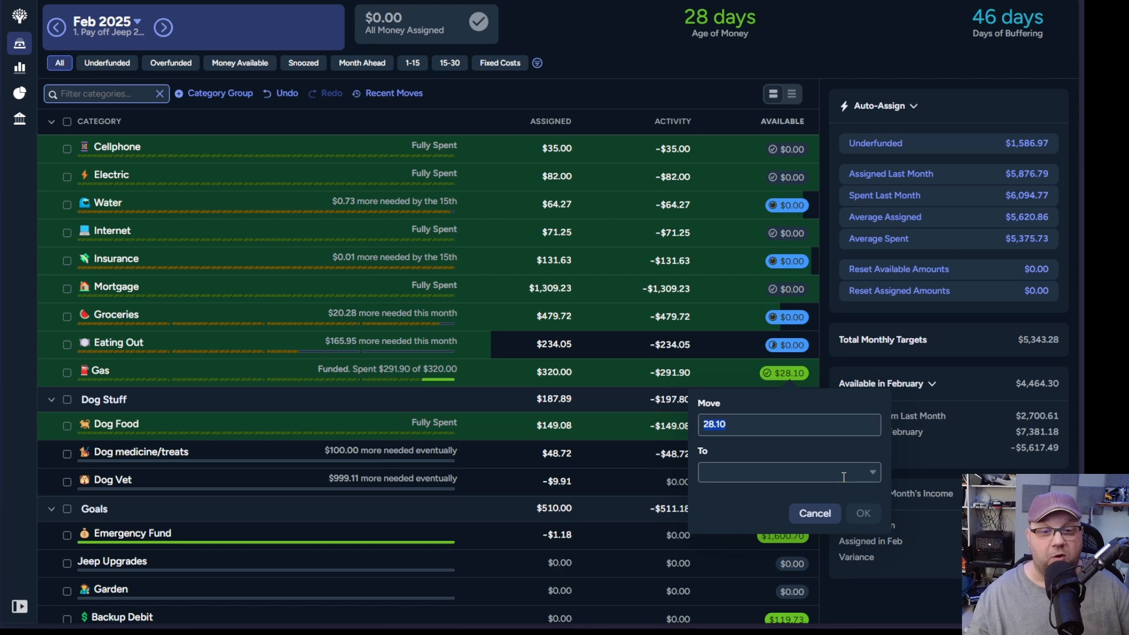
{"action": "left_click", "coordinate": [875, 474]}
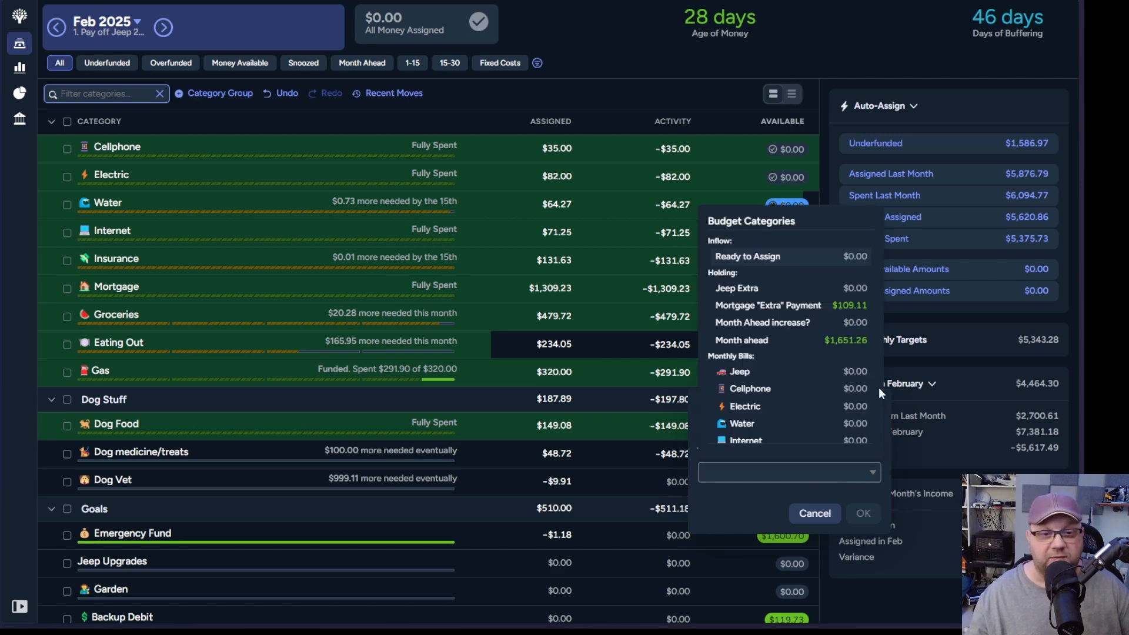
{"action": "left_click", "coordinate": [841, 342]}
{"action": "left_click", "coordinate": [863, 514]}
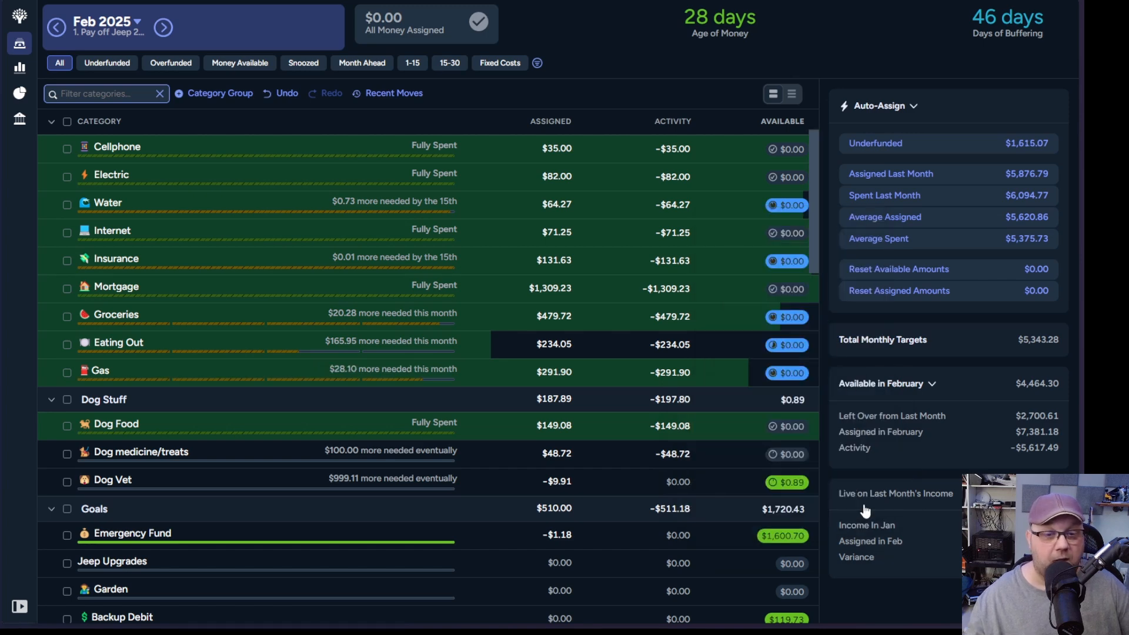
Step: Review the assigned and available amounts in the category groups from Dog Stuff and Goals through Non-Monthly, Domains and Hosting, and Quality of Life
{"action": "scroll", "coordinate": [722, 397], "scroll_direction": "down", "scroll_amount": 2}
{"action": "scroll", "coordinate": [722, 394], "scroll_direction": "down", "scroll_amount": 2}
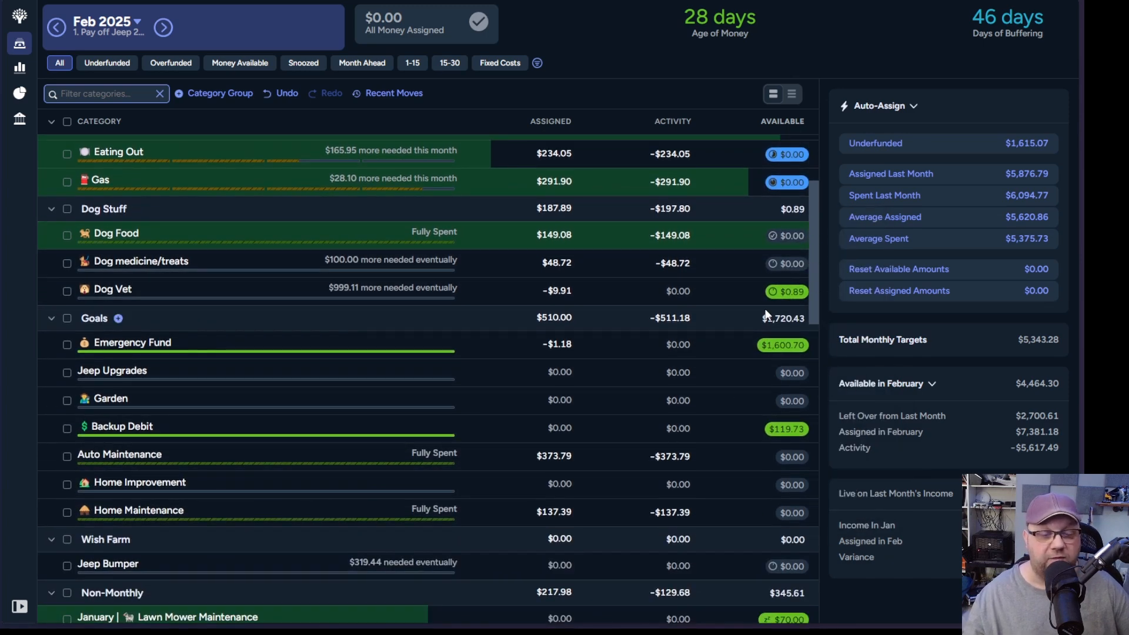
{"action": "scroll", "coordinate": [743, 353], "scroll_direction": "down", "scroll_amount": 2}
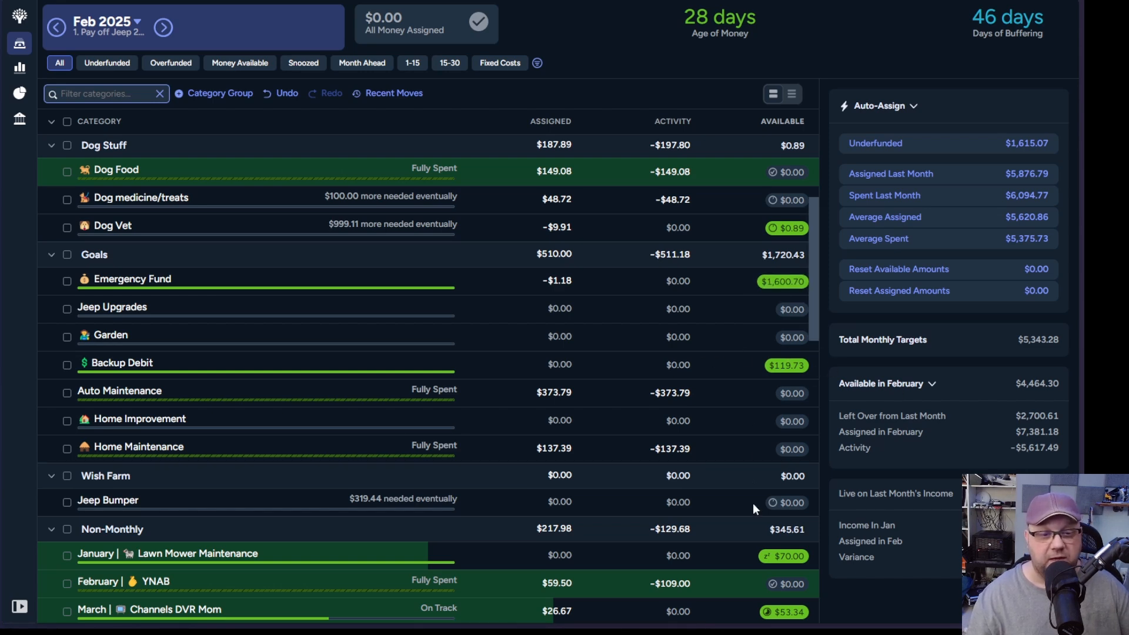
{"action": "scroll", "coordinate": [738, 484], "scroll_direction": "down", "scroll_amount": 5}
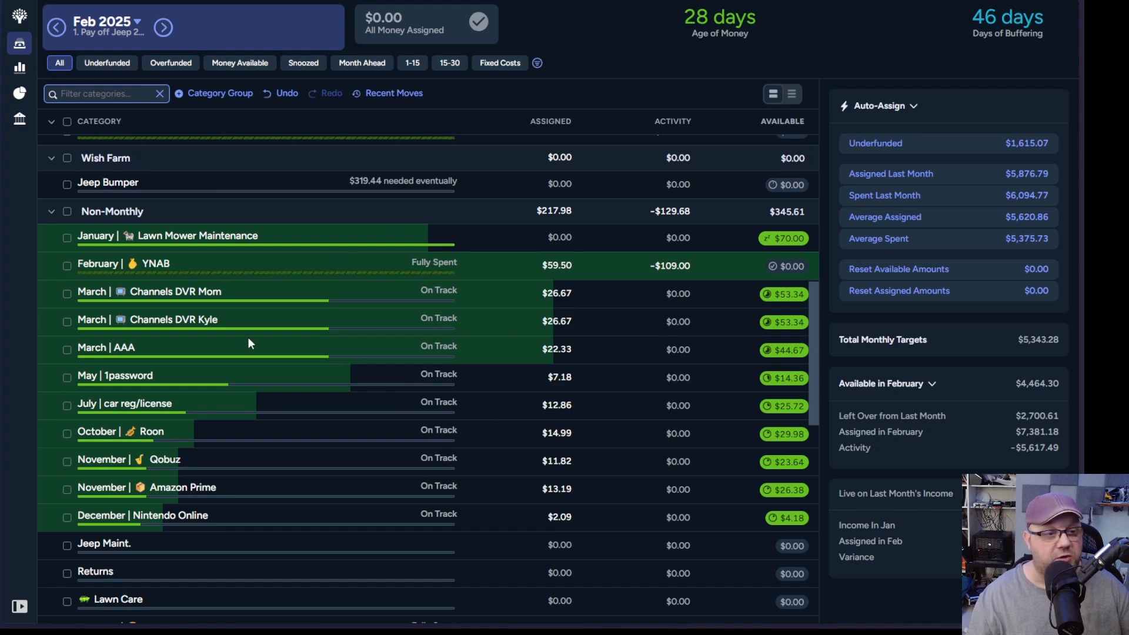
{"action": "scroll", "coordinate": [294, 429], "scroll_direction": "down", "scroll_amount": 5}
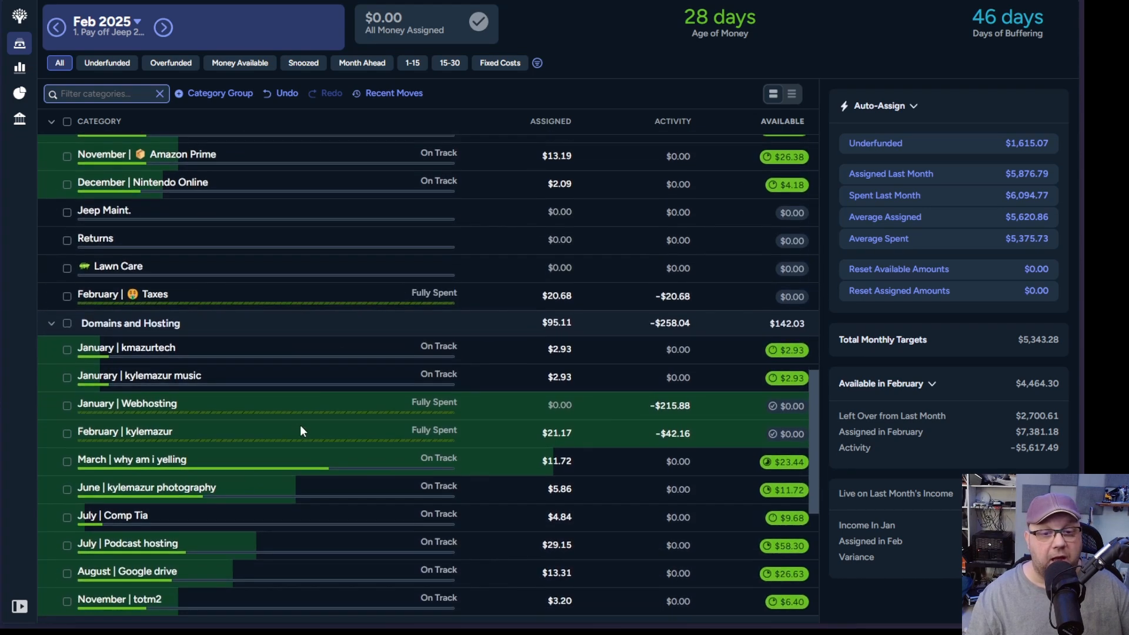
{"action": "scroll", "coordinate": [300, 424], "scroll_direction": "down", "scroll_amount": 3}
{"action": "scroll", "coordinate": [300, 425], "scroll_direction": "up", "scroll_amount": 3}
{"action": "scroll", "coordinate": [300, 425], "scroll_direction": "down", "scroll_amount": 3}
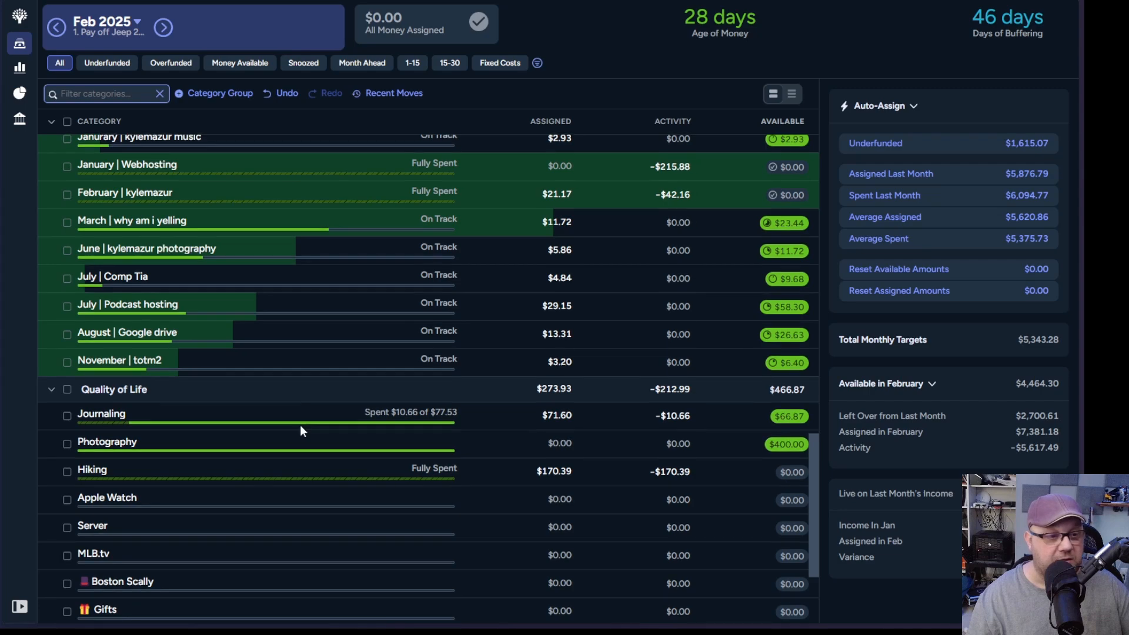
{"action": "scroll", "coordinate": [300, 424], "scroll_direction": "up", "scroll_amount": 15}
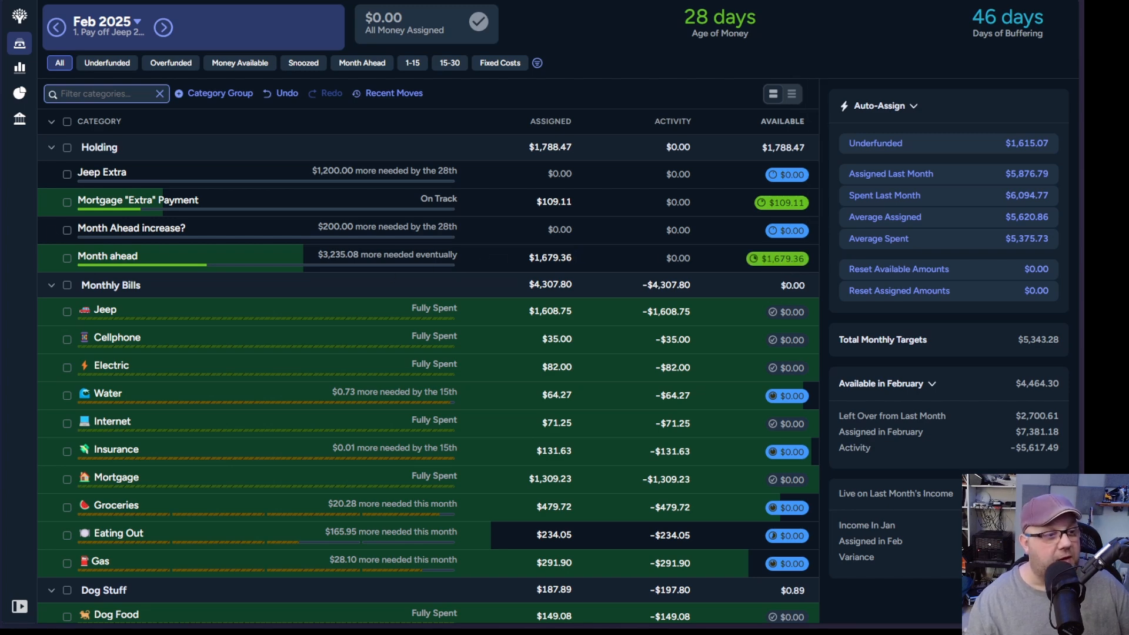
Step: Switch to the Google Sheets tracker and check the Feb 2025 change on the Month Ahead sheet
{"action": "key", "text": "ctrl+Tab"}
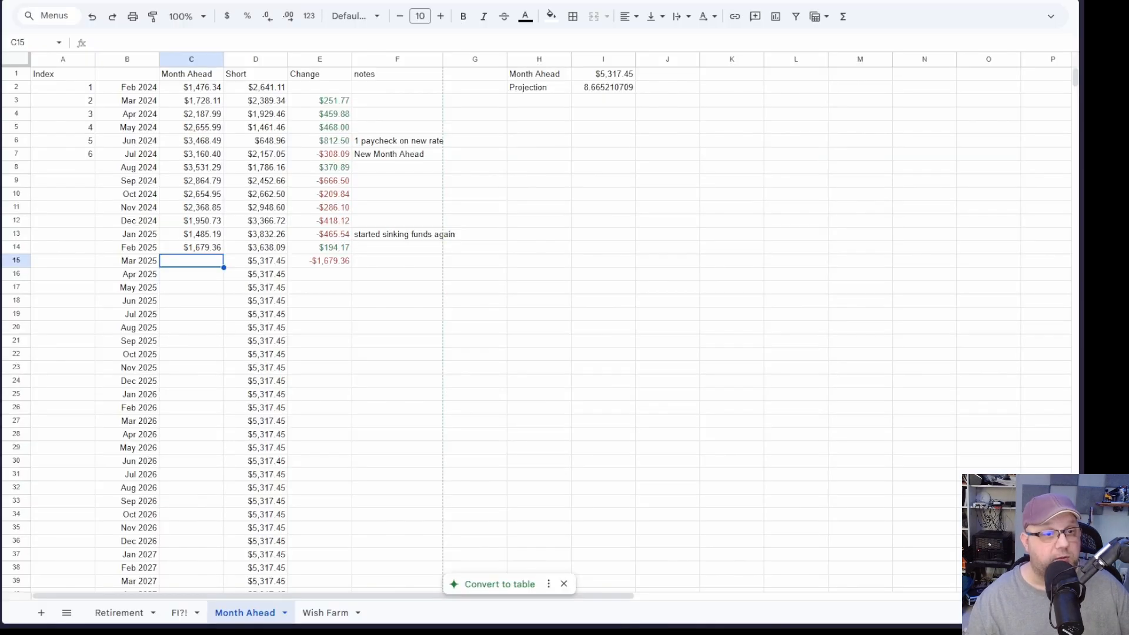
{"action": "left_click", "coordinate": [334, 250]}
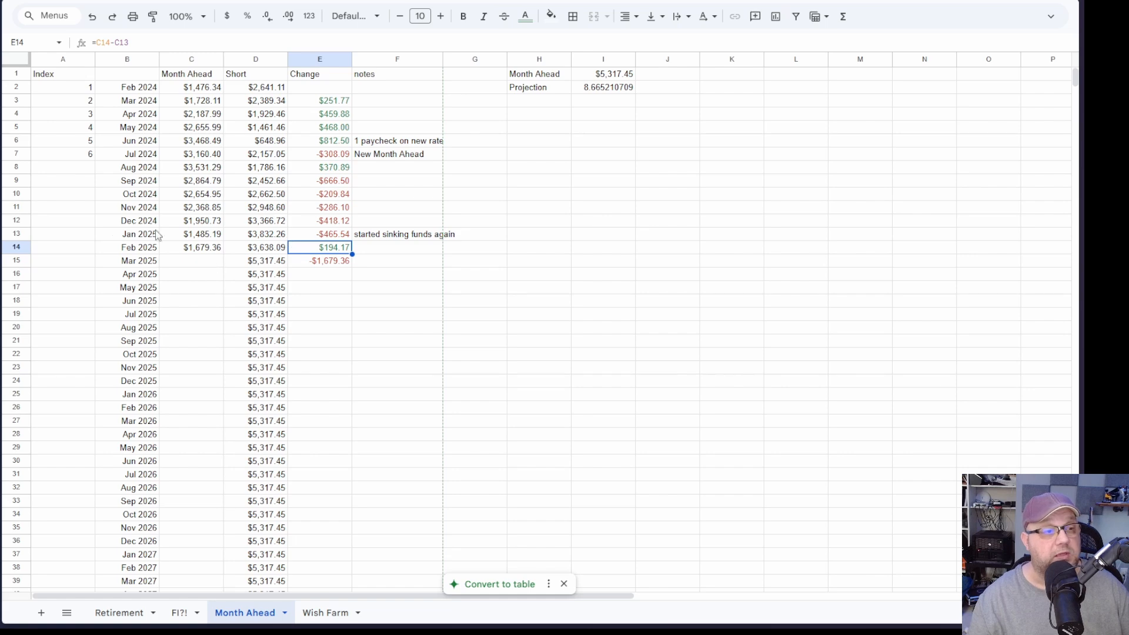
Step: Switch back to the YNAB budget, view the Jeep category's loan payoff simulator, and close it
{"action": "key", "text": "ctrl+Tab"}
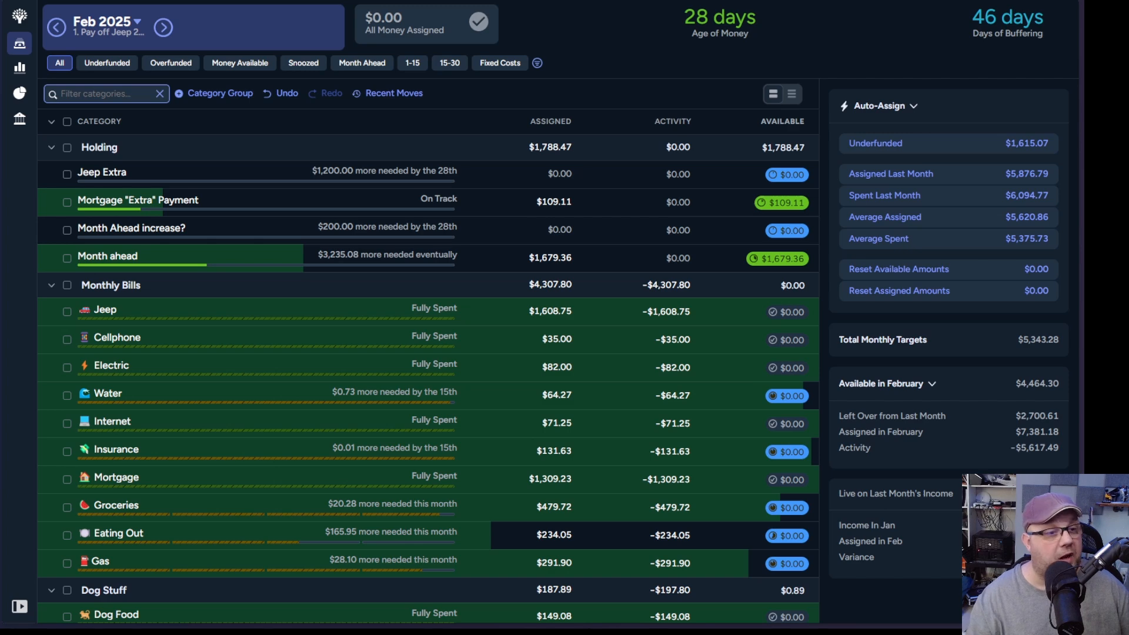
{"action": "left_click", "coordinate": [237, 307]}
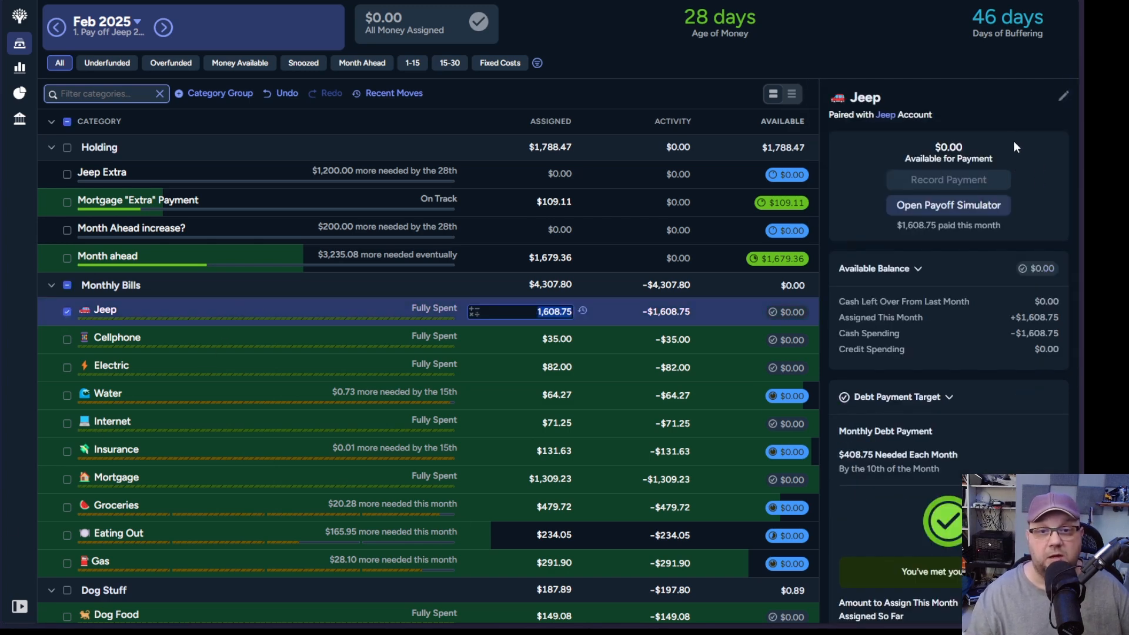
{"action": "left_click", "coordinate": [955, 203]}
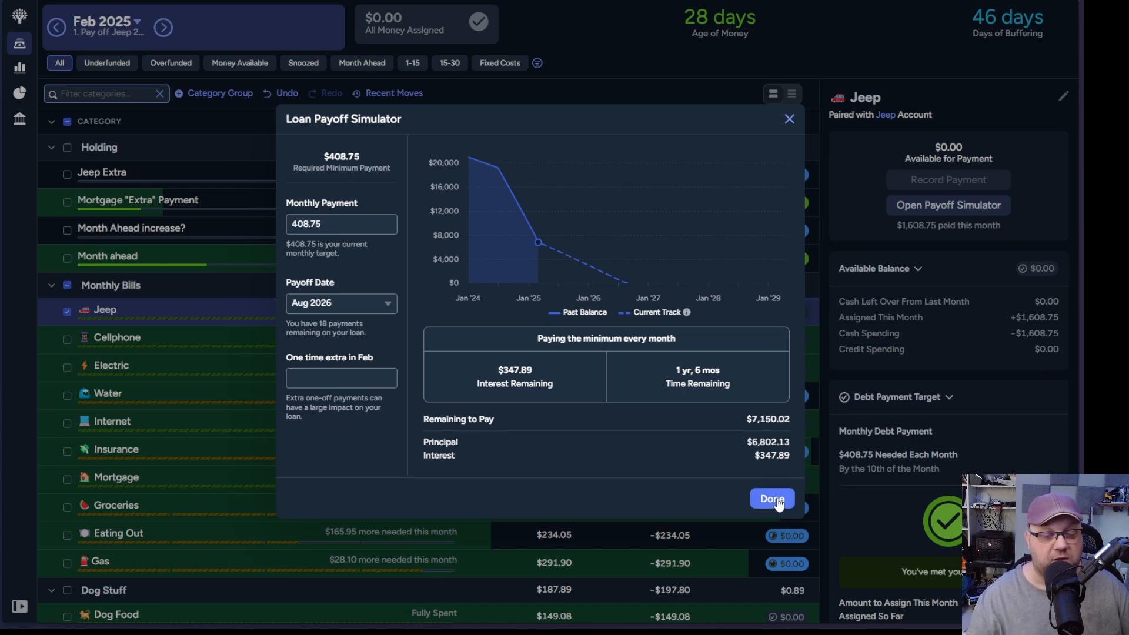
{"action": "left_click", "coordinate": [772, 499]}
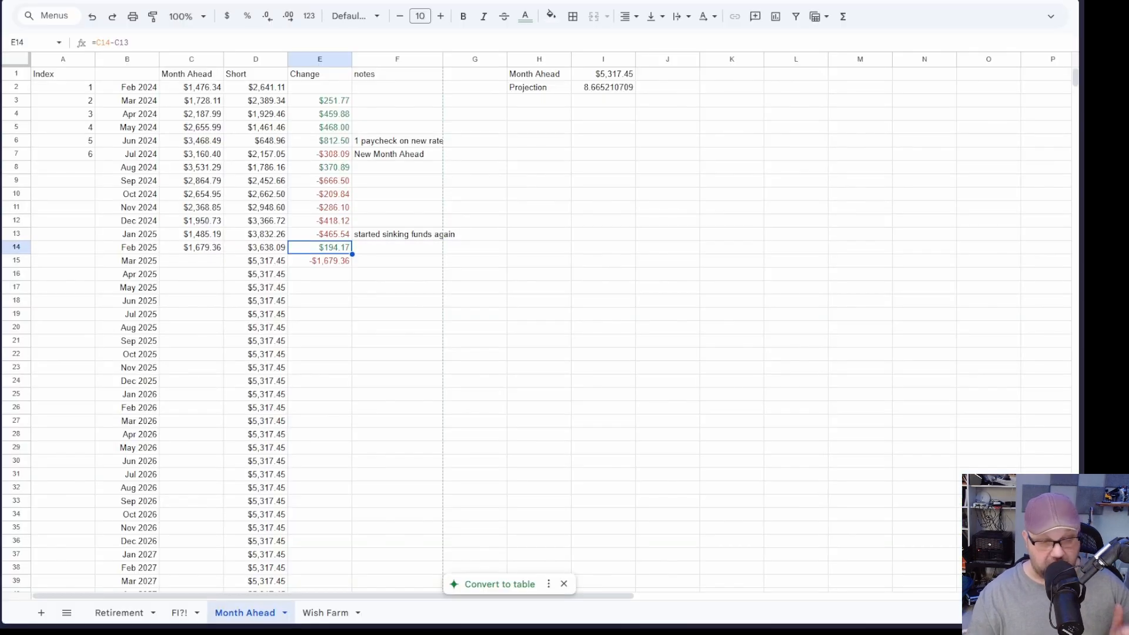
Step: In the spreadsheet's Retirement sheet, check the 5% Cushion cell and clear the Extra Payment and Jeep amounts
{"action": "left_click", "coordinate": [120, 614]}
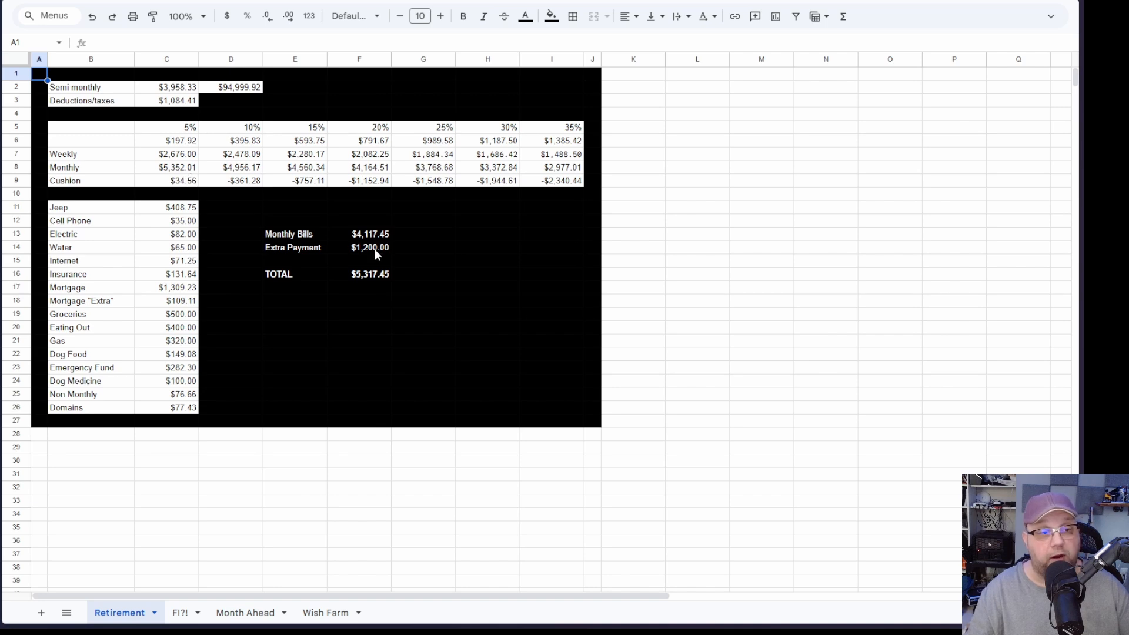
{"action": "left_click", "coordinate": [180, 182]}
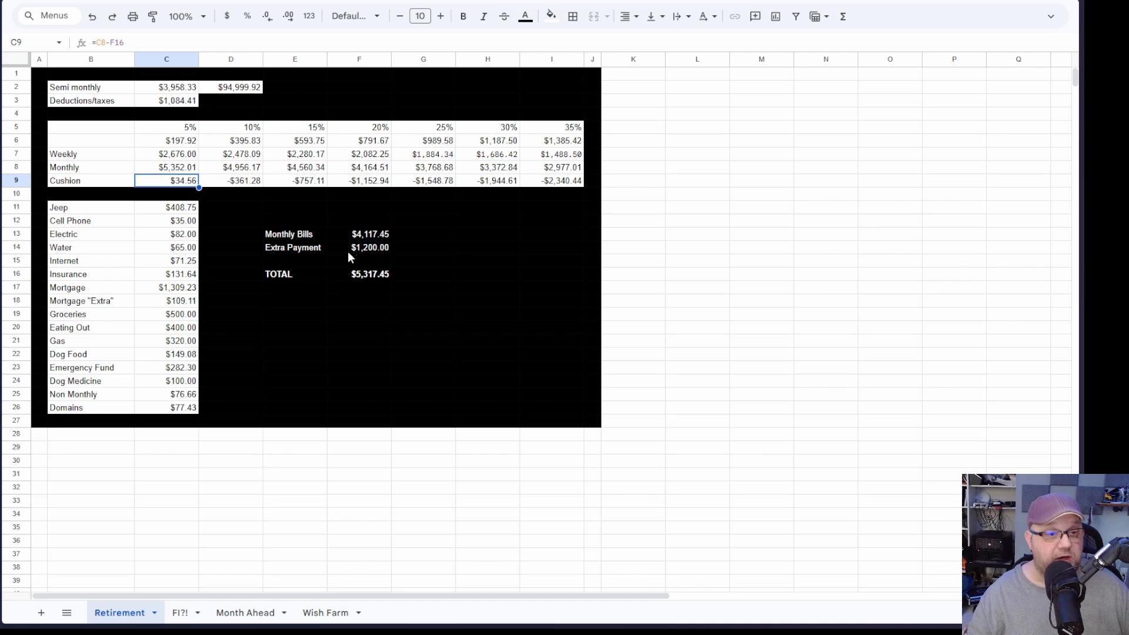
{"action": "left_click", "coordinate": [365, 250]}
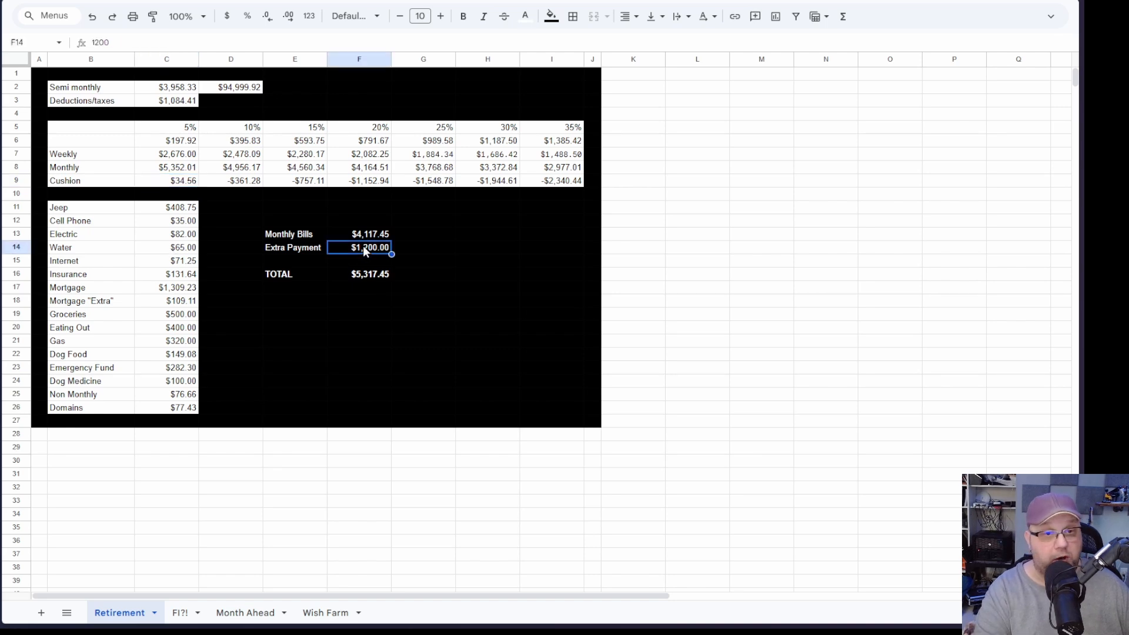
{"action": "key", "text": "Delete"}
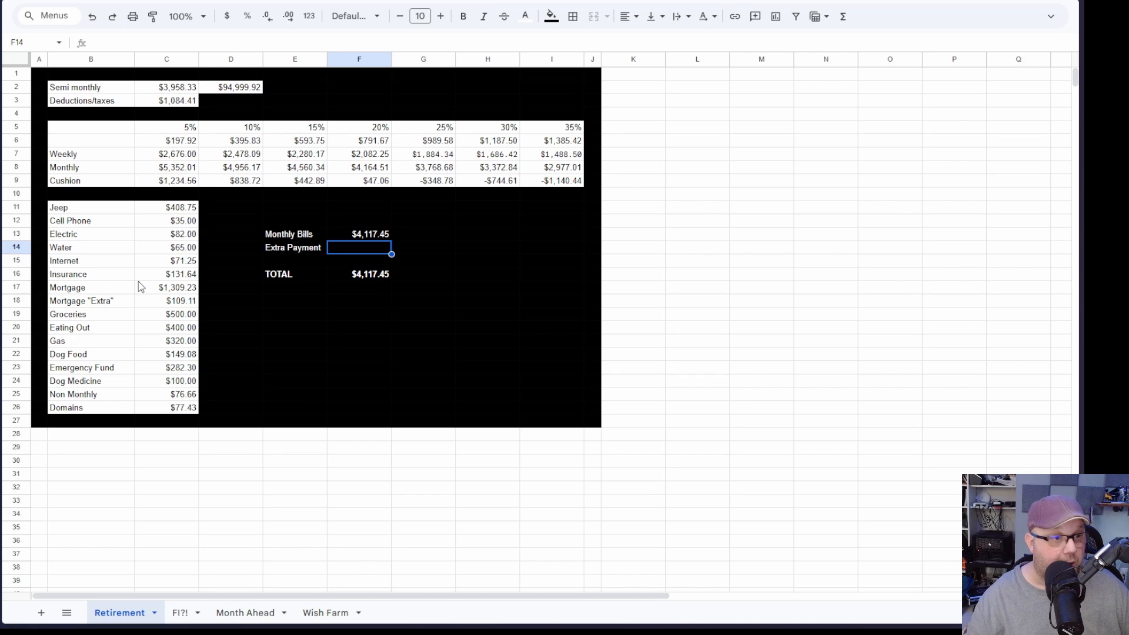
{"action": "left_click", "coordinate": [177, 211]}
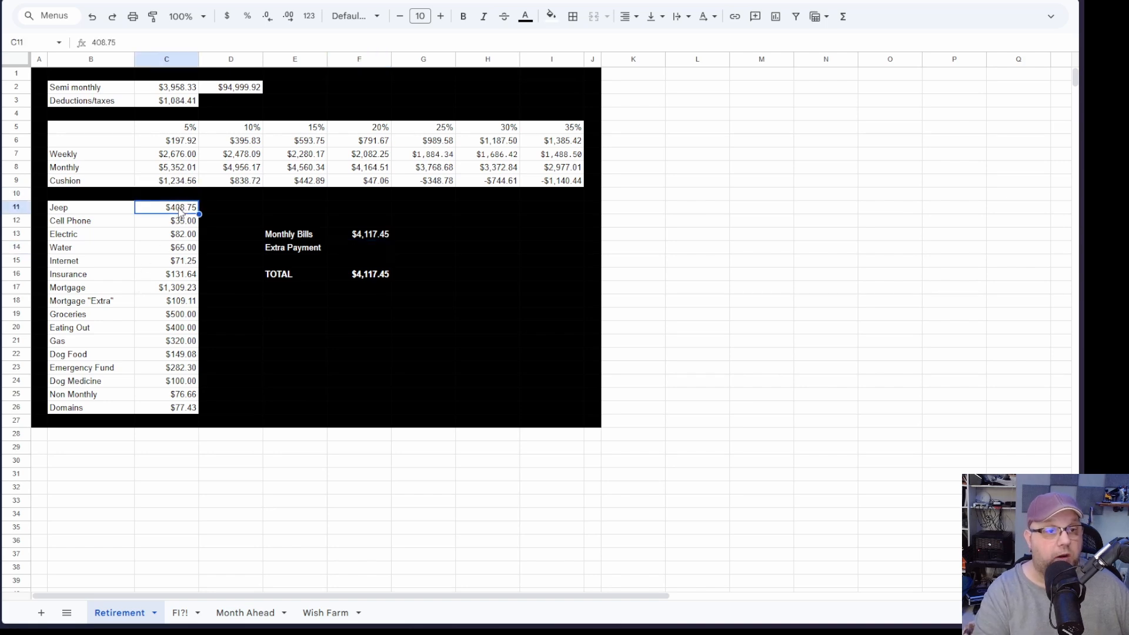
{"action": "key", "text": "Delete"}
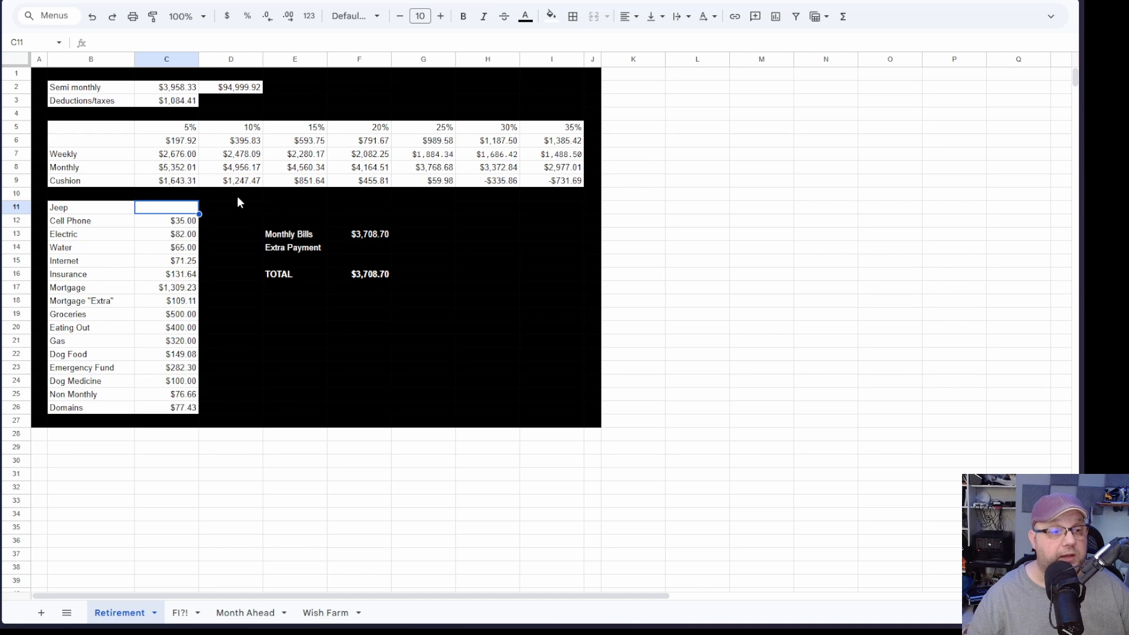
Step: Undo the clearing of the Extra Payment and Jeep amounts in the Retirement sheet
{"action": "key", "text": "ctrl+z"}
{"action": "key", "text": "ctrl+z"}
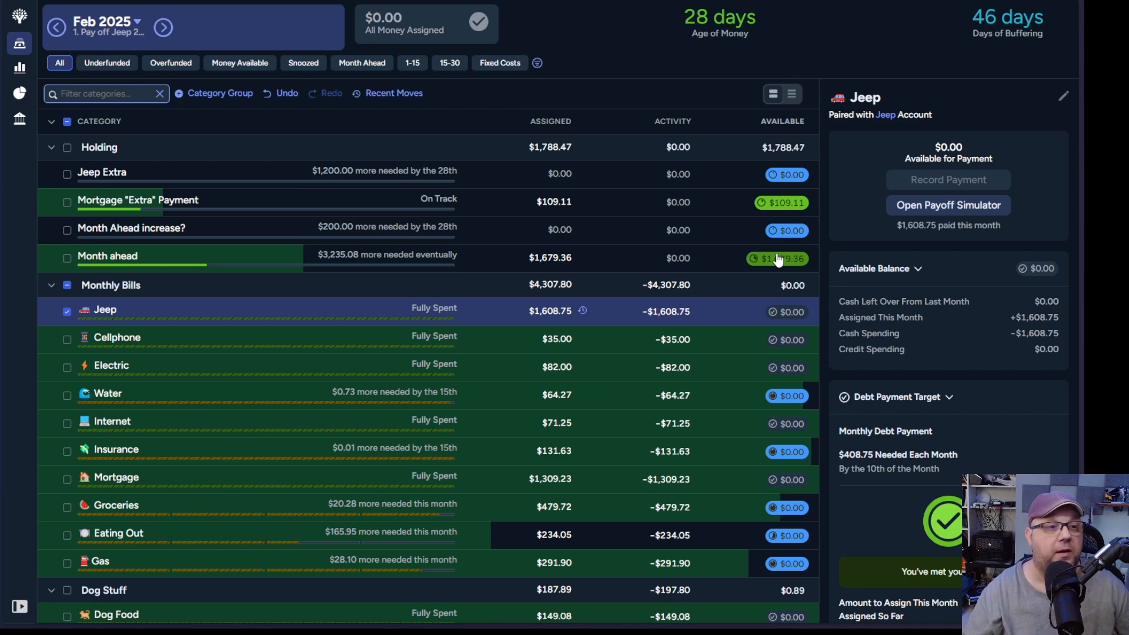
Step: Copy the TIAA balance 40344.82 from YNAB's Feb 2025 note into the TIAA amount on the investment spreadsheet's February sheet
{"action": "left_click", "coordinate": [101, 35]}
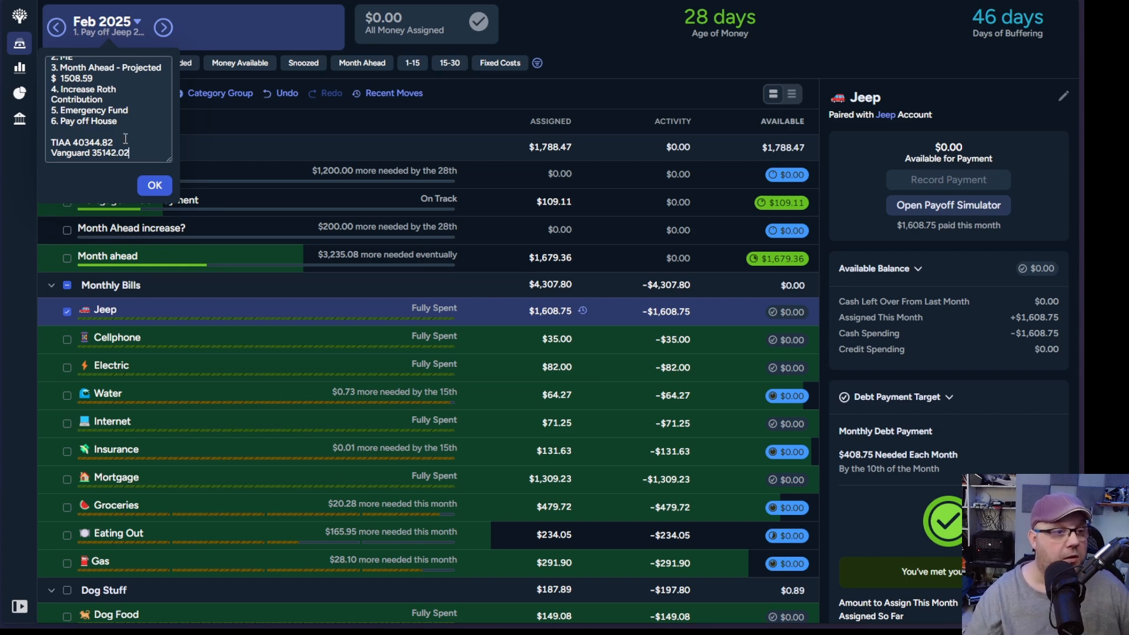
{"action": "left_click_drag", "start_coordinate": [118, 141], "coordinate": [72, 142]}
{"action": "key", "text": "ctrl+c"}
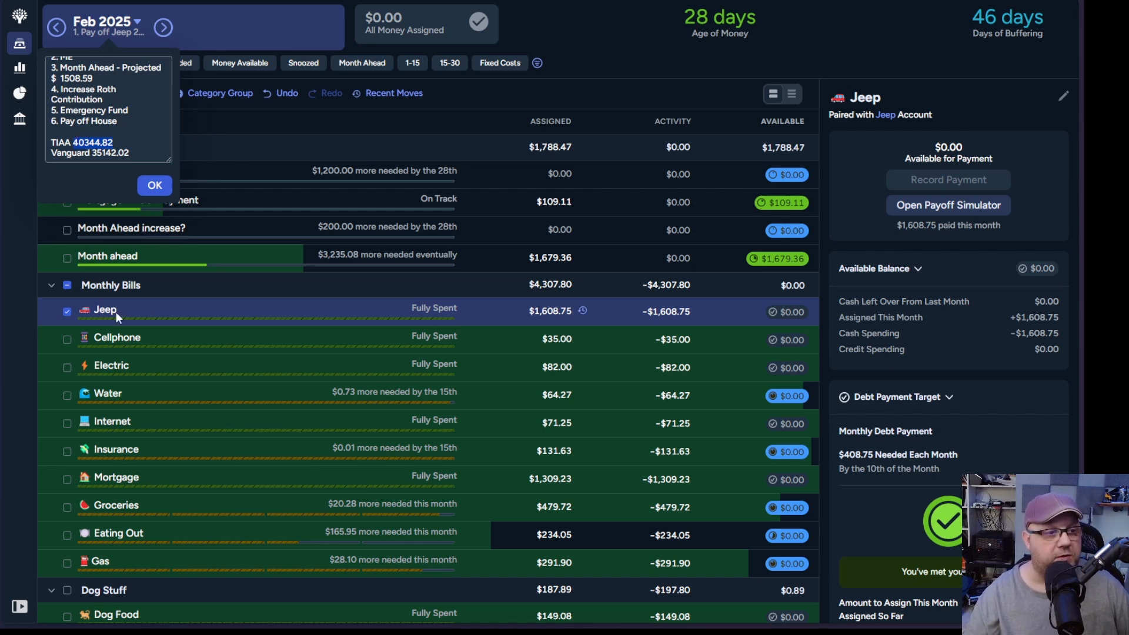
{"action": "key", "text": "ctrl+Tab"}
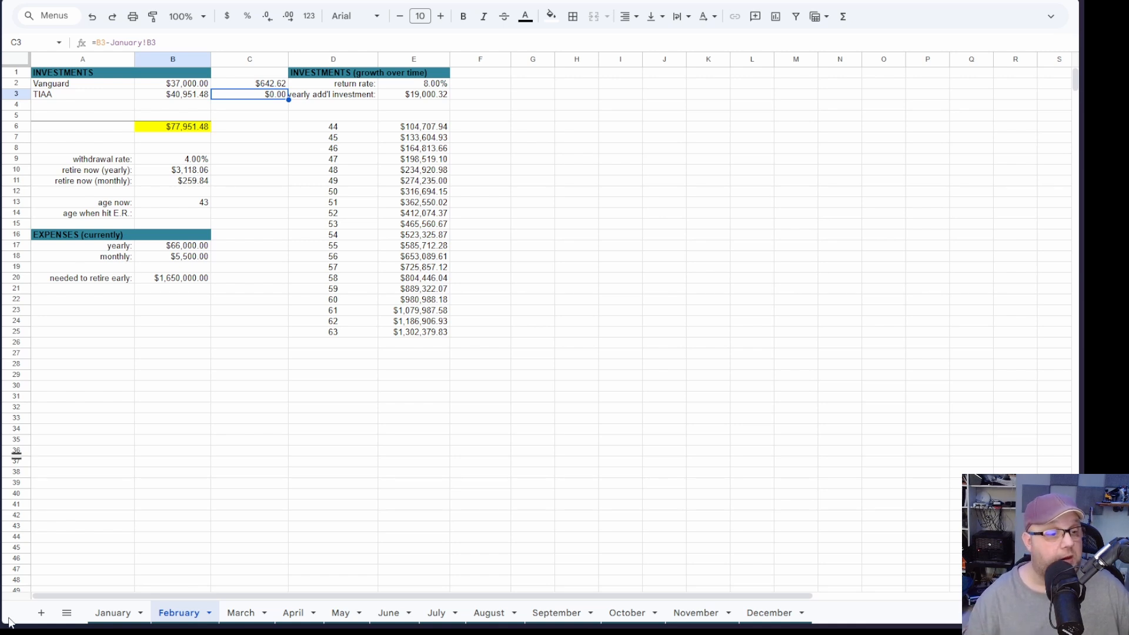
{"action": "left_click", "coordinate": [117, 614]}
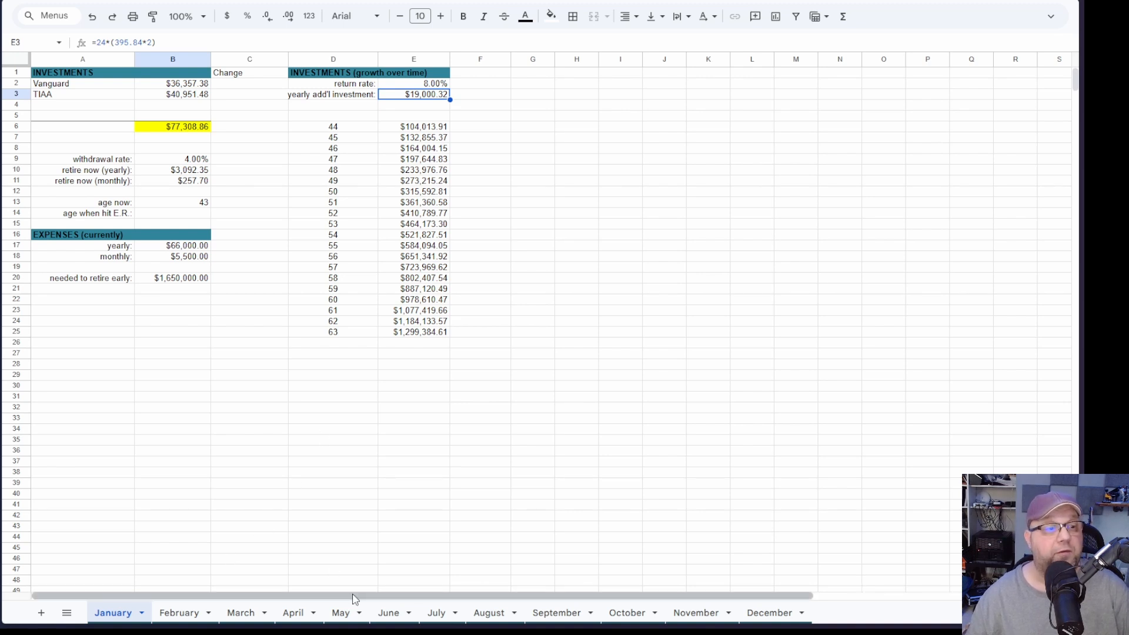
{"action": "left_click", "coordinate": [187, 613]}
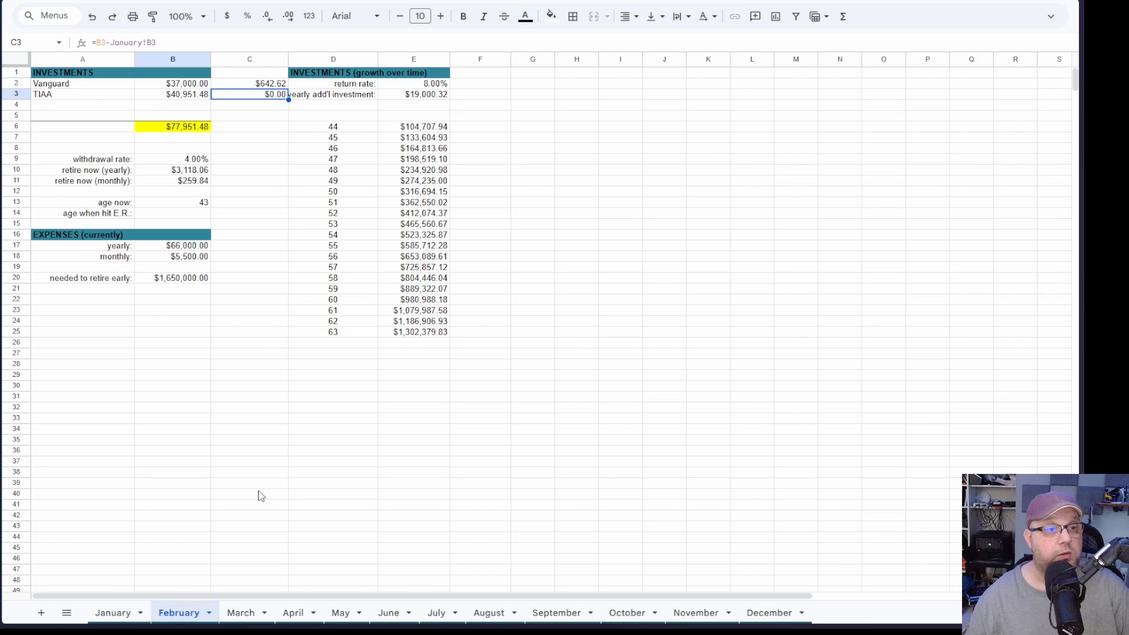
{"action": "left_click", "coordinate": [184, 86]}
{"action": "left_click", "coordinate": [183, 96]}
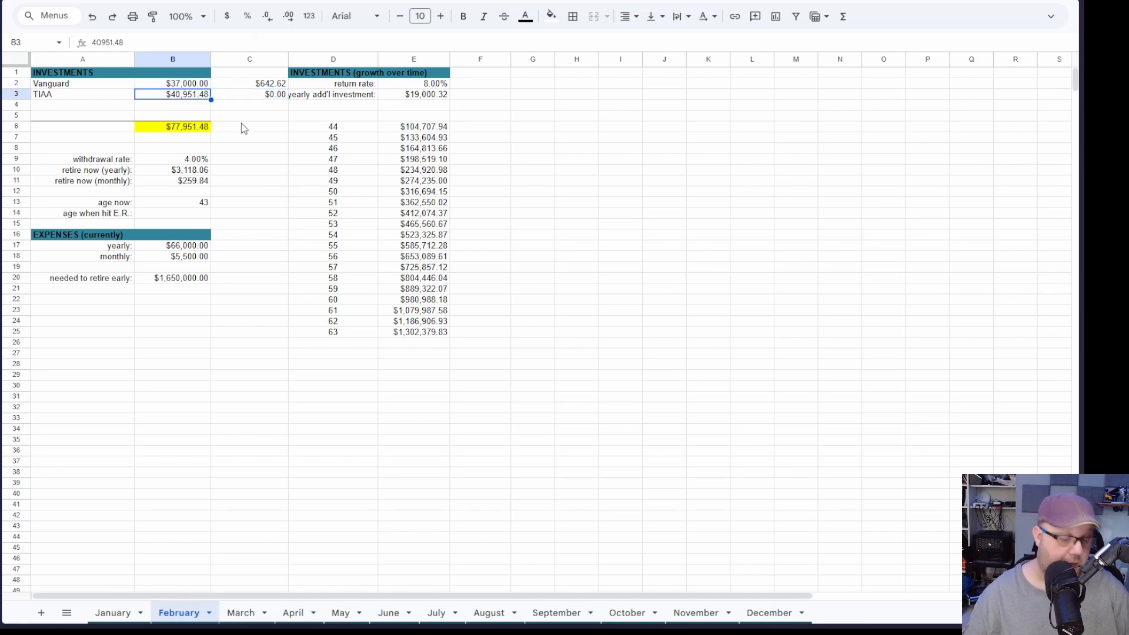
{"action": "key", "text": "ctrl+v"}
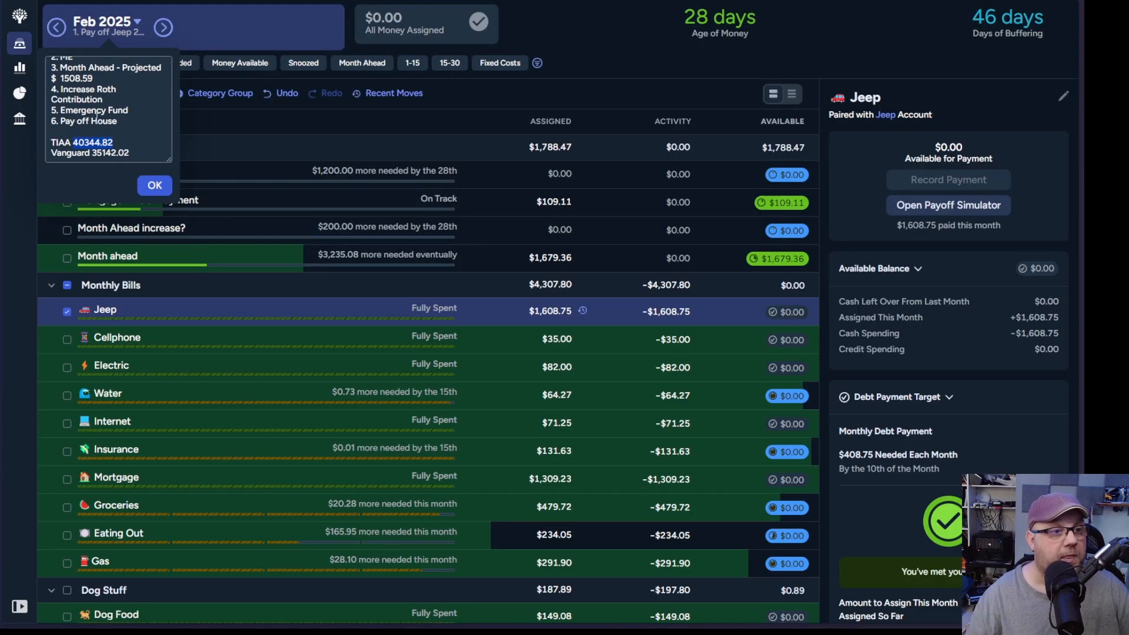
Step: Copy the Vanguard balance 35142.02 from the Feb 2025 budget note and switch back to the investment spreadsheet
{"action": "left_click_drag", "start_coordinate": [134, 154], "coordinate": [95, 154]}
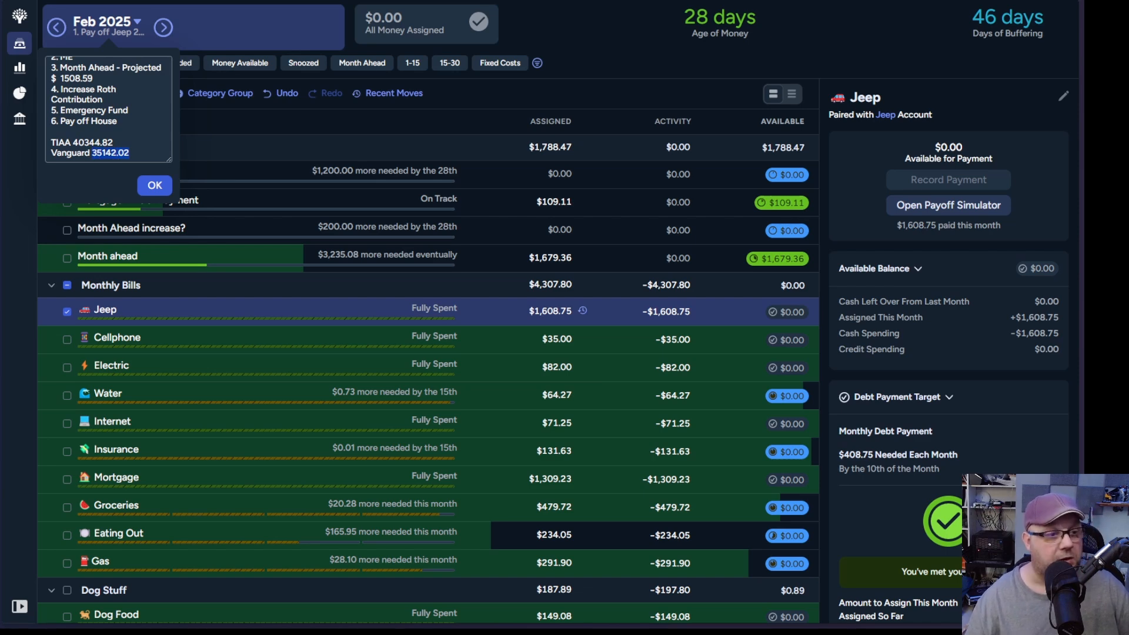
{"action": "key", "text": "alt+Tab"}
{"action": "left_click", "coordinate": [253, 84]}
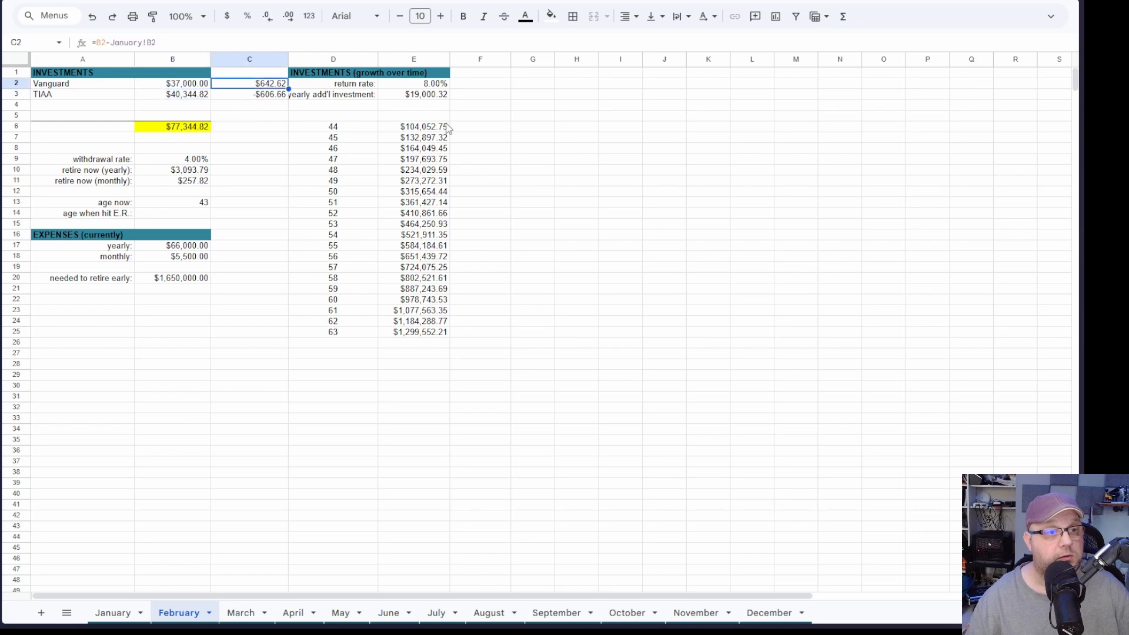
{"action": "type", "text": "35142.02"}
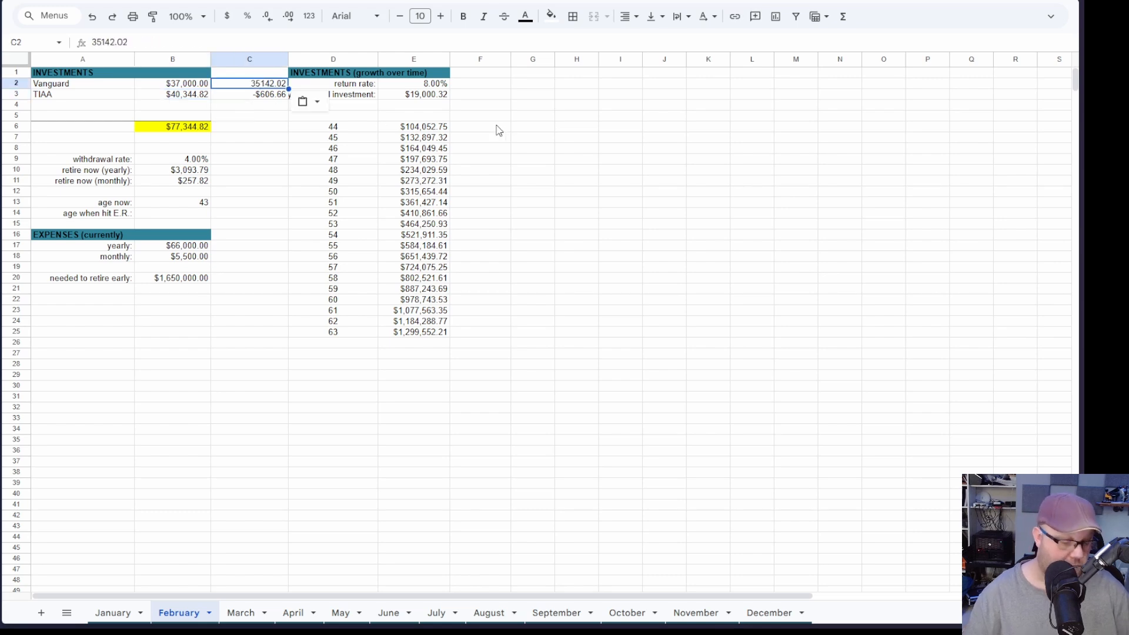
{"action": "key", "text": "ctrl+z"}
Step: Replace the Vanguard amount in cell B2 of the February sheet with the copied balance 35142.02
{"action": "left_click", "coordinate": [194, 88]}
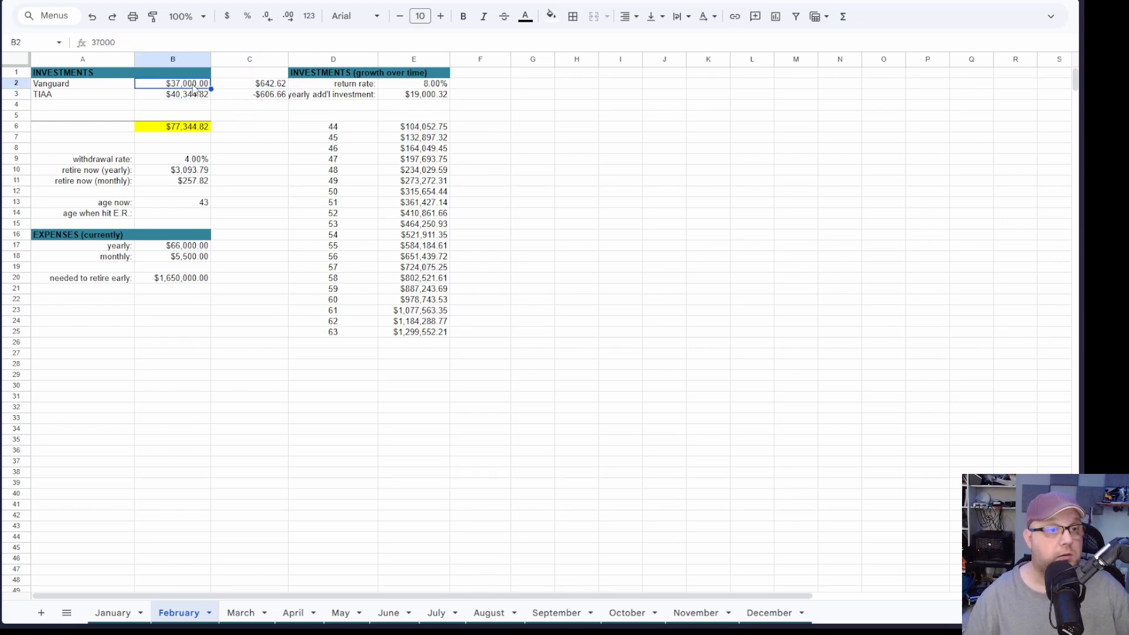
{"action": "type", "text": "35142.02"}
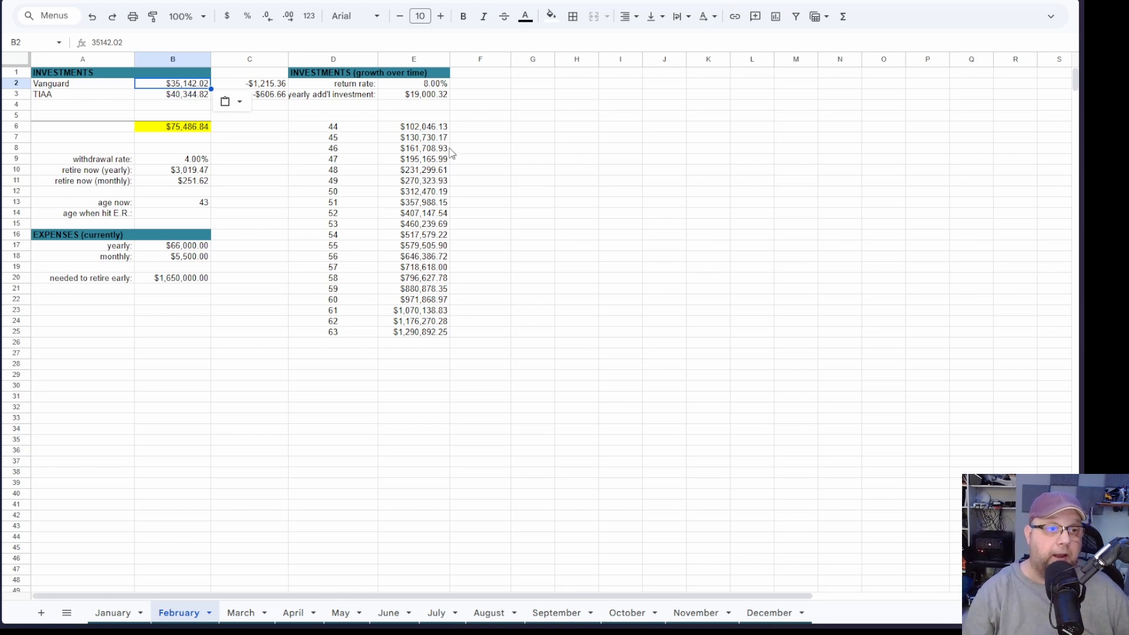
{"action": "left_click", "coordinate": [273, 103]}
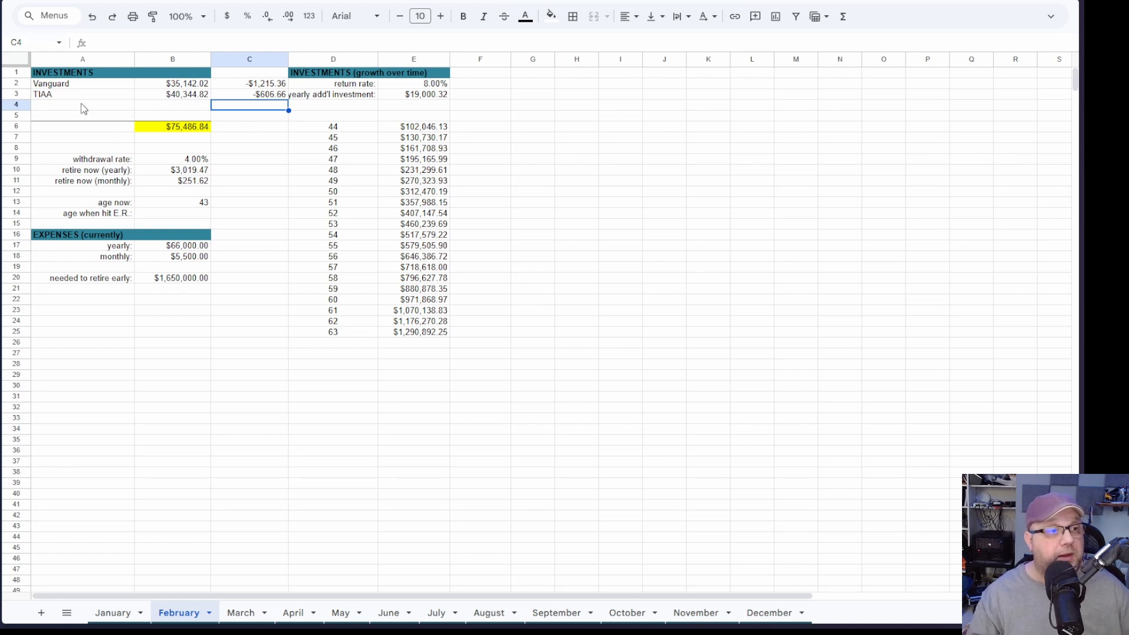
Step: Switch back to the YNAB budget, close the Feb 2025 note and review the categories down to Quality of Life
{"action": "left_click", "coordinate": [2, 85]}
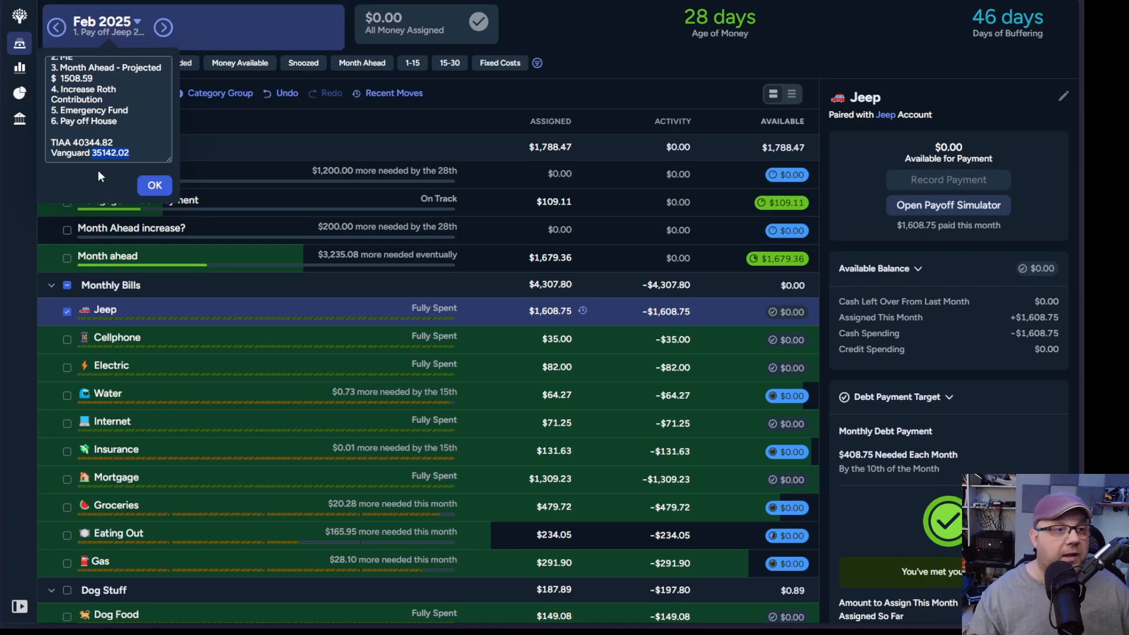
{"action": "left_click", "coordinate": [150, 187]}
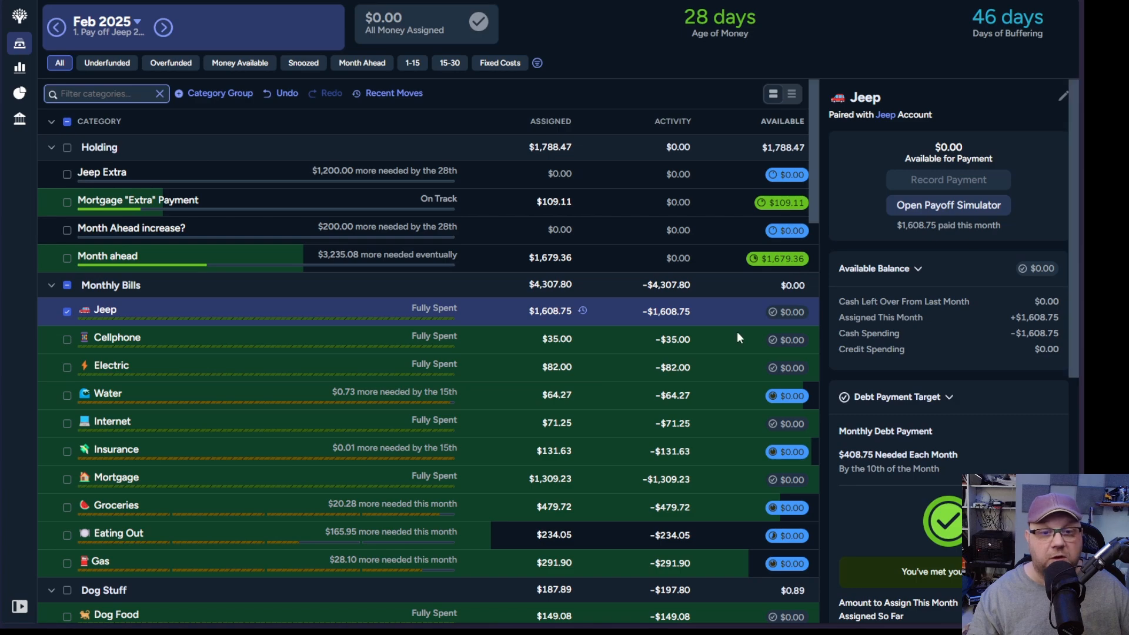
{"action": "scroll", "coordinate": [739, 336], "scroll_direction": "down", "scroll_amount": 15}
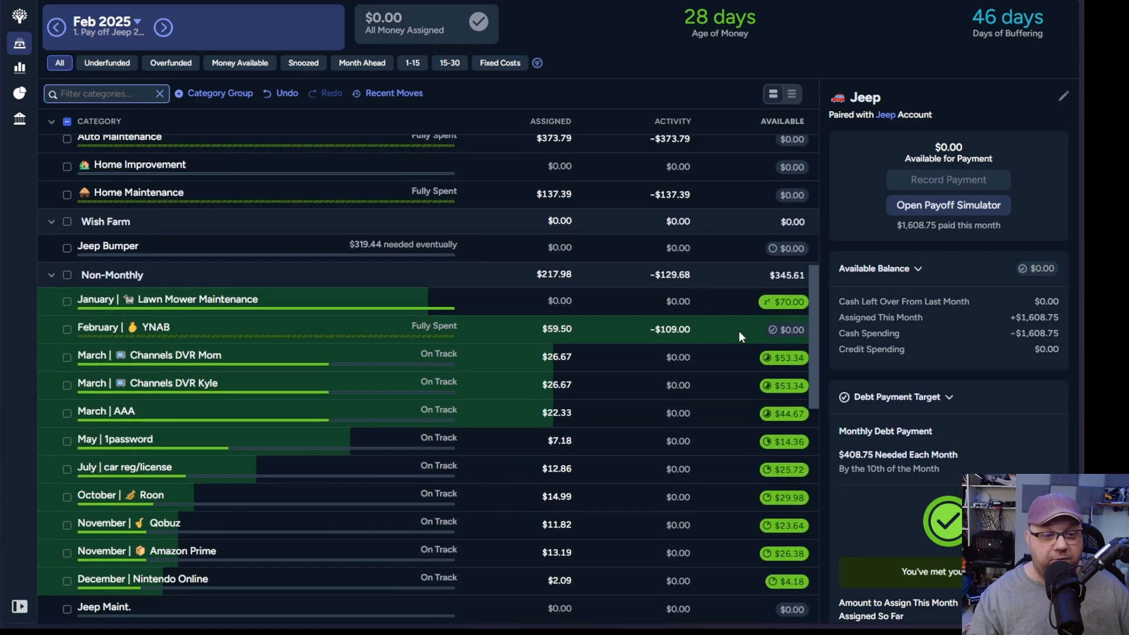
{"action": "scroll", "coordinate": [739, 330], "scroll_direction": "down", "scroll_amount": 12}
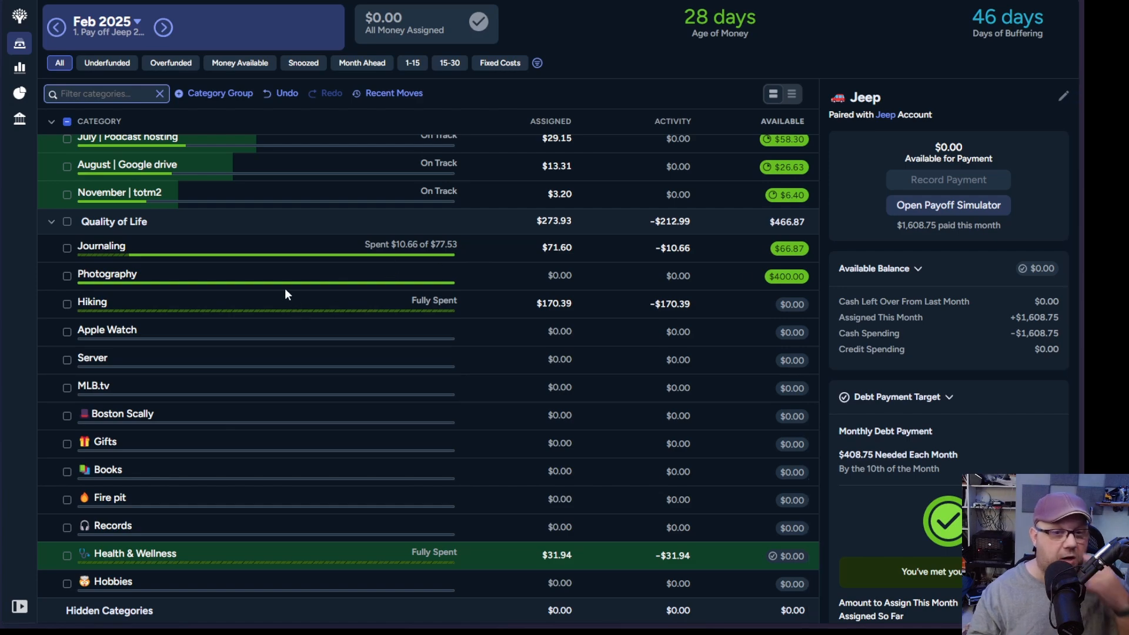
{"action": "scroll", "coordinate": [355, 297], "scroll_direction": "up", "scroll_amount": 20}
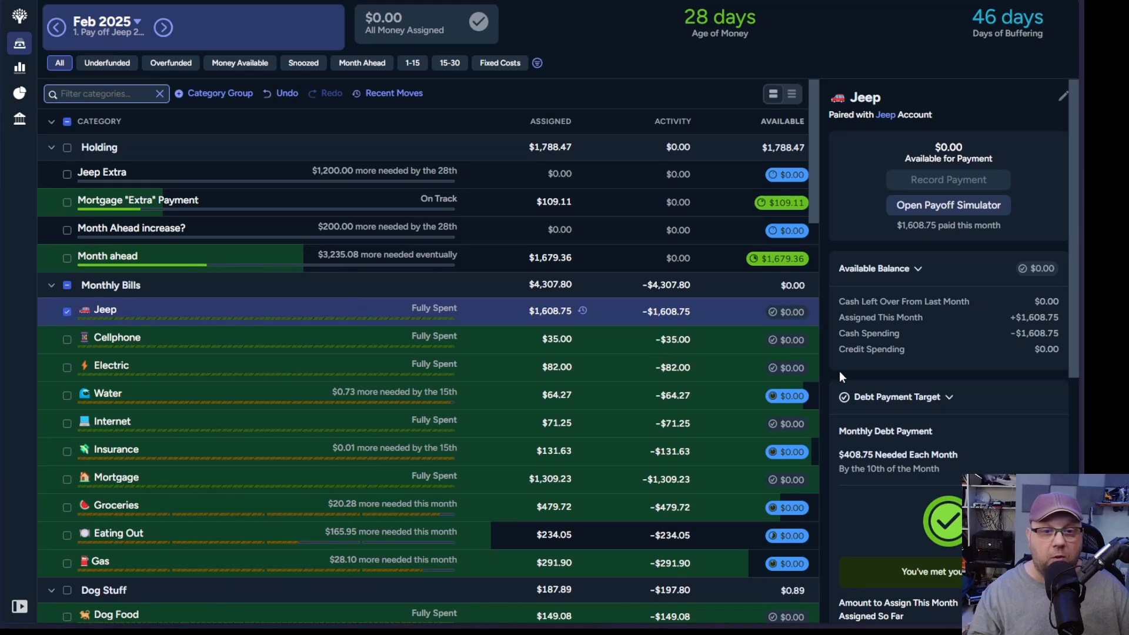
Step: Move the full $1,679.36 available in Month ahead to Inflow: Ready to Assign
{"action": "left_click", "coordinate": [486, 260]}
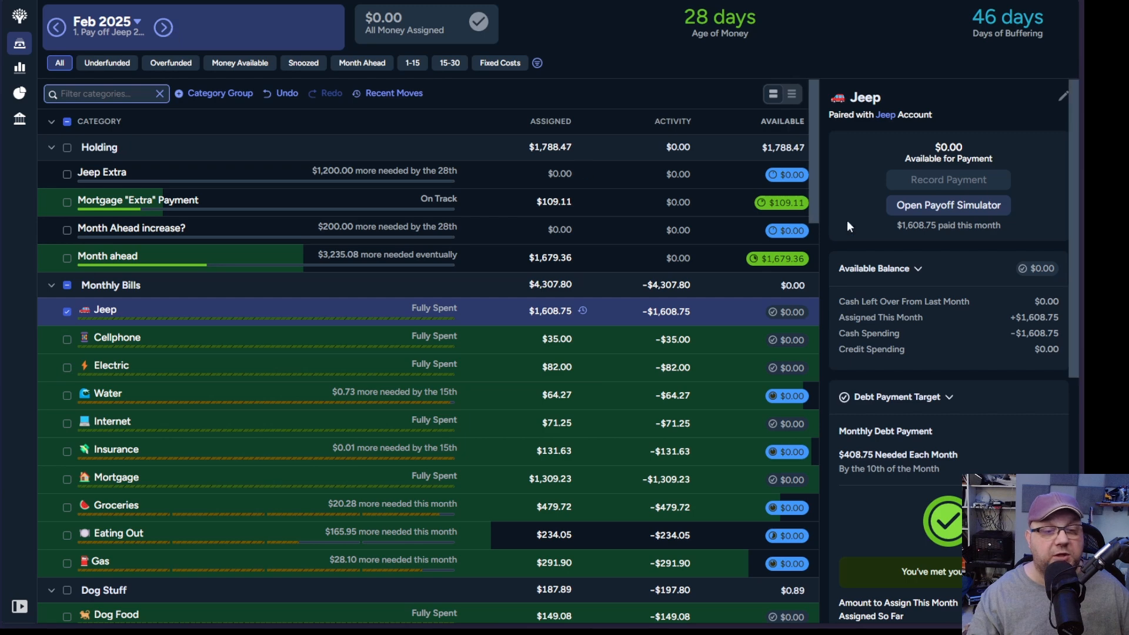
{"action": "left_click", "coordinate": [784, 260]}
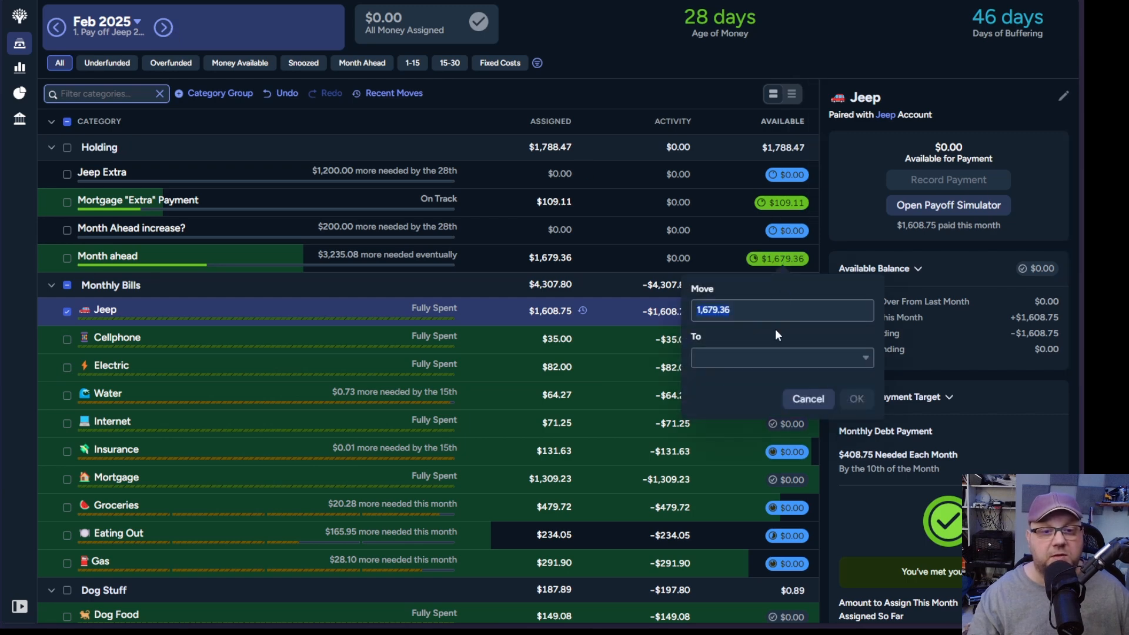
{"action": "left_click", "coordinate": [818, 358]}
{"action": "left_click", "coordinate": [740, 424]}
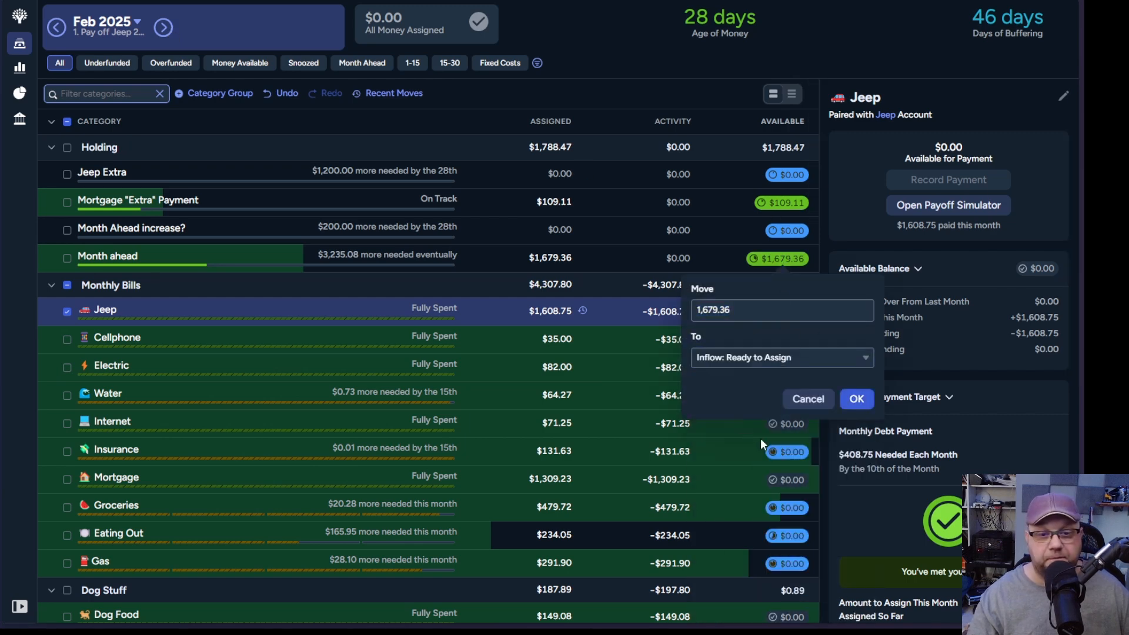
{"action": "left_click", "coordinate": [857, 399]}
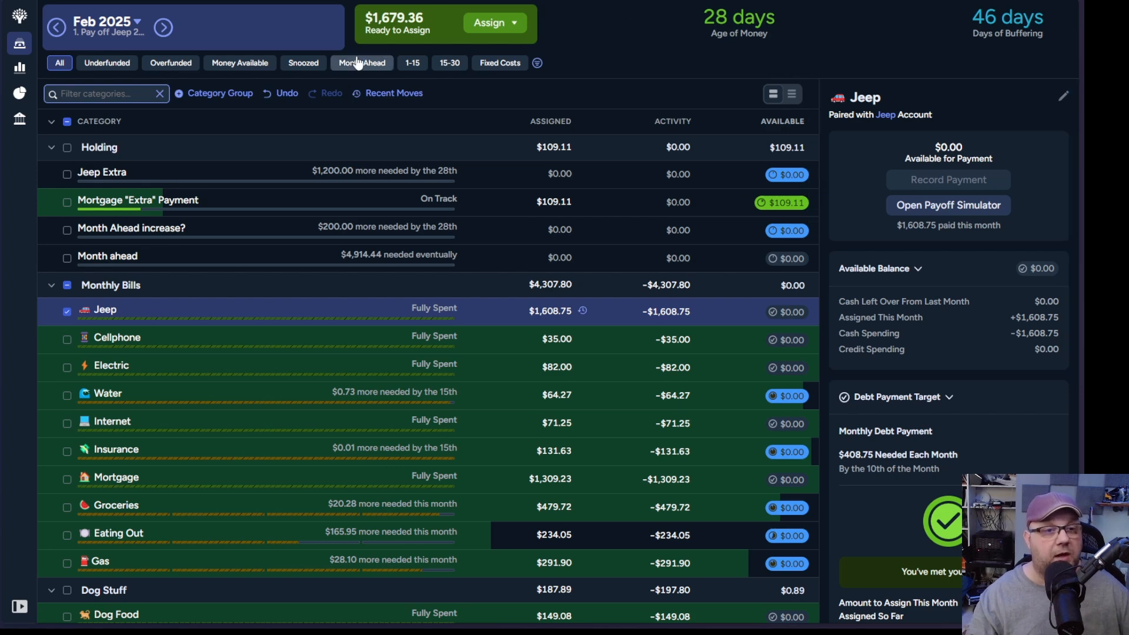
Step: Go to the Mar 2025 budget and assign $408.75 to the Jeep category
{"action": "left_click", "coordinate": [168, 29]}
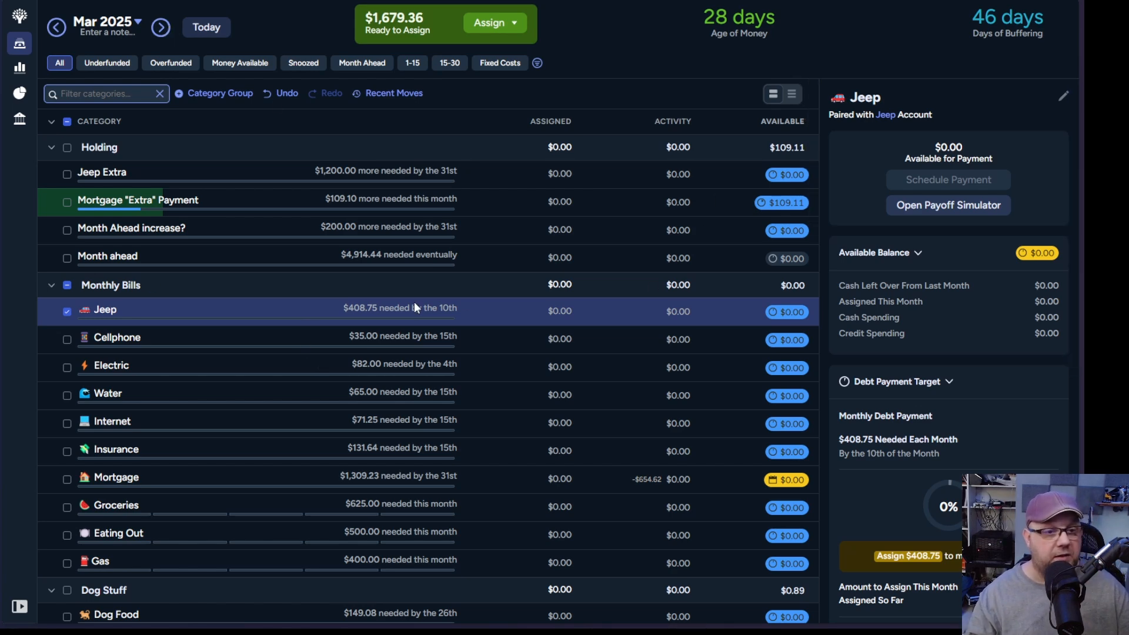
{"action": "left_click", "coordinate": [556, 314]}
{"action": "type", "text": "40"}
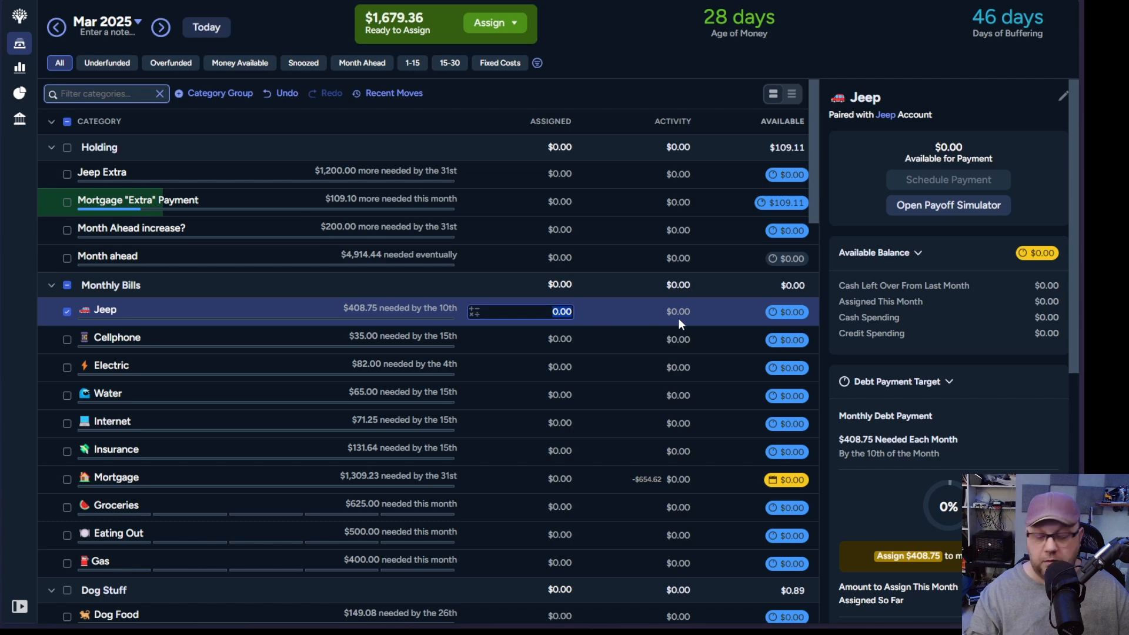
{"action": "type", "text": "8.75"}
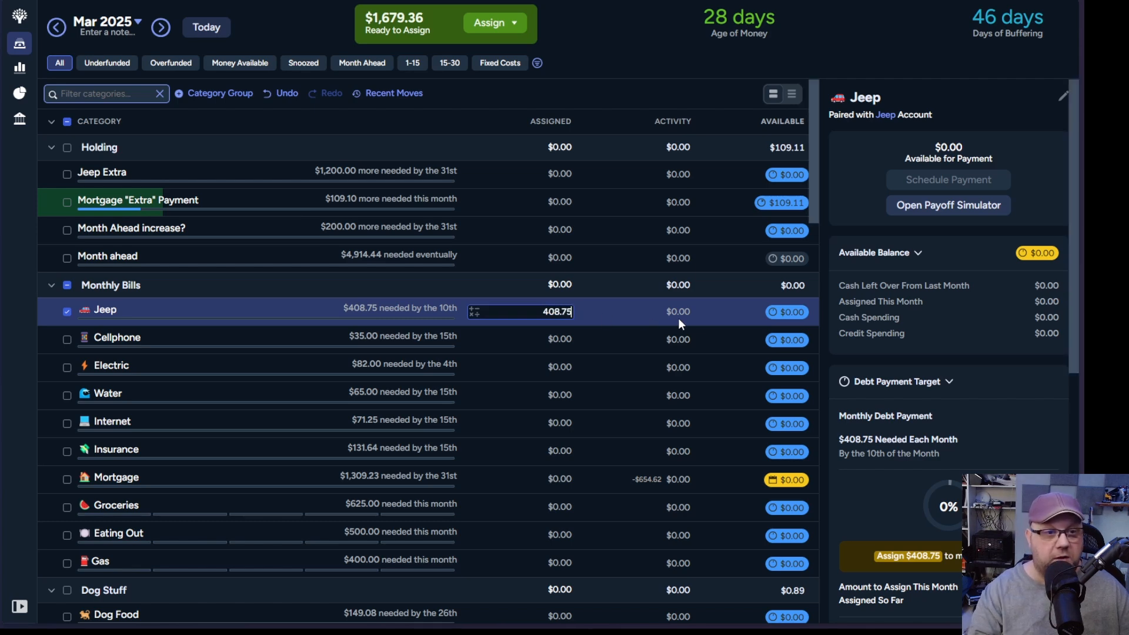
{"action": "key", "text": "Return"}
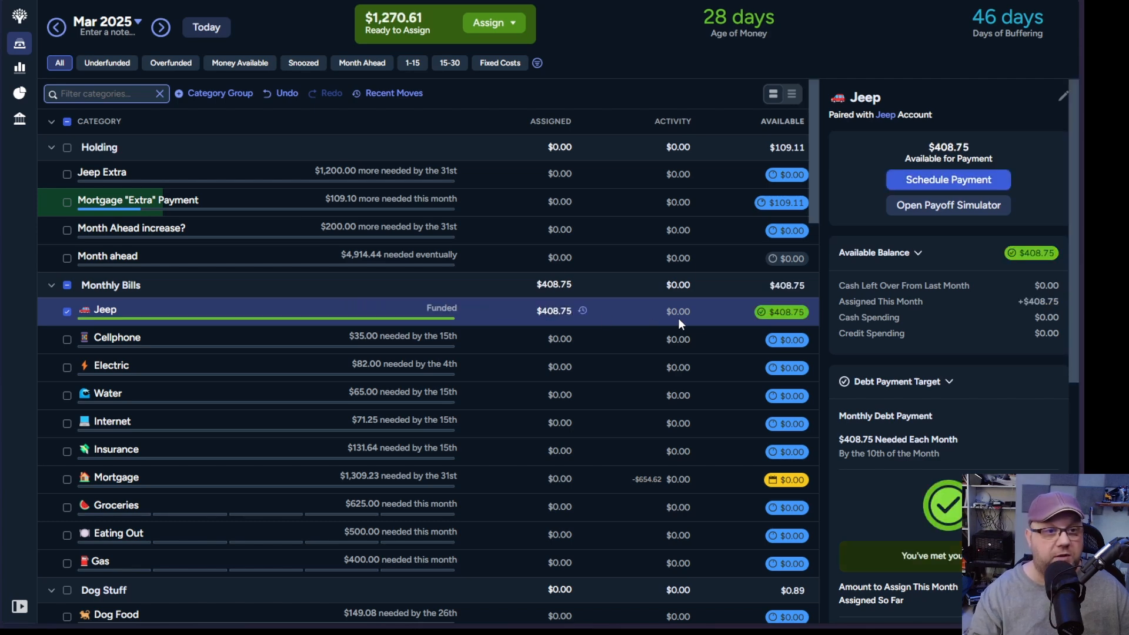
Step: Assign $35 to Cellphone and $82 to Electric in the March Monthly Bills group
{"action": "left_click", "coordinate": [196, 342]}
{"action": "type", "text": "3"}
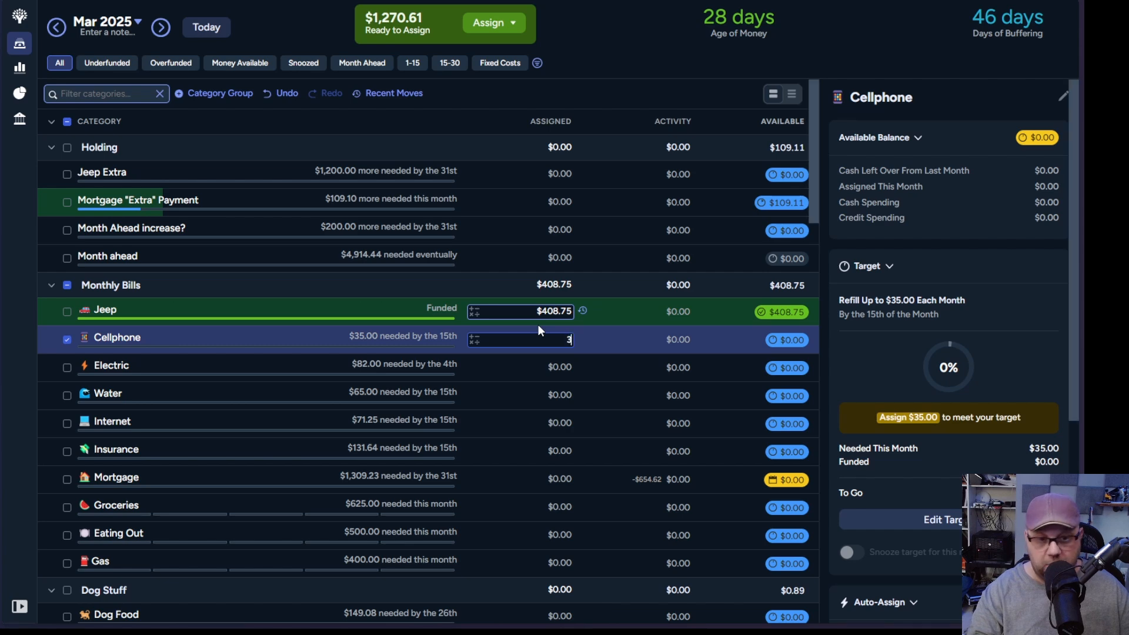
{"action": "type", "text": "5"}
{"action": "key", "text": "Return"}
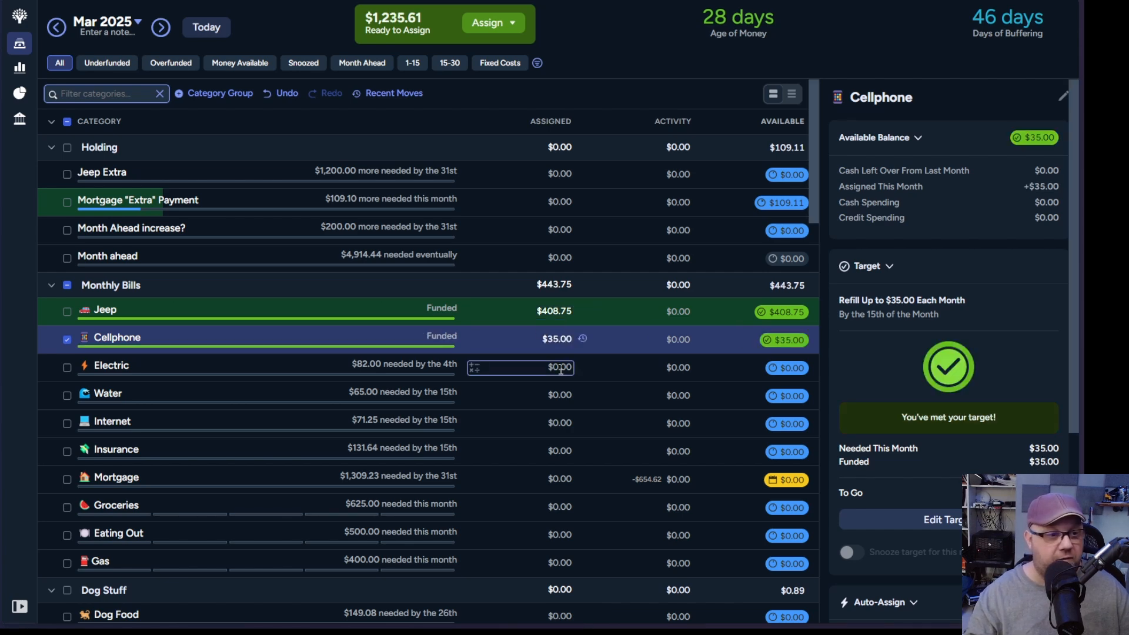
{"action": "left_click", "coordinate": [561, 370]}
{"action": "type", "text": "82"}
{"action": "key", "text": "Return"}
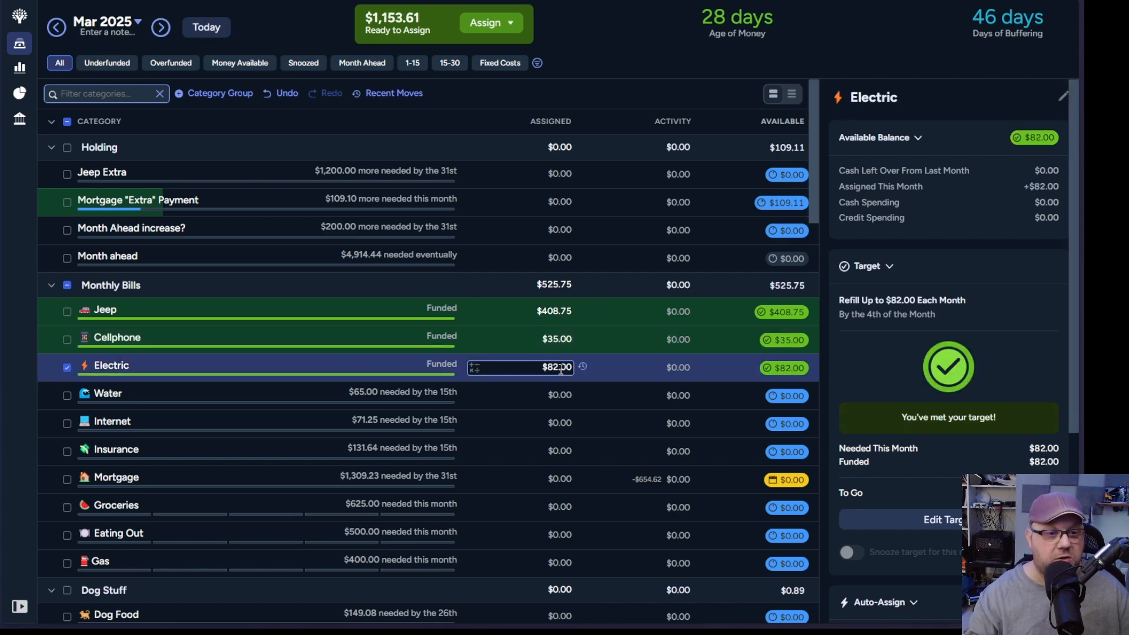
Step: Assign $65 to Water and $71.25 to Internet in the March Monthly Bills group
{"action": "scroll", "coordinate": [564, 383], "scroll_direction": "down", "scroll_amount": 3}
{"action": "left_click", "coordinate": [552, 203]}
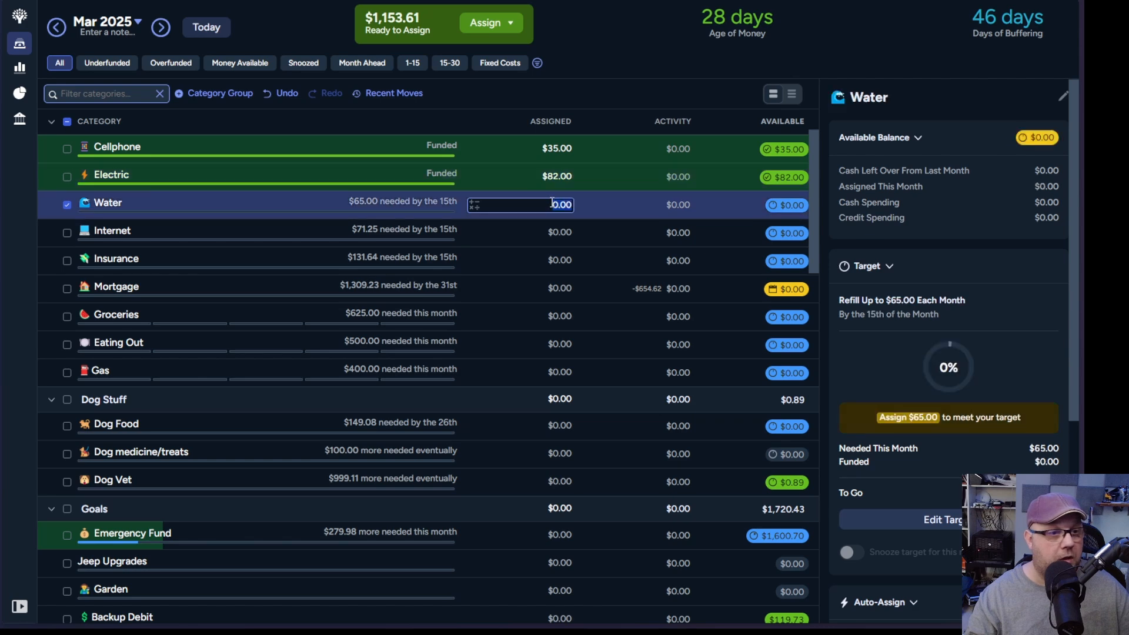
{"action": "type", "text": "65"}
{"action": "key", "text": "Return"}
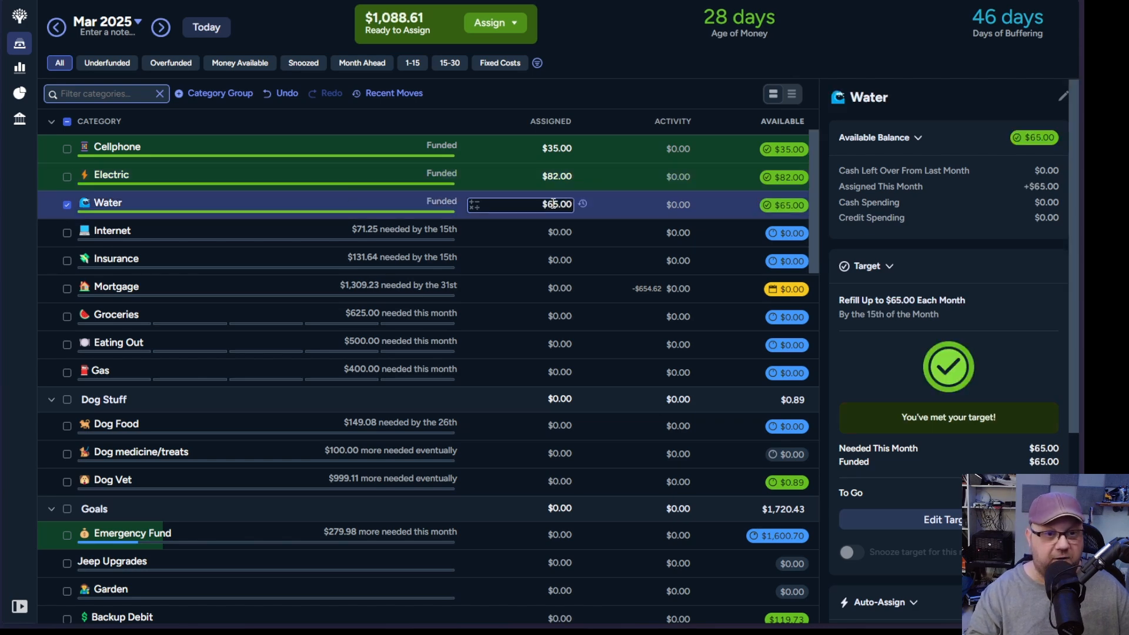
{"action": "left_click", "coordinate": [571, 232]}
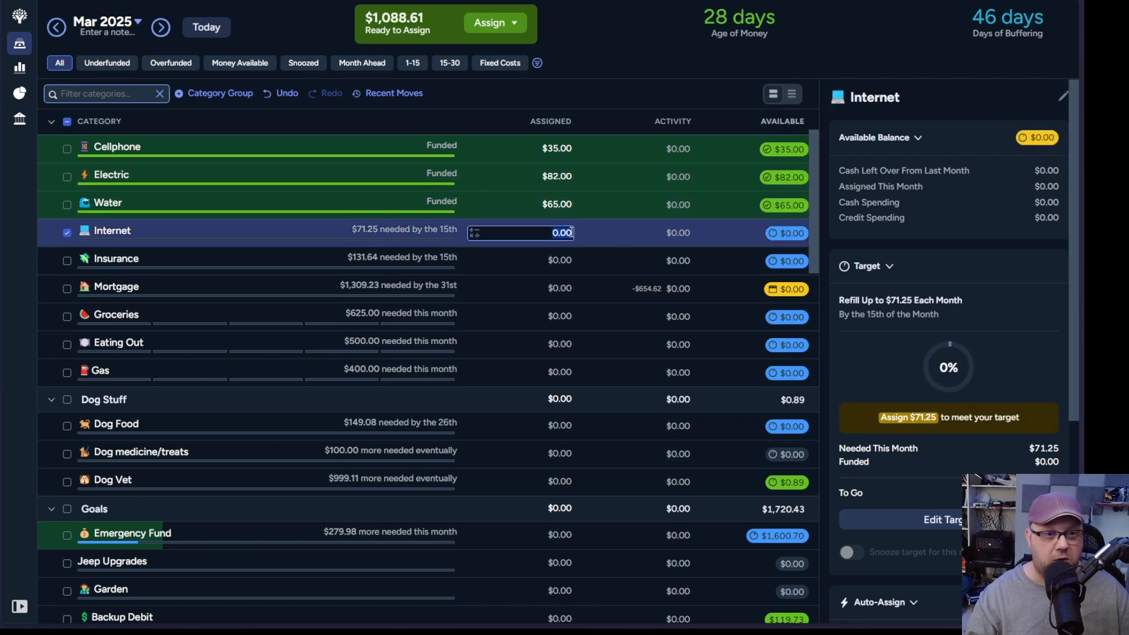
{"action": "type", "text": "71.25"}
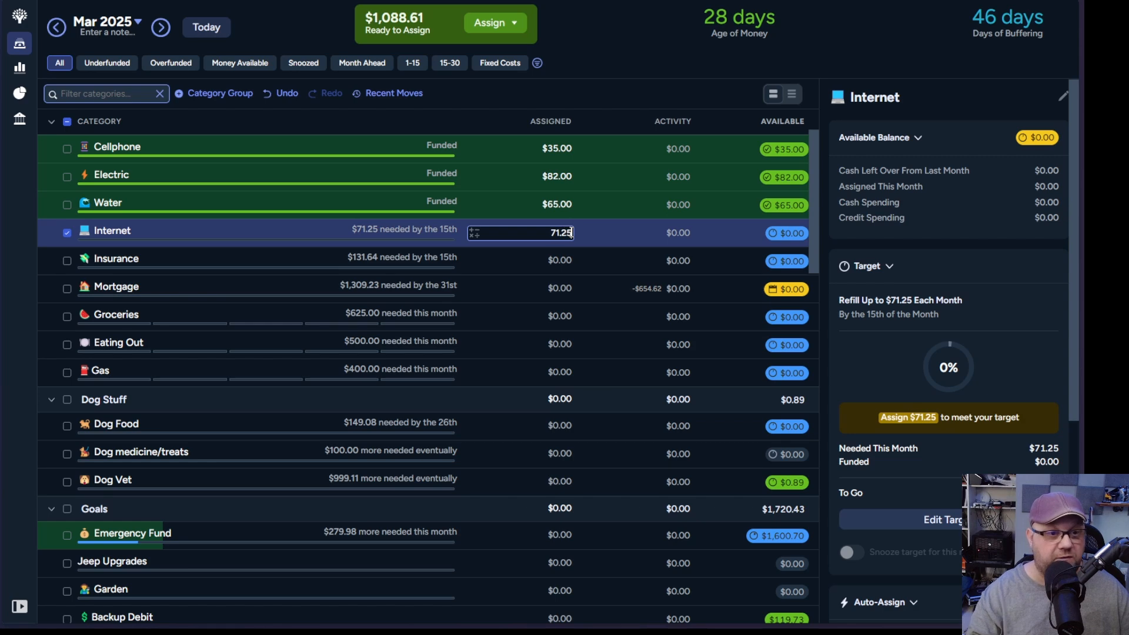
{"action": "key", "text": "Return"}
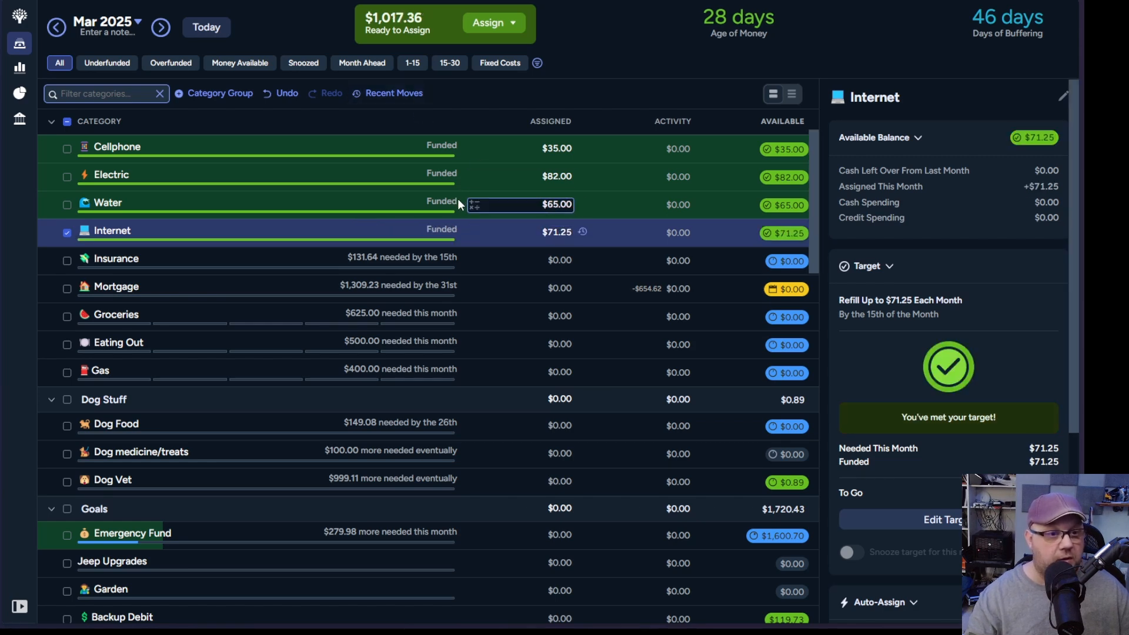
Step: Assign $131.64 to the Insurance category in the March Monthly Bills group
{"action": "left_click", "coordinate": [563, 260]}
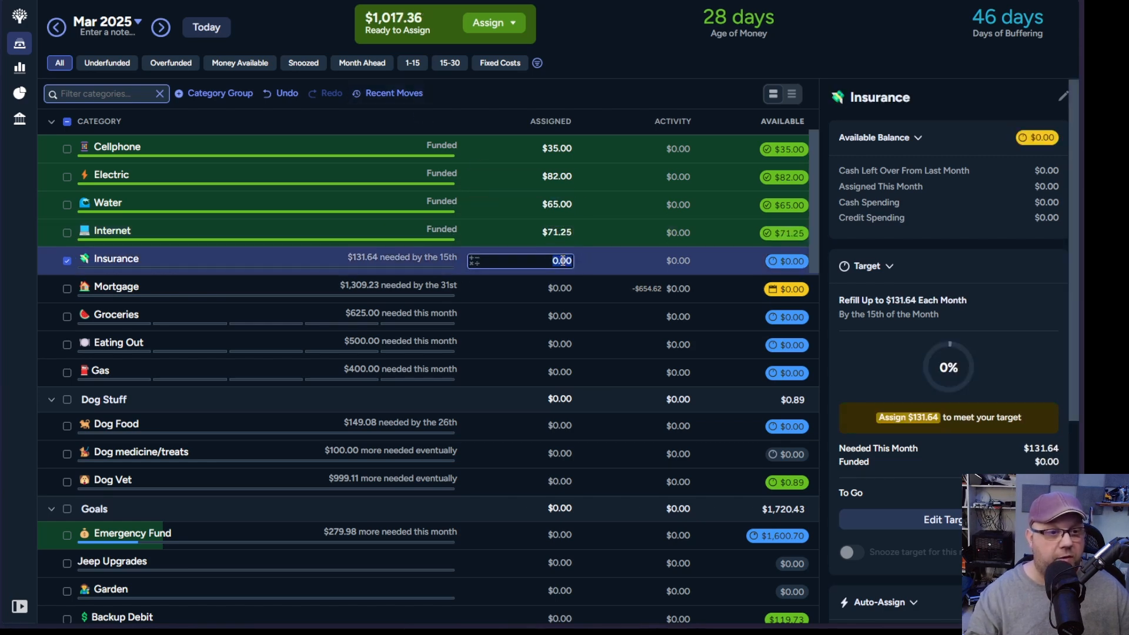
{"action": "type", "text": "131.64"}
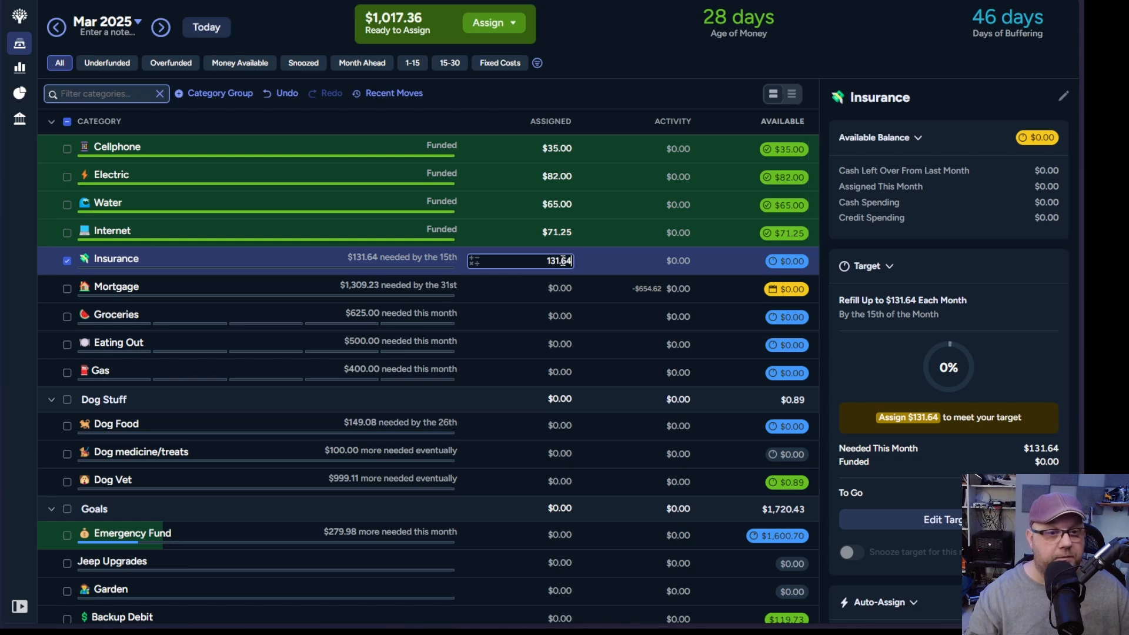
{"action": "key", "text": "Return"}
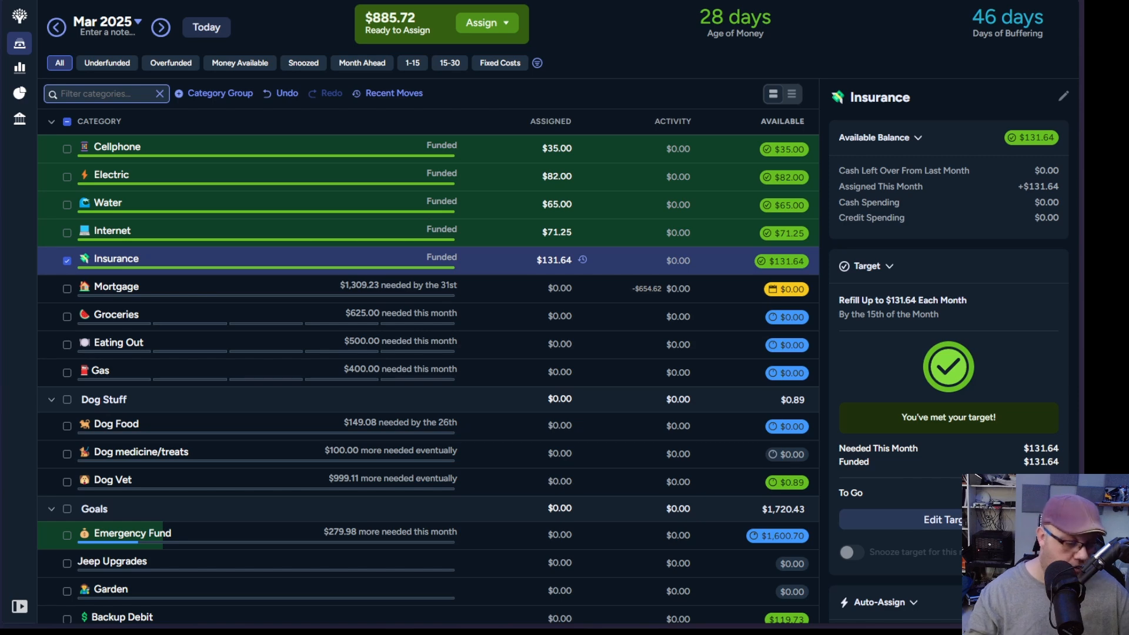
Step: Open Google Calendar at calendar.google.com and view March 2025 to check the scheduled payment dates
{"action": "key", "text": "ctrl+t"}
{"action": "type", "text": "calendar.google.com"}
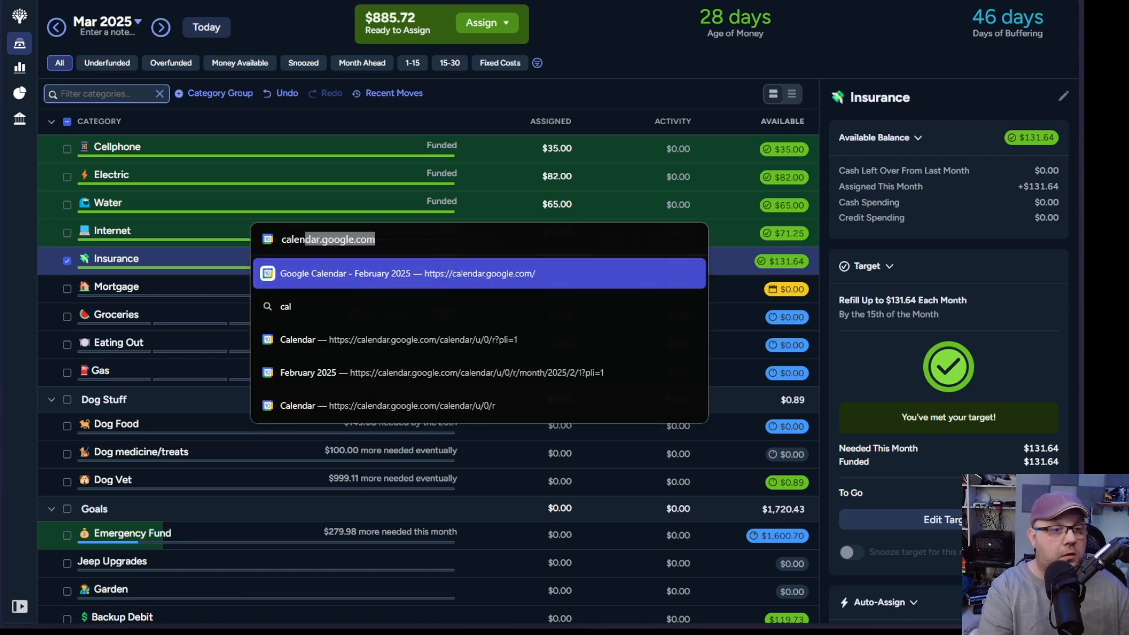
{"action": "key", "text": "Return"}
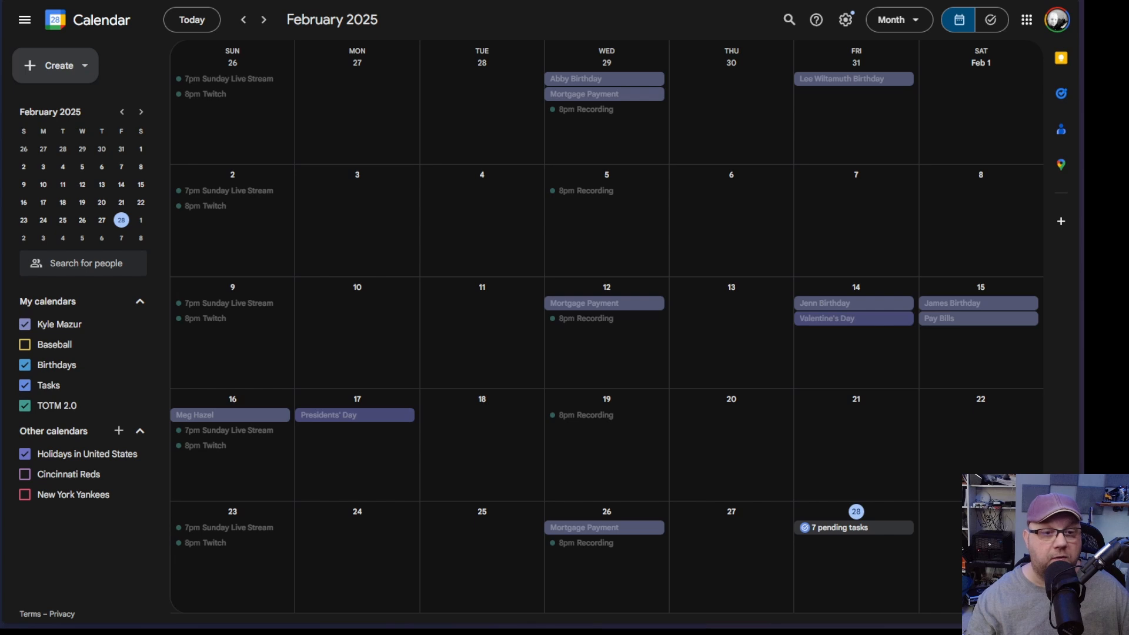
{"action": "left_click", "coordinate": [262, 20]}
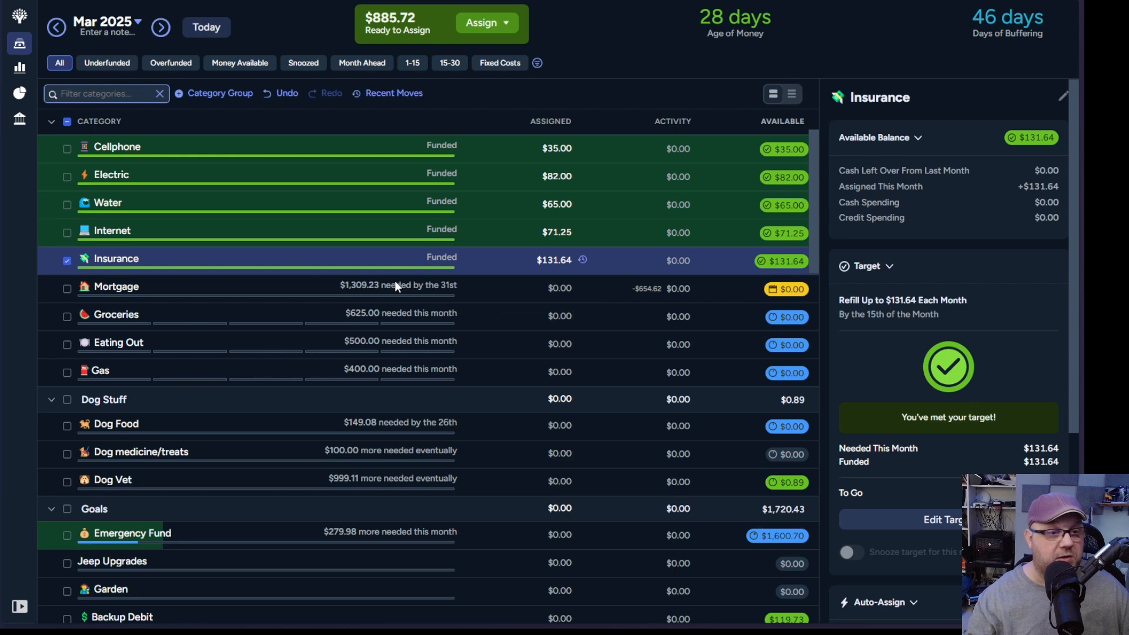
{"action": "left_click", "coordinate": [369, 311]}
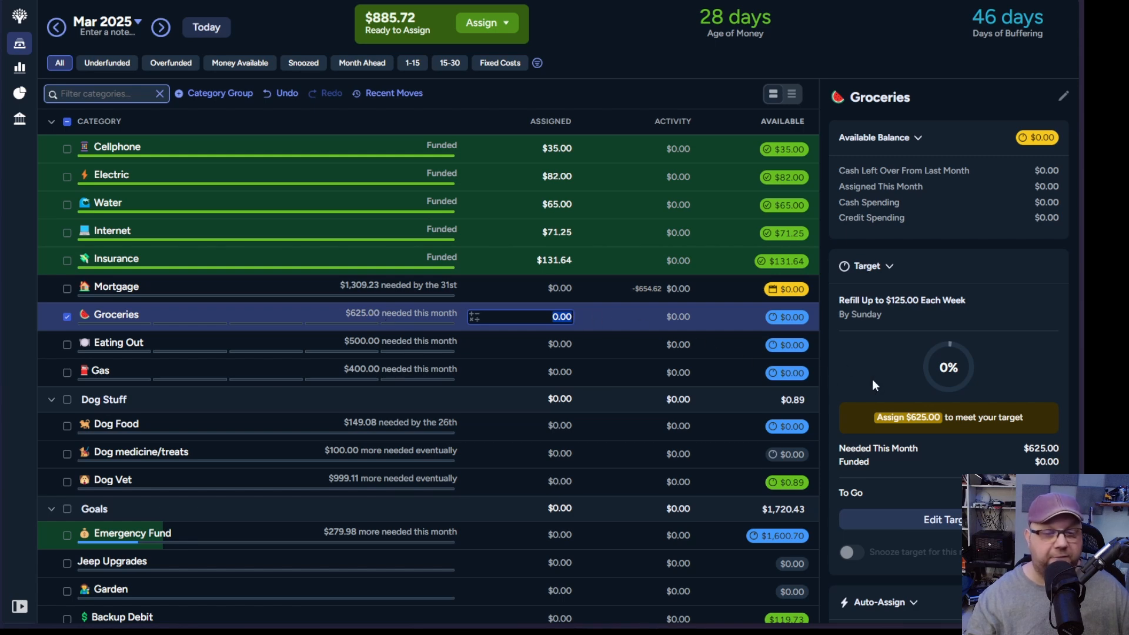
{"action": "scroll", "coordinate": [995, 367], "scroll_direction": "down", "scroll_amount": 5}
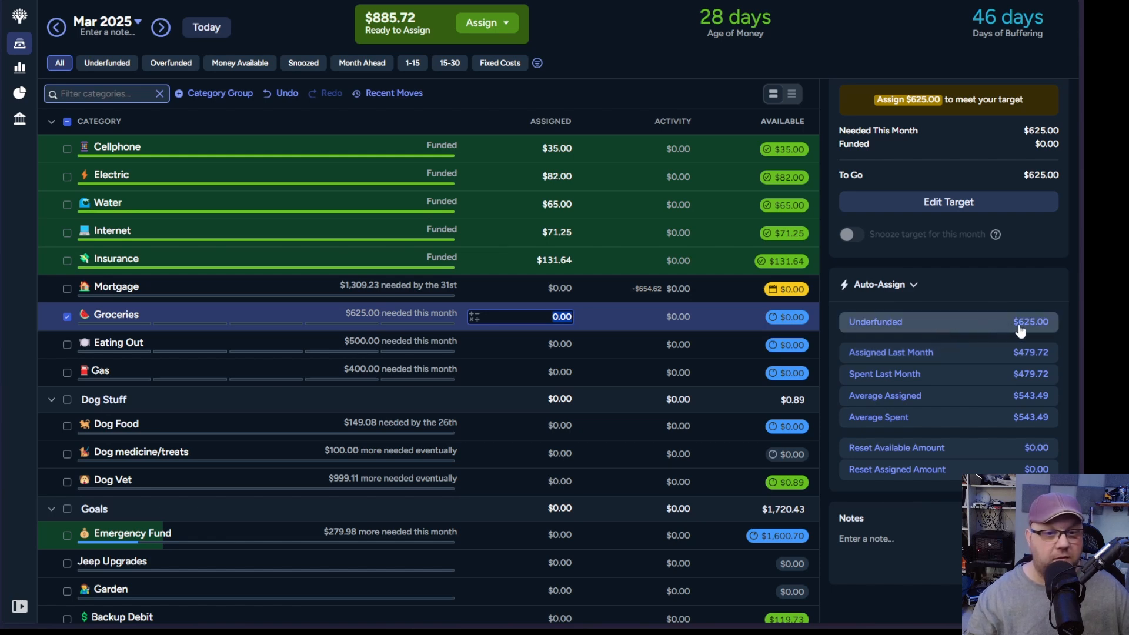
{"action": "left_click", "coordinate": [913, 284]}
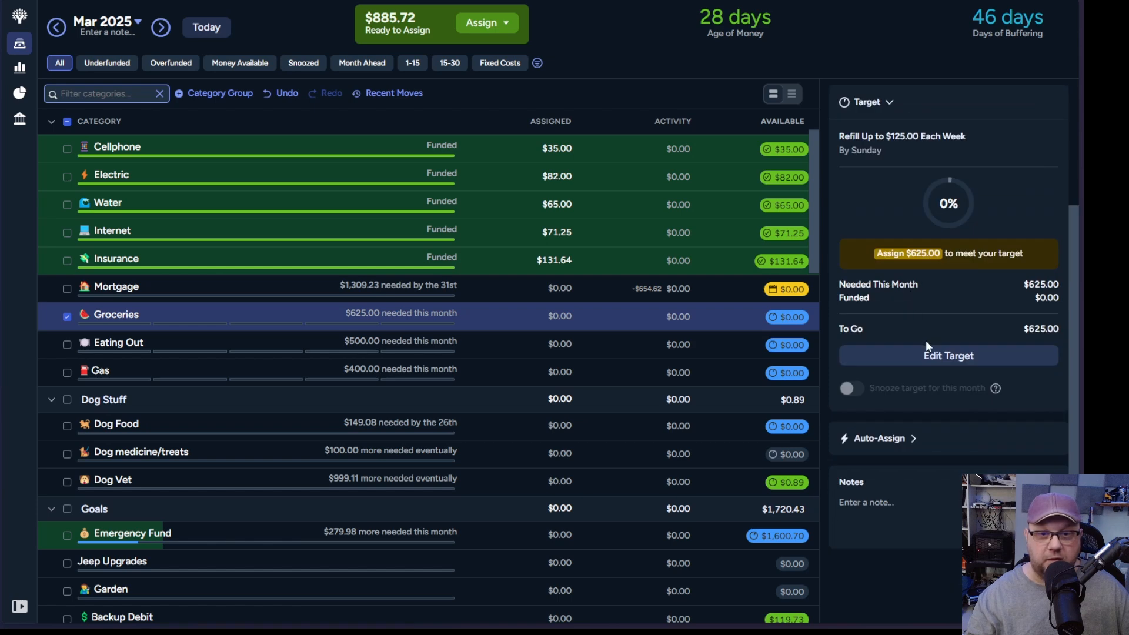
{"action": "left_click", "coordinate": [923, 438]}
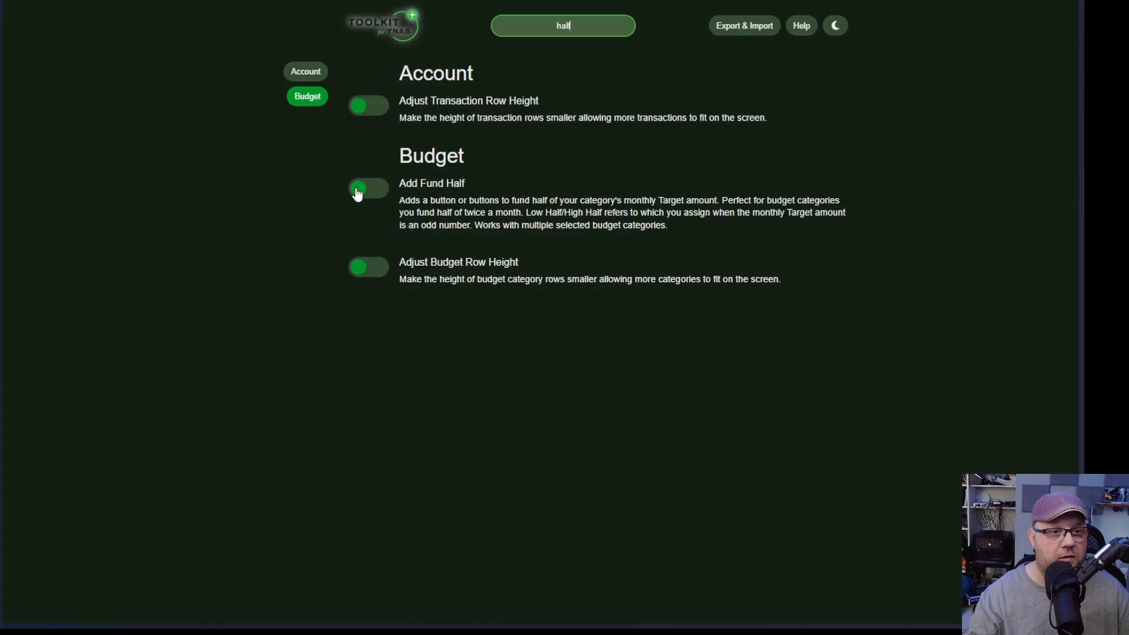
{"action": "left_click", "coordinate": [357, 189]}
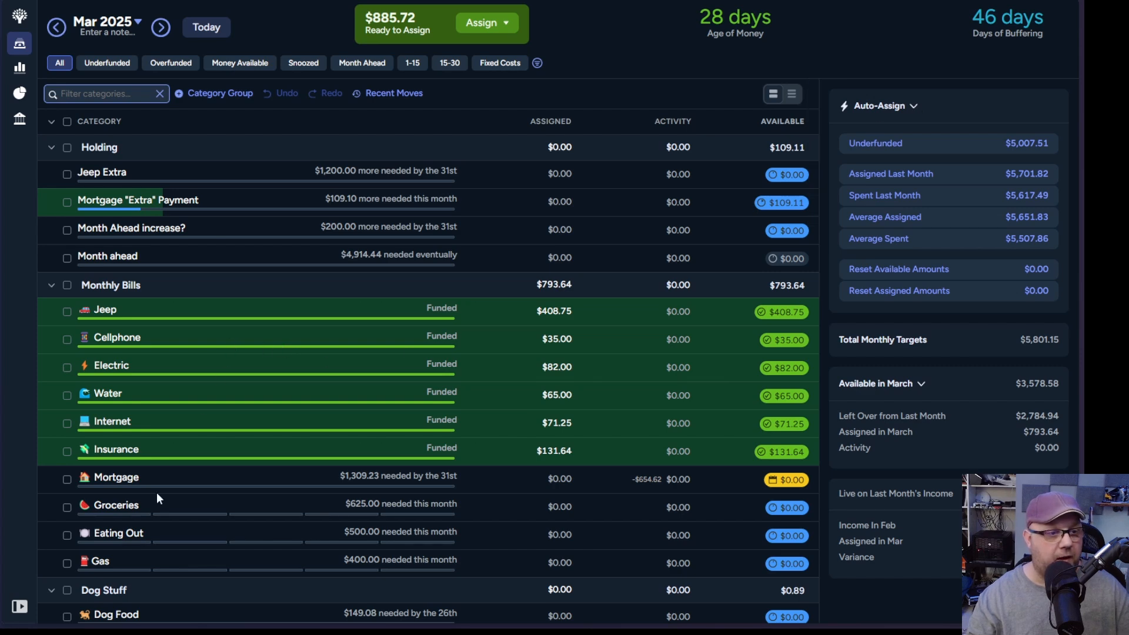
Step: Fund half of the March Groceries target with auto-assign, assigning $312.50
{"action": "left_click", "coordinate": [175, 502]}
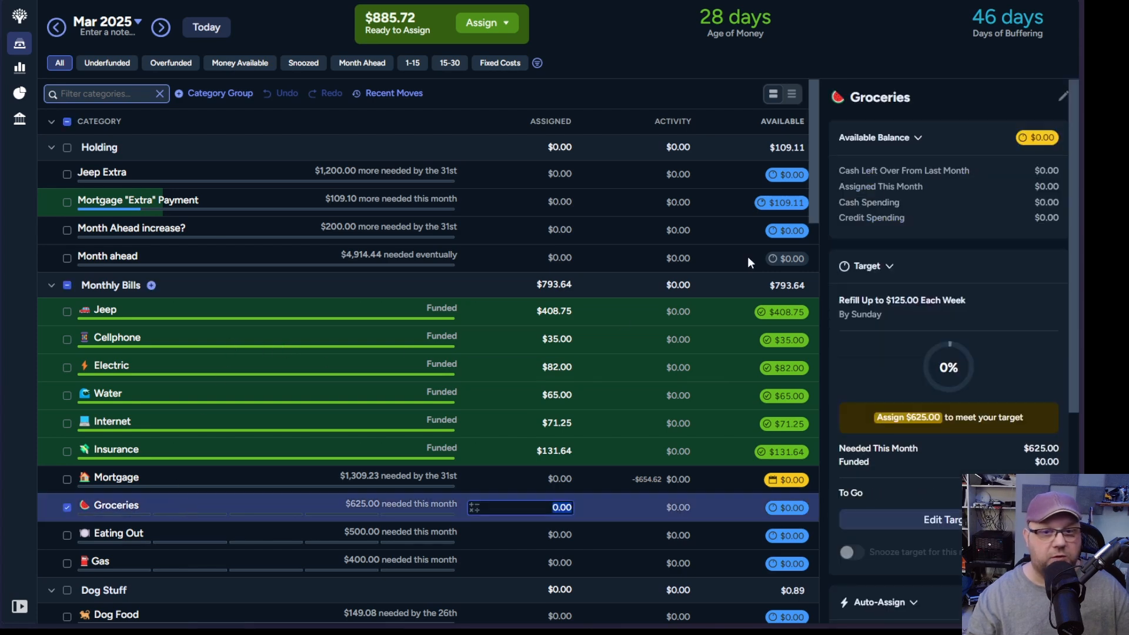
{"action": "scroll", "coordinate": [902, 157], "scroll_direction": "down", "scroll_amount": 4}
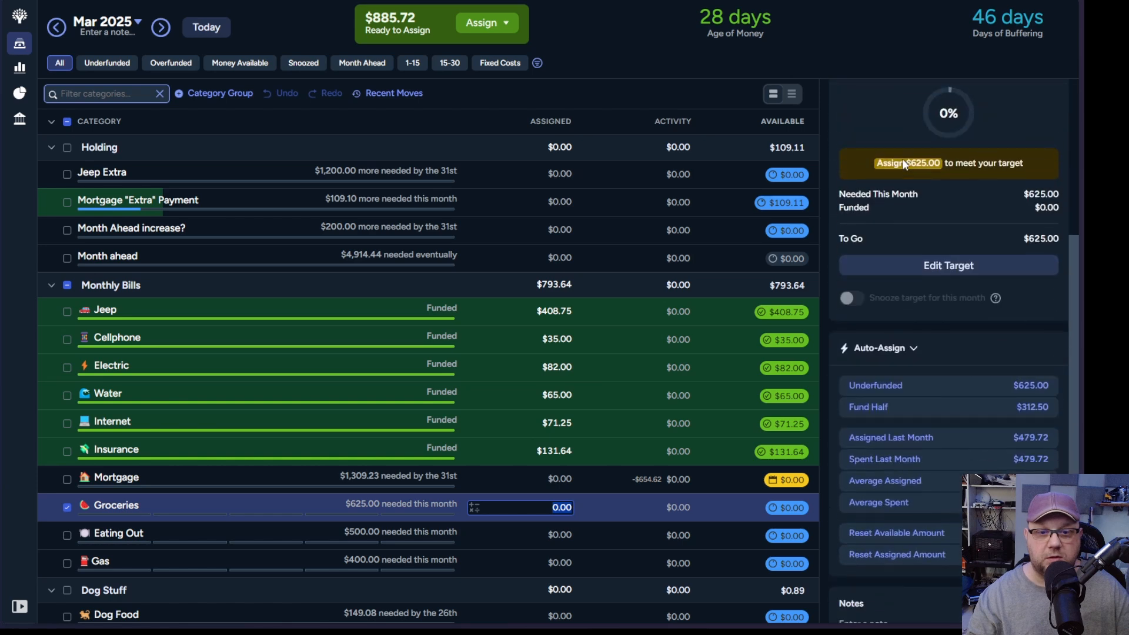
{"action": "left_click", "coordinate": [882, 408]}
Step: Fund half of the March Eating Out and Gas targets with auto-assign, assigning $250 and $200
{"action": "scroll", "coordinate": [408, 418], "scroll_direction": "down", "scroll_amount": 3}
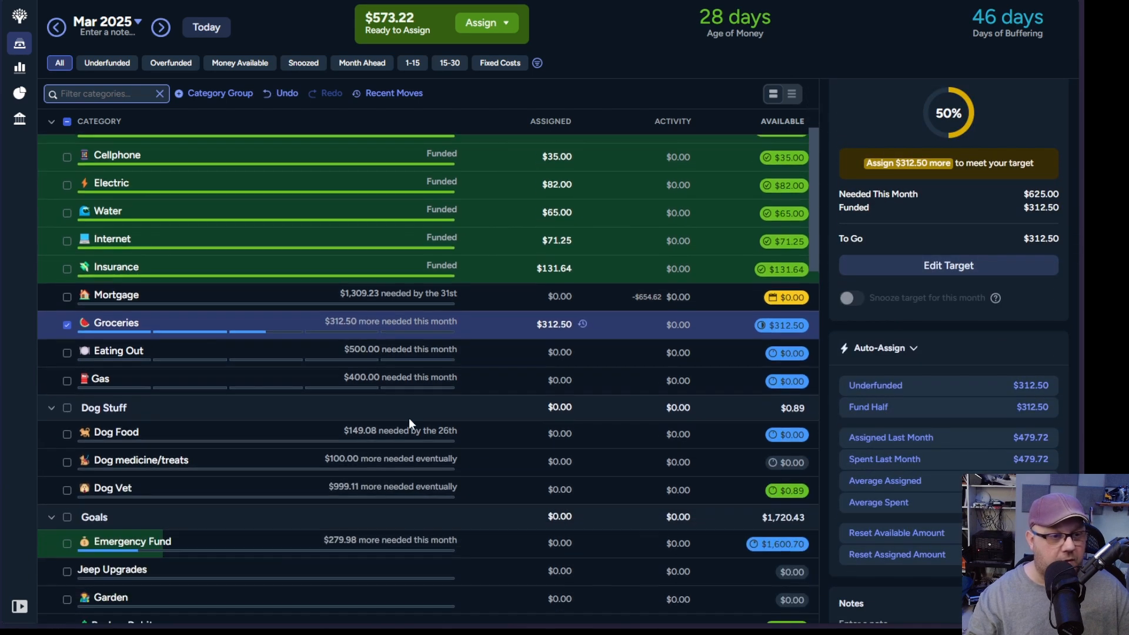
{"action": "left_click", "coordinate": [382, 340]}
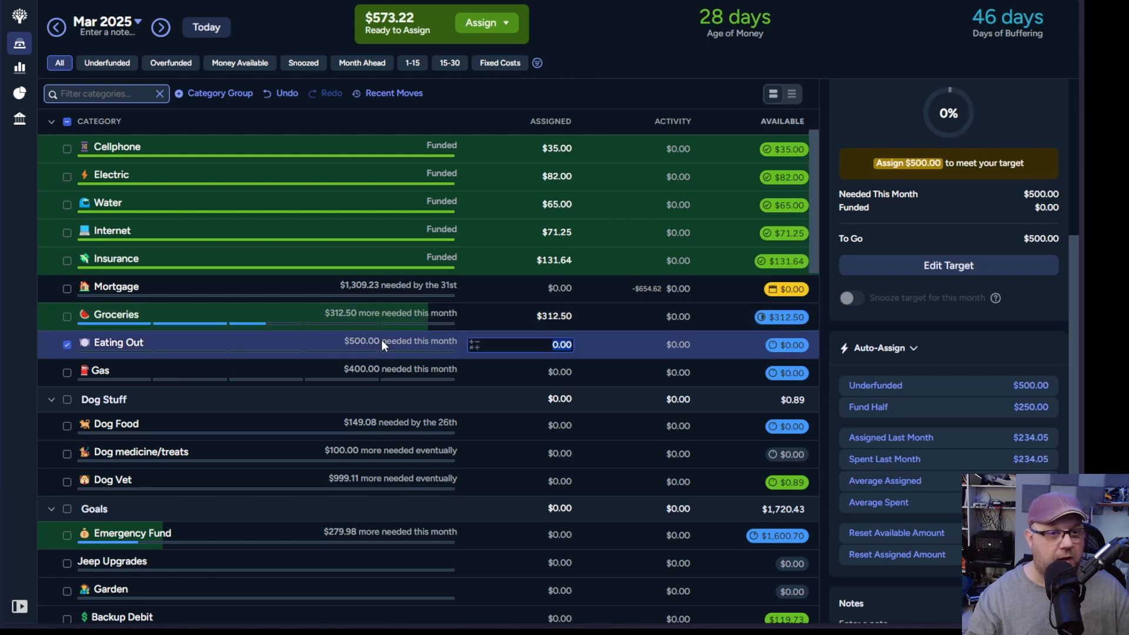
{"action": "left_click", "coordinate": [895, 406]}
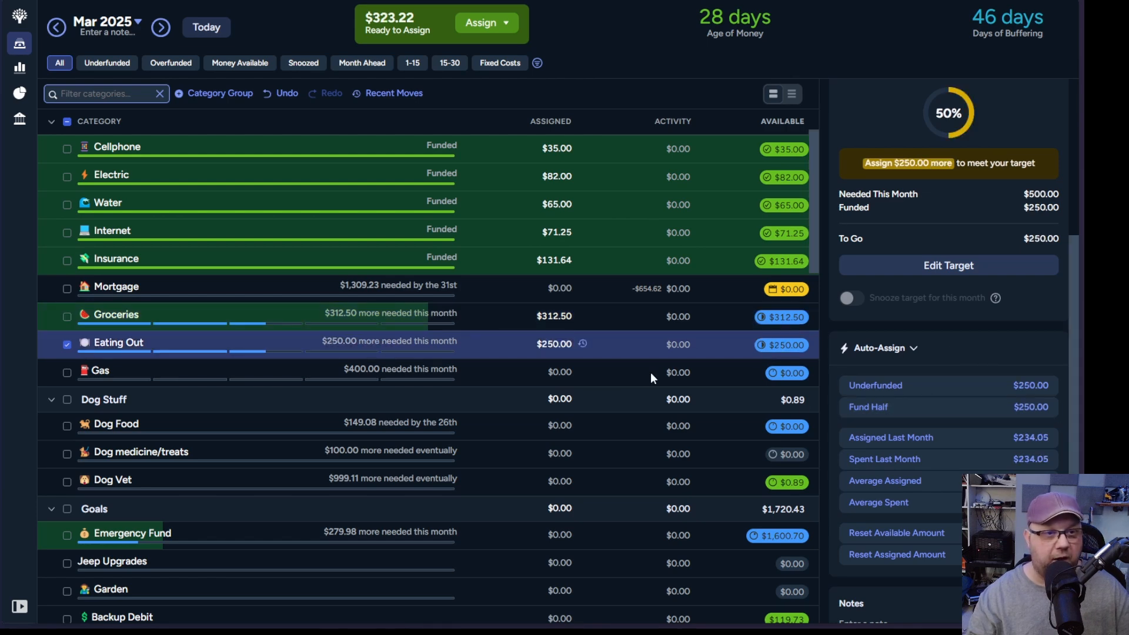
{"action": "left_click", "coordinate": [284, 369]}
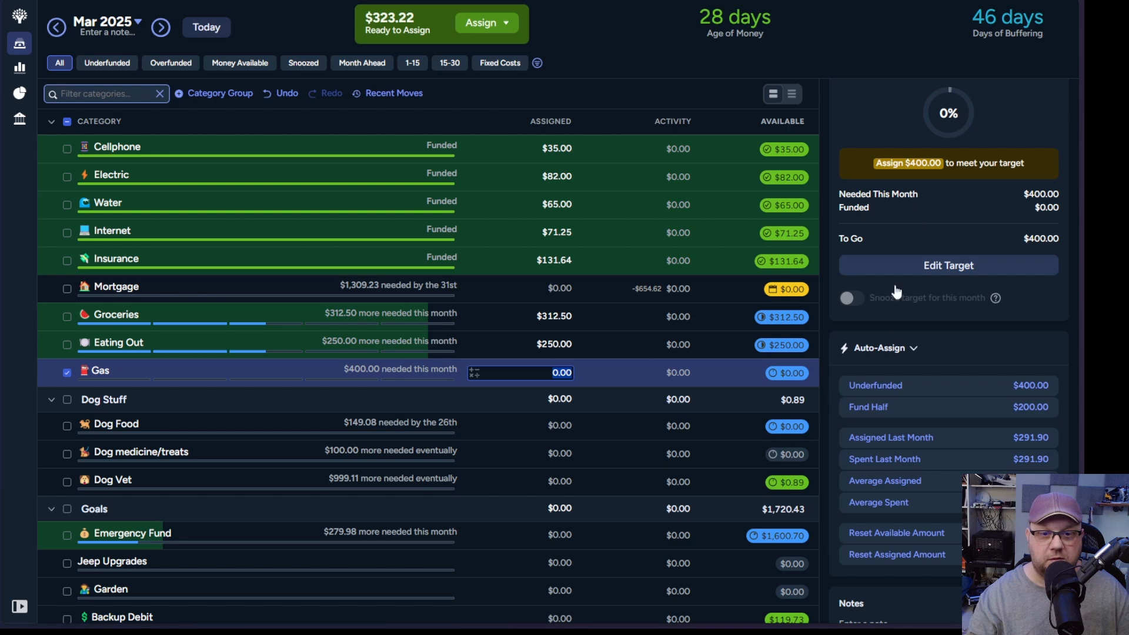
{"action": "left_click", "coordinate": [887, 406]}
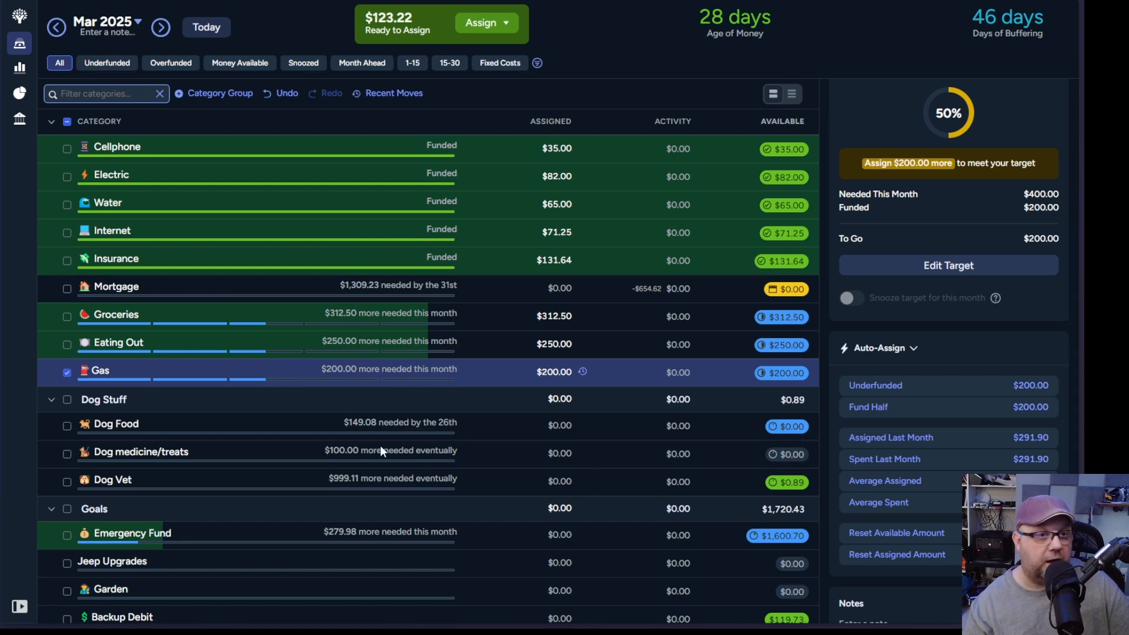
Step: Look through the March categories, from Holding down to Non-Monthly, for targets that still need money
{"action": "scroll", "coordinate": [379, 446], "scroll_direction": "down", "scroll_amount": 3}
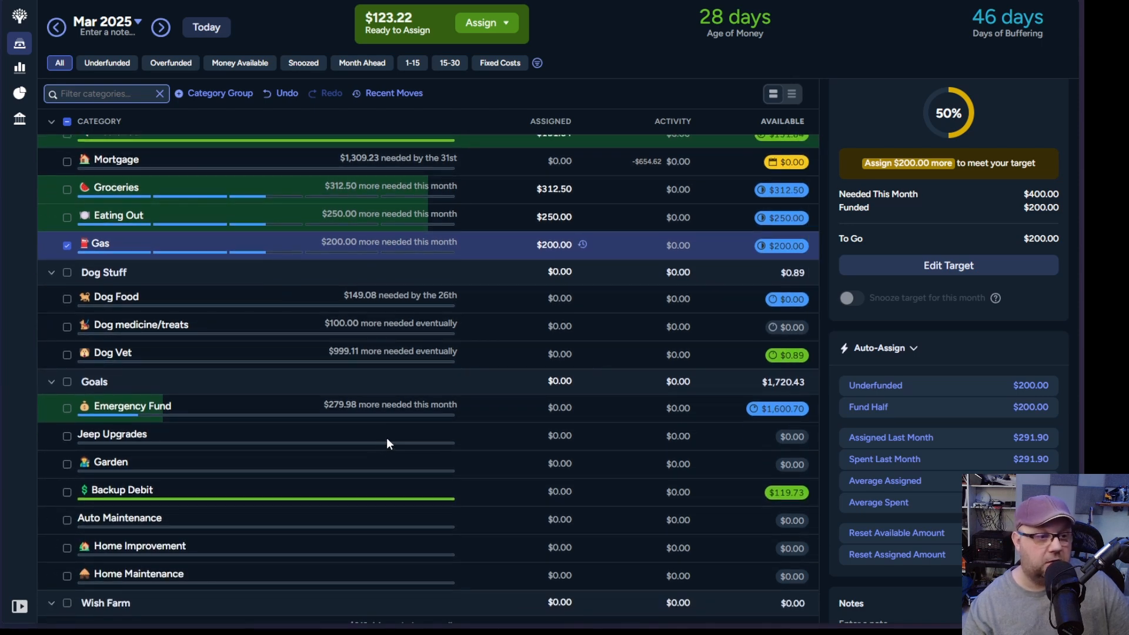
{"action": "scroll", "coordinate": [386, 440], "scroll_direction": "down", "scroll_amount": 2}
{"action": "scroll", "coordinate": [387, 439], "scroll_direction": "down", "scroll_amount": 4}
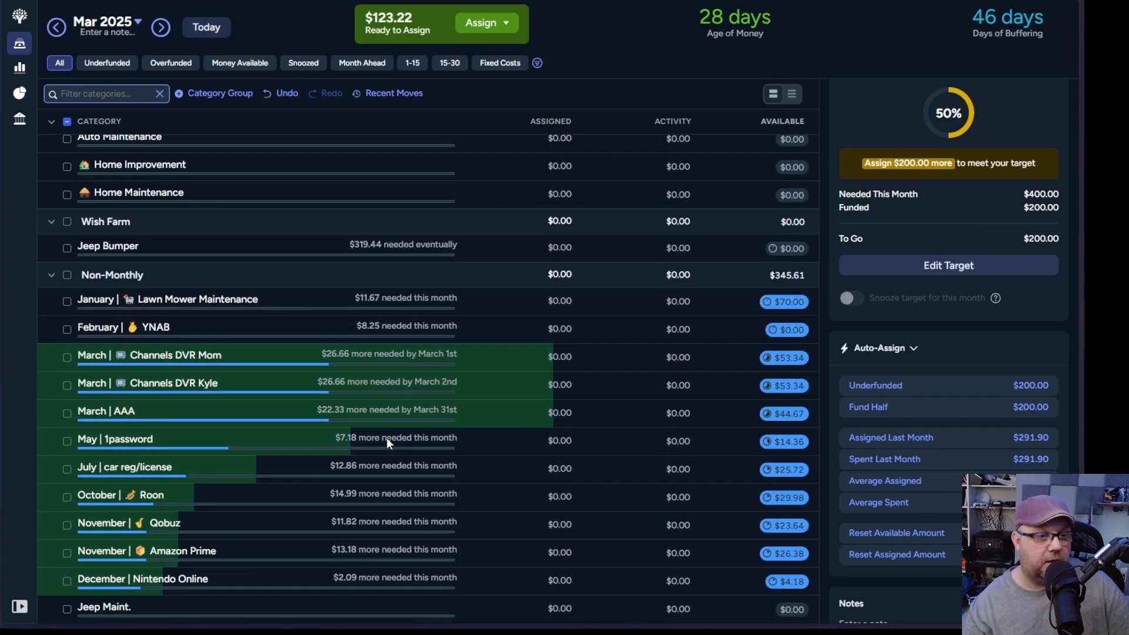
{"action": "scroll", "coordinate": [387, 437], "scroll_direction": "down", "scroll_amount": 2}
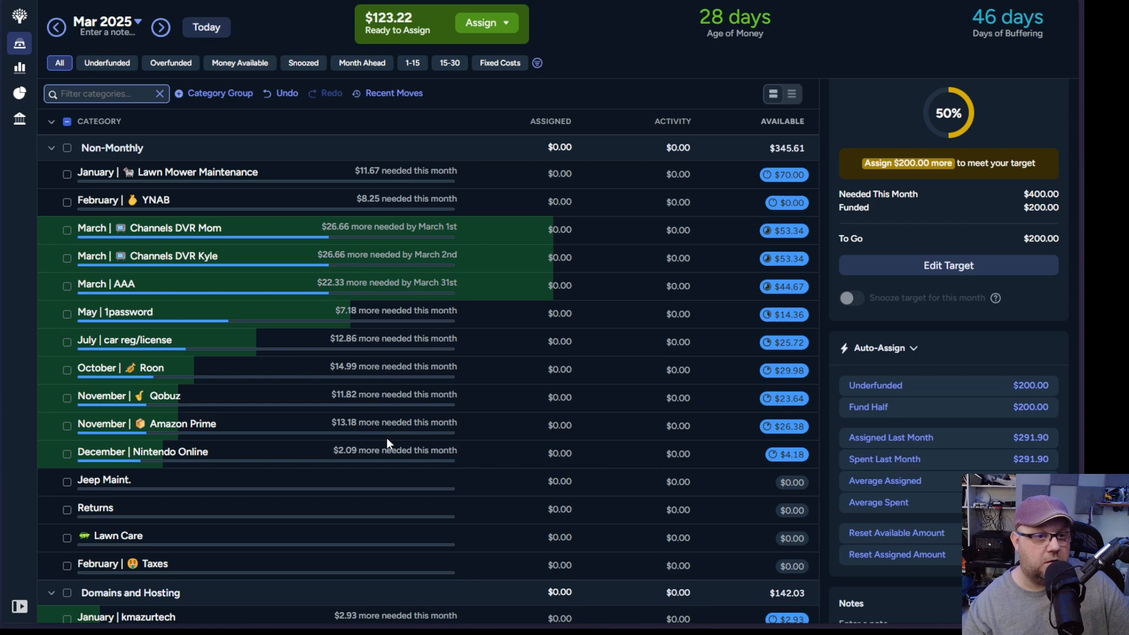
{"action": "scroll", "coordinate": [386, 437], "scroll_direction": "up", "scroll_amount": 12}
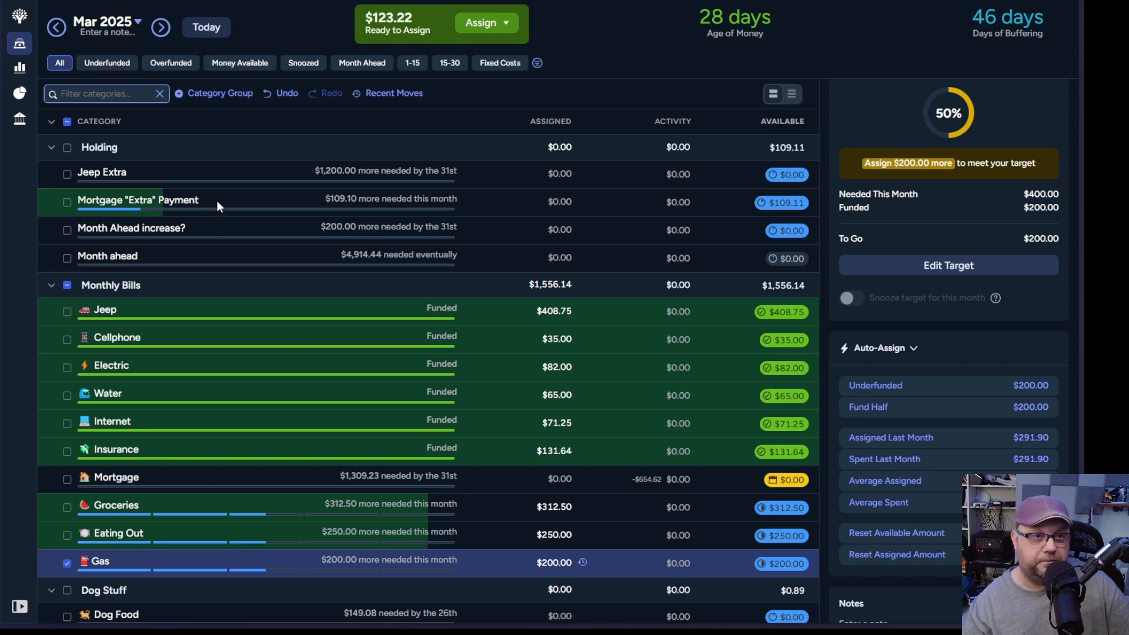
{"action": "scroll", "coordinate": [328, 305], "scroll_direction": "down", "scroll_amount": 9}
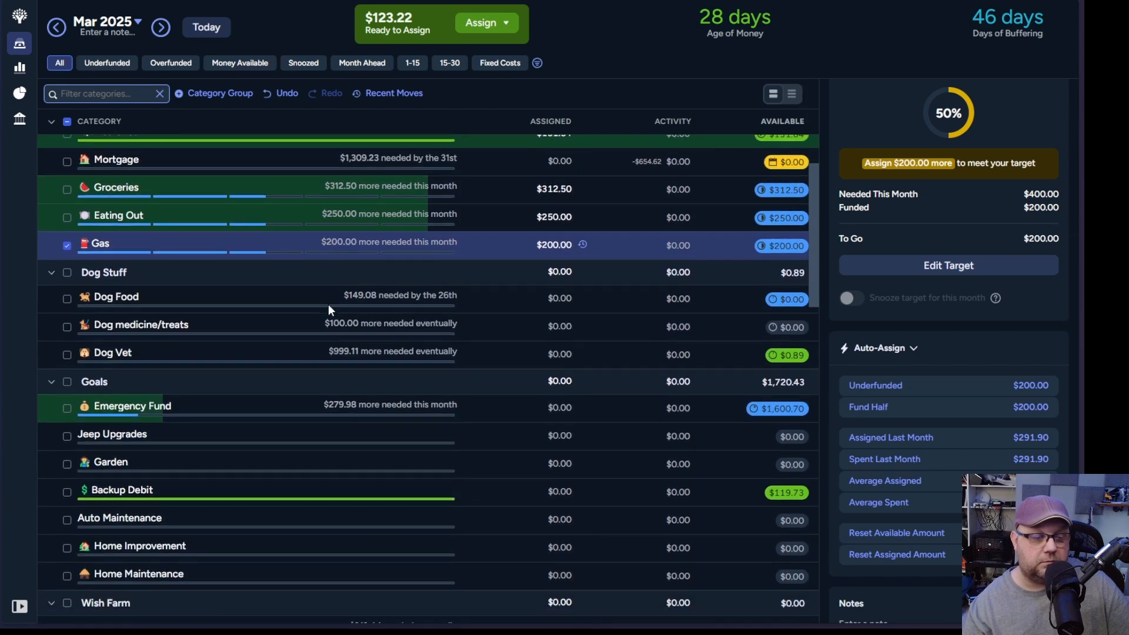
{"action": "scroll", "coordinate": [328, 305], "scroll_direction": "down", "scroll_amount": 5}
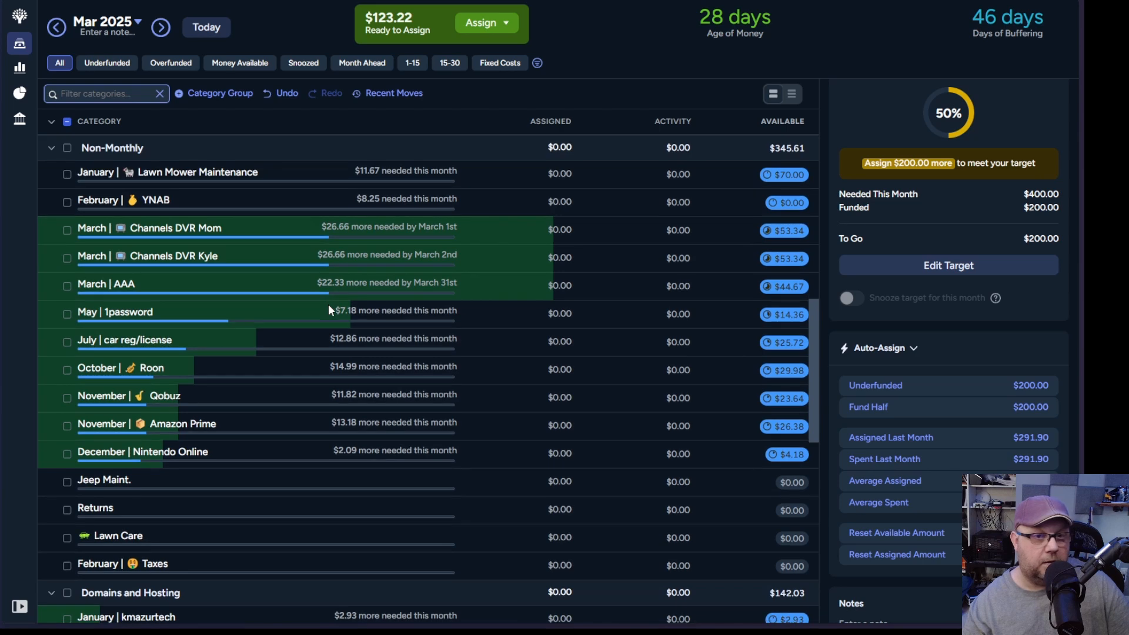
{"action": "scroll", "coordinate": [329, 304], "scroll_direction": "up", "scroll_amount": 4}
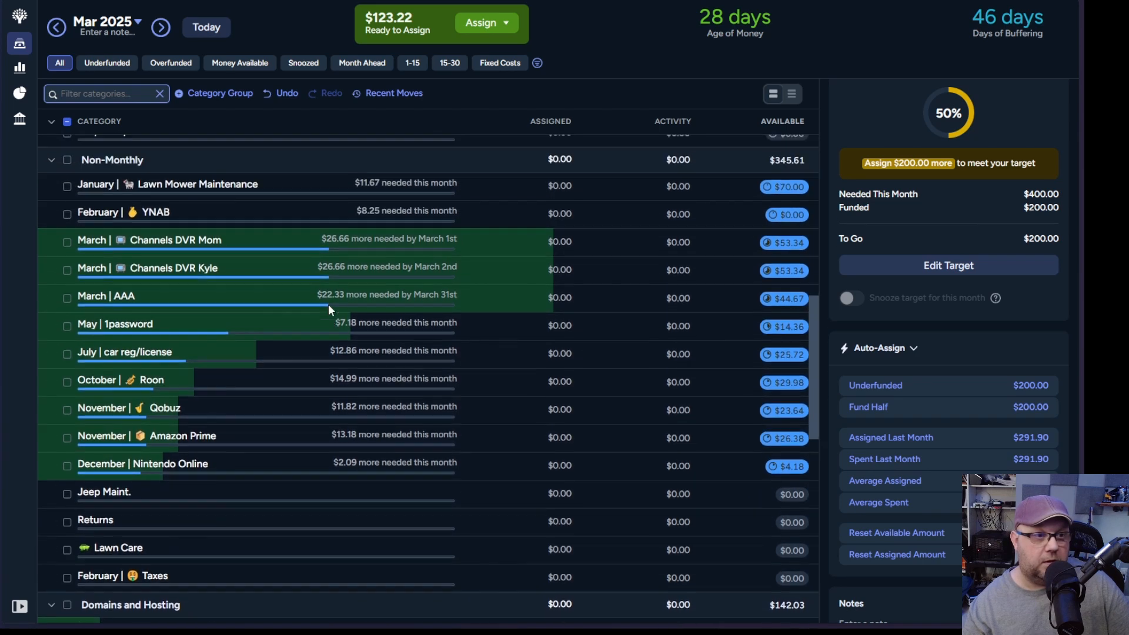
{"action": "scroll", "coordinate": [328, 305], "scroll_direction": "up", "scroll_amount": 2}
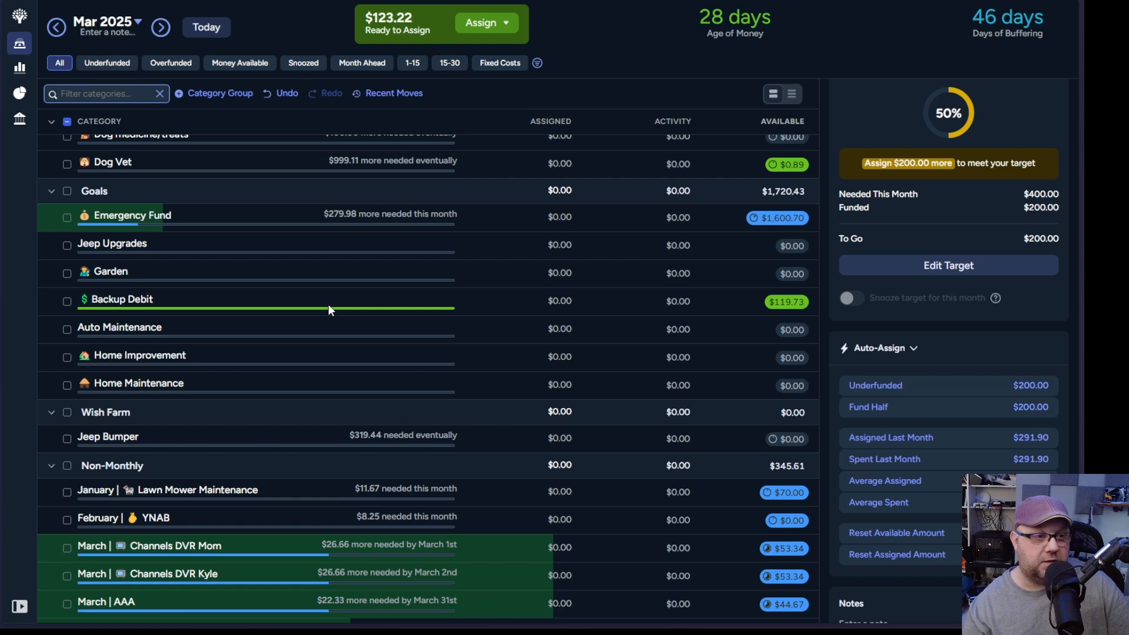
Step: Select February YNAB and both March Channels DVR categories in the Non-Monthly group, and remove Gas from the selection
{"action": "scroll", "coordinate": [328, 305], "scroll_direction": "down", "scroll_amount": 5}
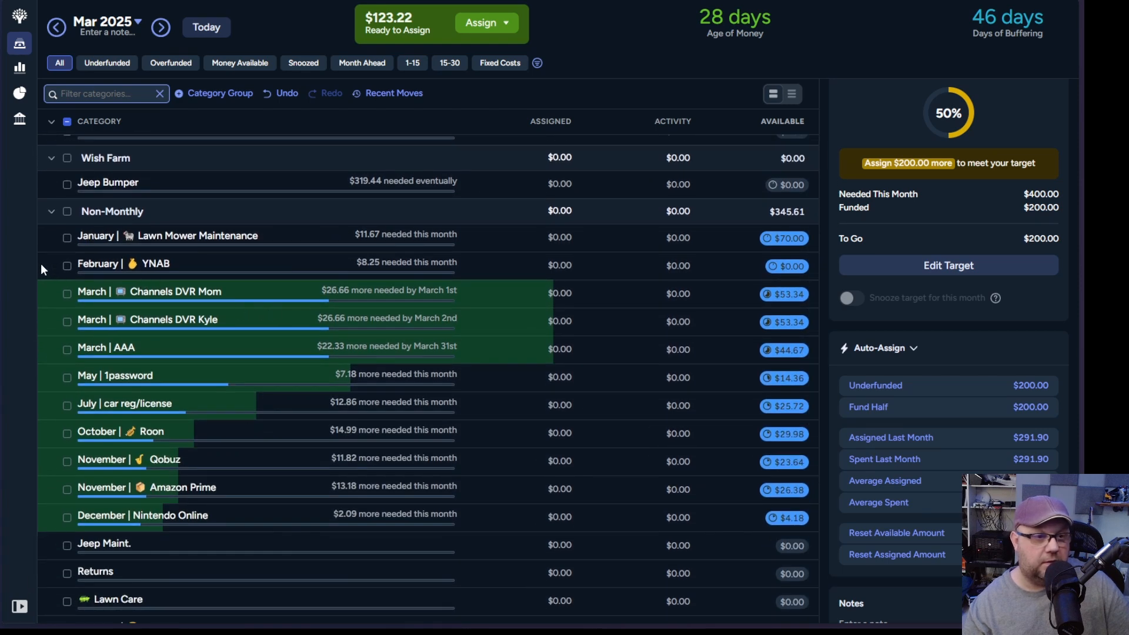
{"action": "left_click", "coordinate": [67, 266]}
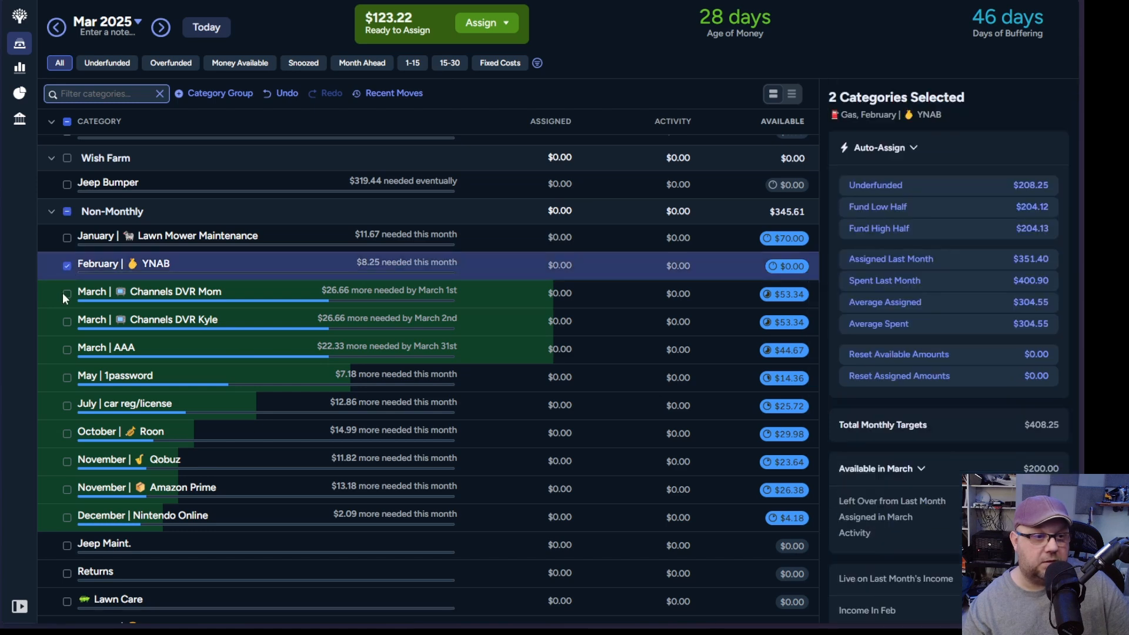
{"action": "left_click", "coordinate": [67, 294]}
{"action": "left_click", "coordinate": [66, 322]}
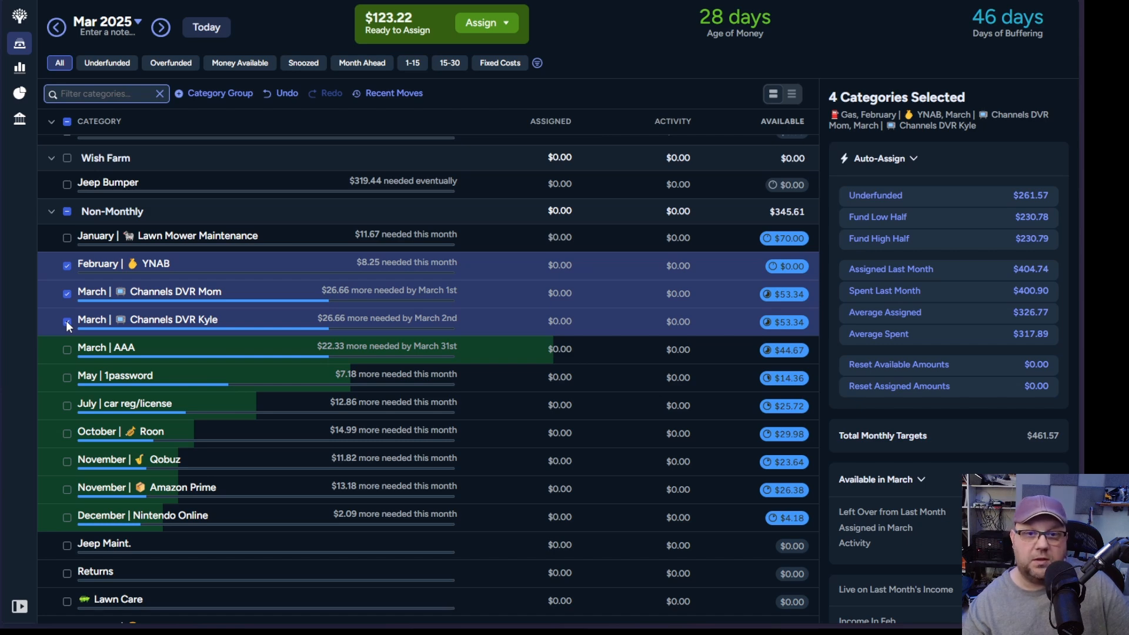
{"action": "scroll", "coordinate": [66, 320], "scroll_direction": "up", "scroll_amount": 5}
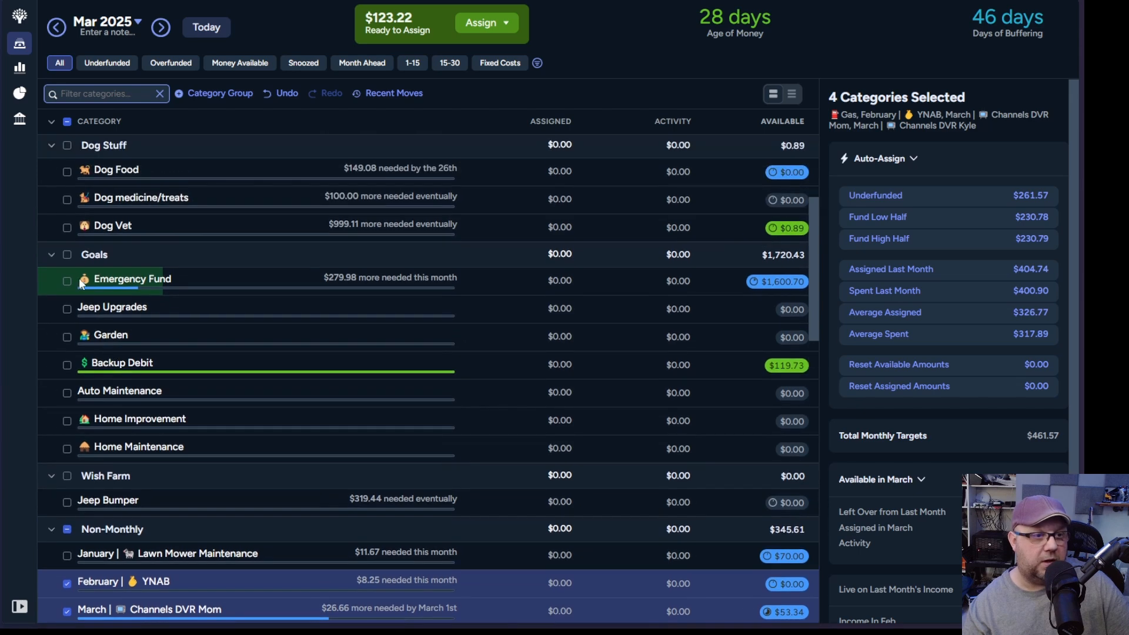
{"action": "scroll", "coordinate": [64, 263], "scroll_direction": "up", "scroll_amount": 3}
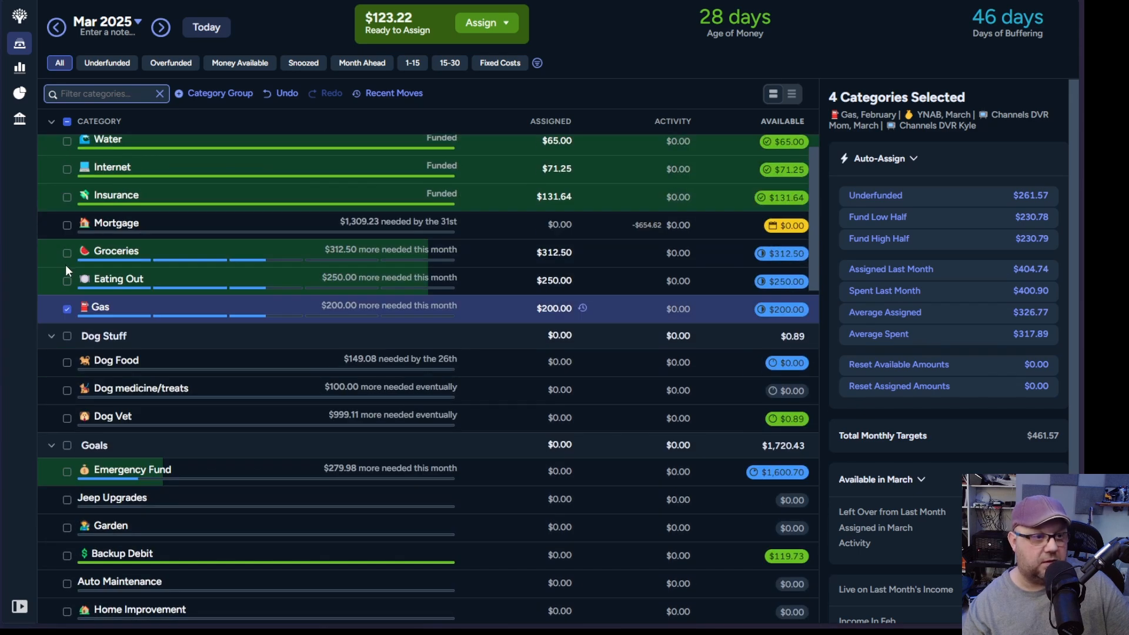
{"action": "left_click", "coordinate": [67, 309]}
Step: Add AAA, 1password, car reg/license, Roon and Nintendo Online to the Non-Monthly selection and auto-assign the underfunded amount of $121.02
{"action": "scroll", "coordinate": [461, 371], "scroll_direction": "down", "scroll_amount": 9}
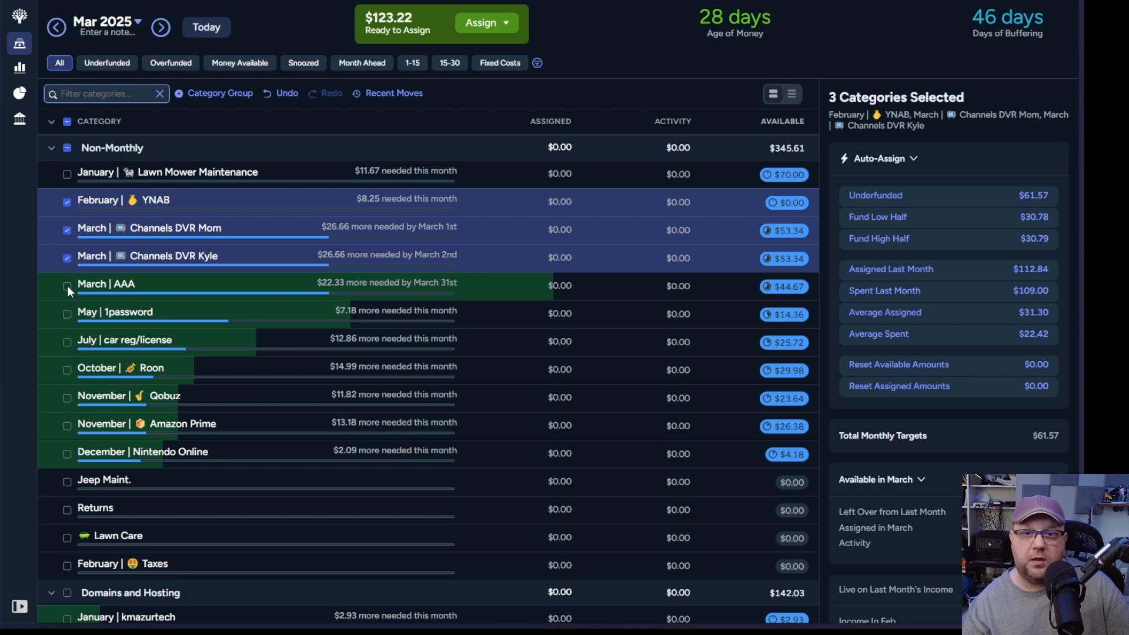
{"action": "left_click", "coordinate": [67, 286]}
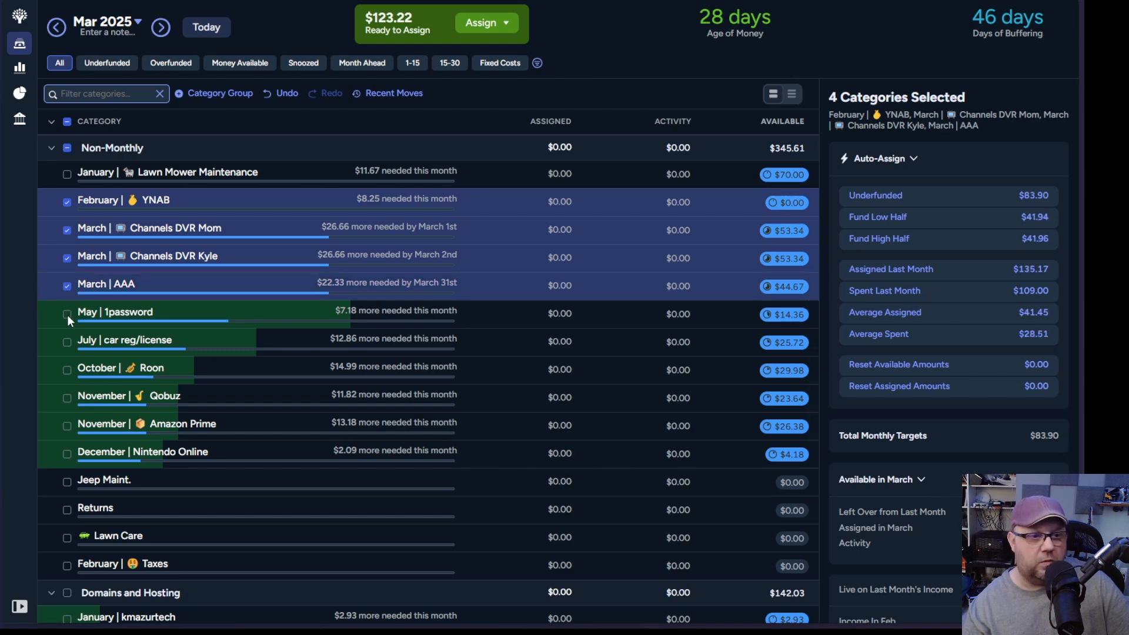
{"action": "left_click", "coordinate": [67, 315]}
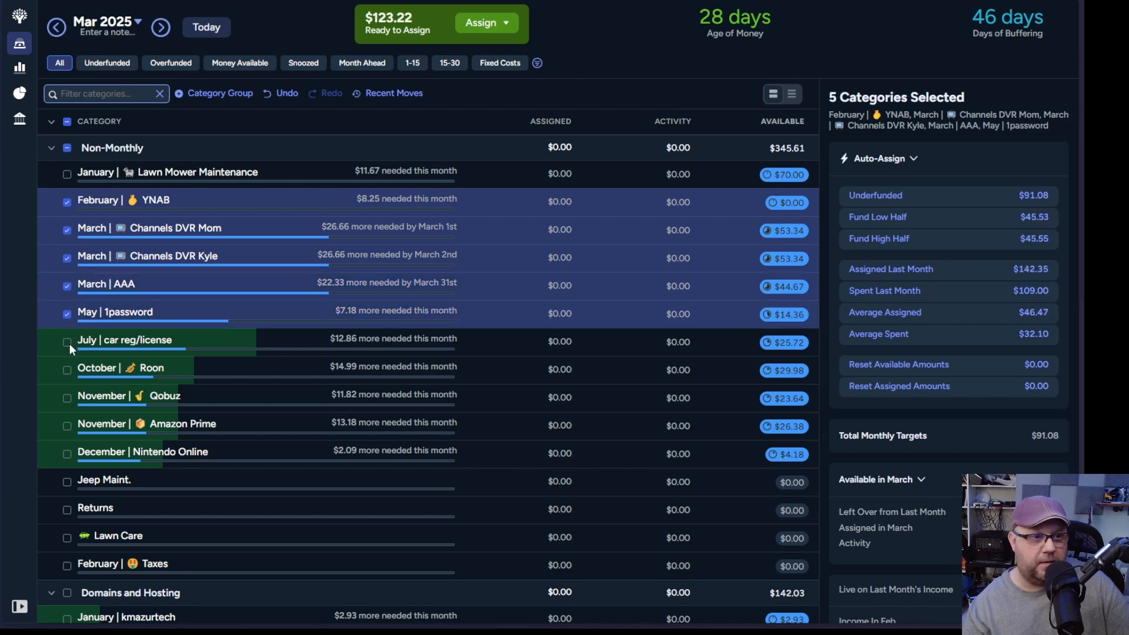
{"action": "left_click", "coordinate": [68, 343]}
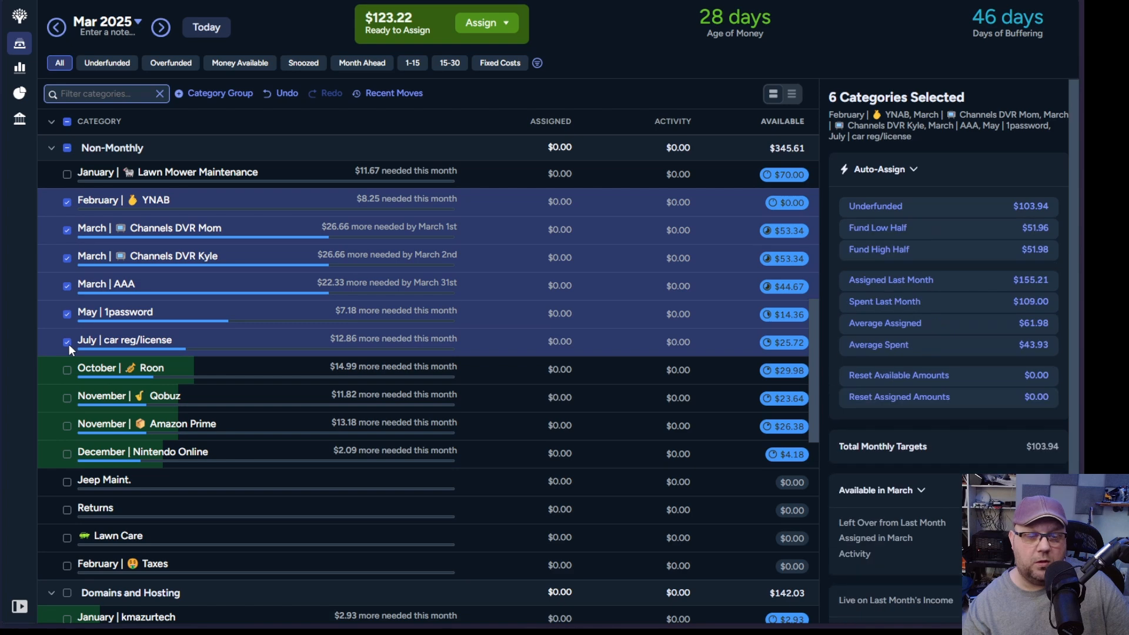
{"action": "left_click", "coordinate": [65, 370]}
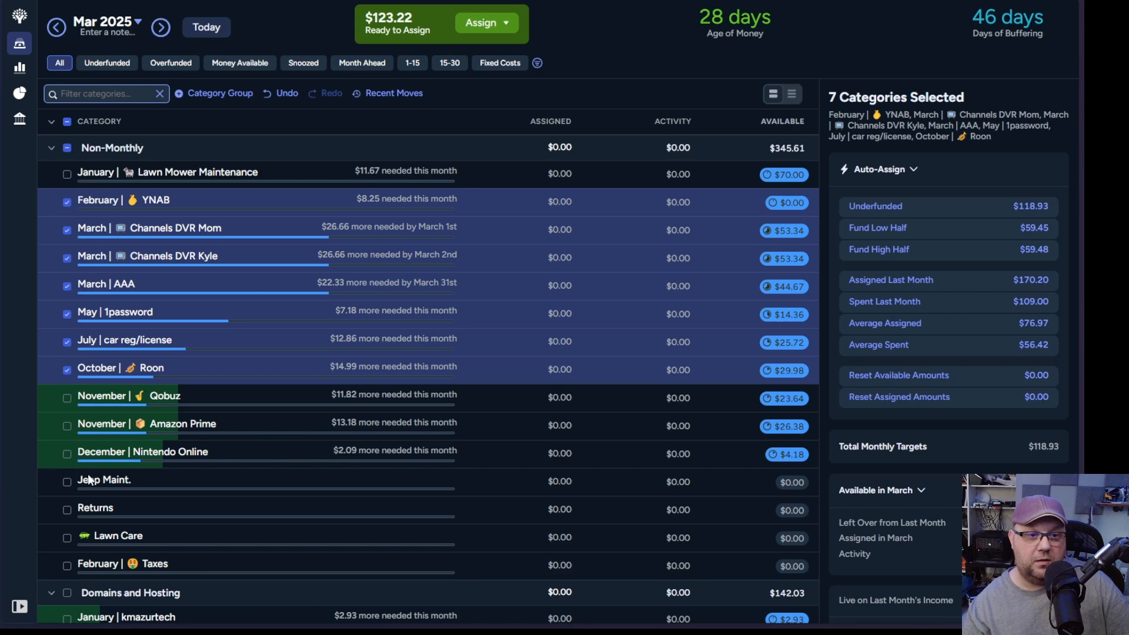
{"action": "left_click", "coordinate": [67, 454]}
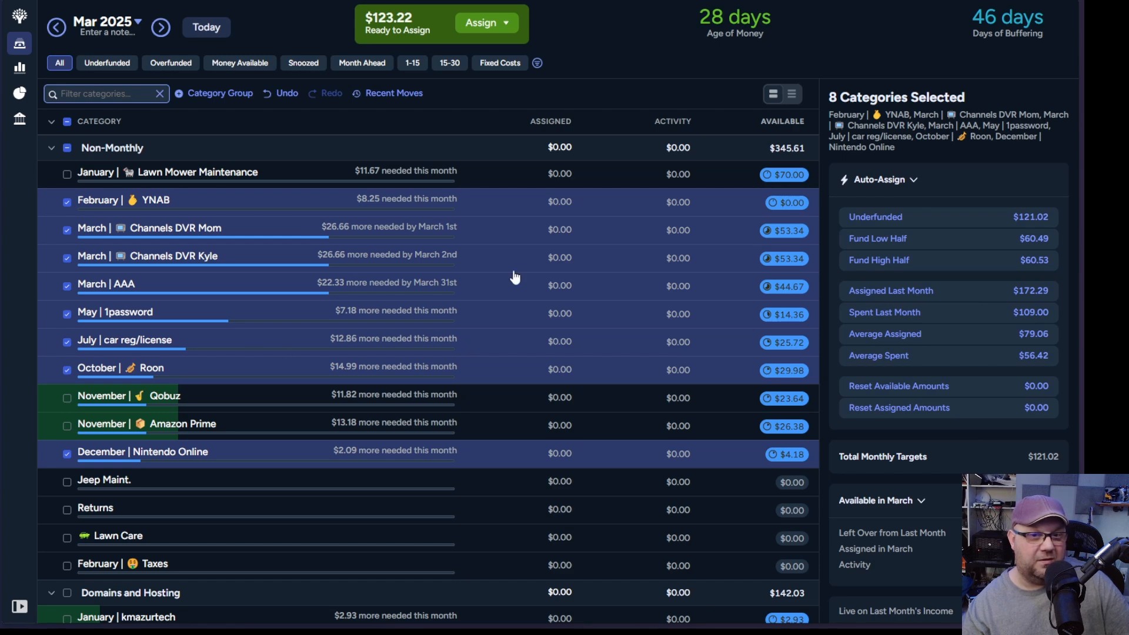
{"action": "left_click", "coordinate": [898, 218]}
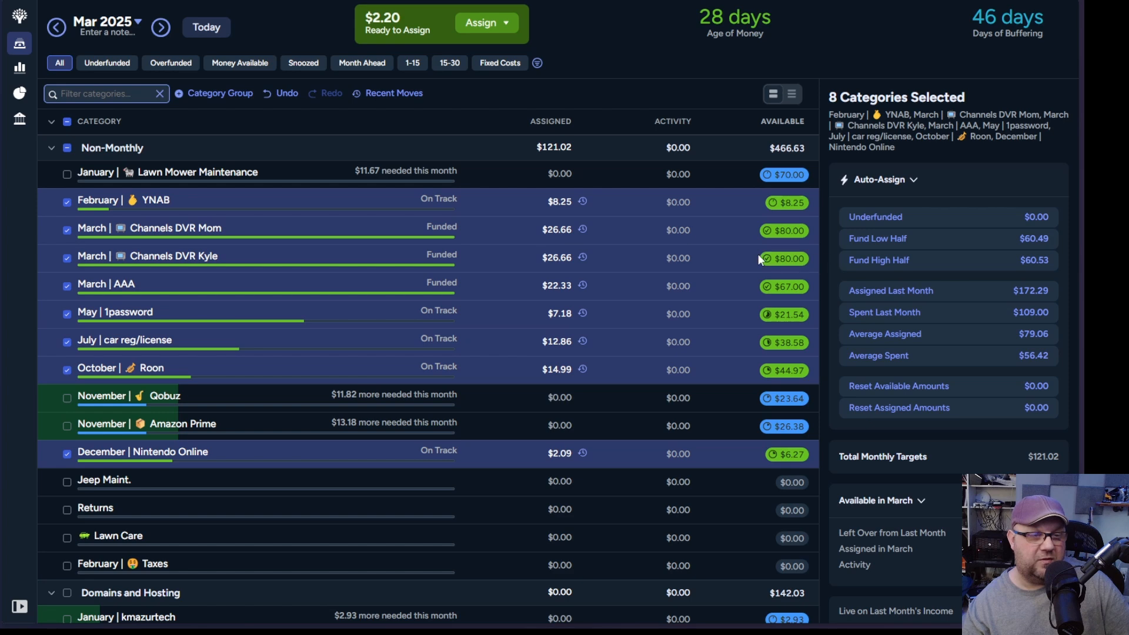
Step: Look through the March Non-Monthly and Domains and Hosting categories for targets that still need money
{"action": "left_click", "coordinate": [571, 235]}
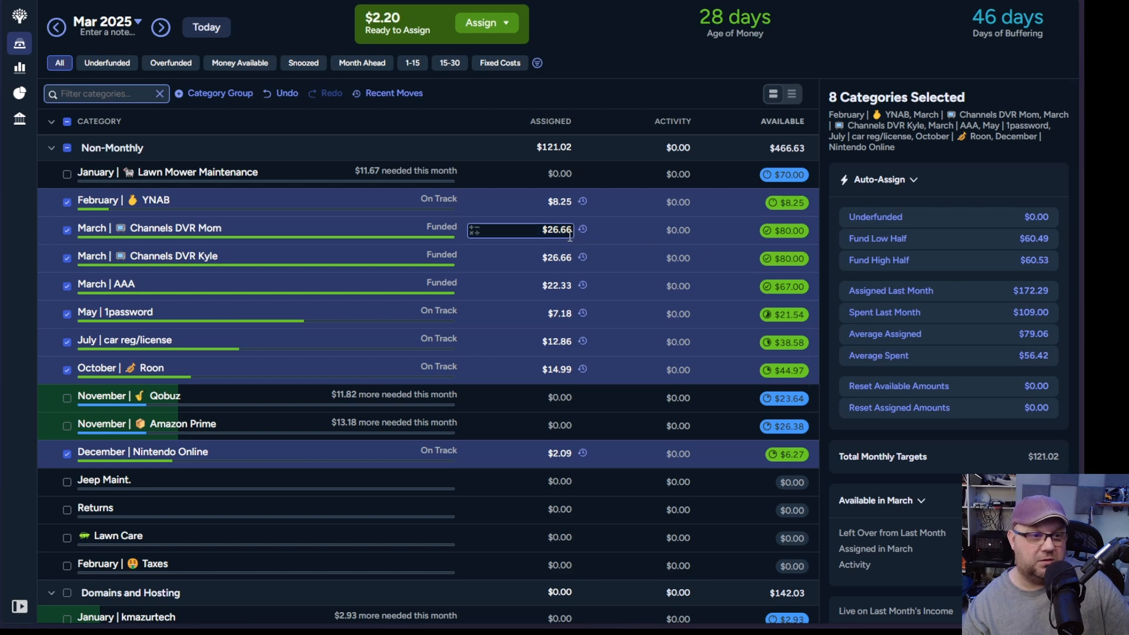
{"action": "scroll", "coordinate": [594, 257], "scroll_direction": "up", "scroll_amount": 2}
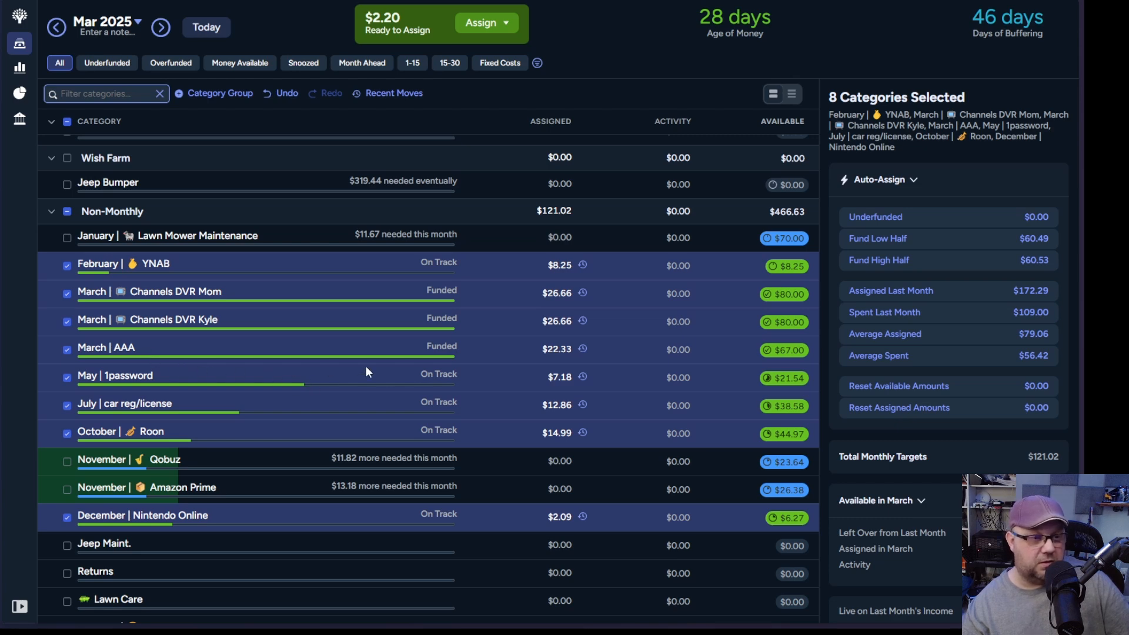
{"action": "scroll", "coordinate": [367, 371], "scroll_direction": "down", "scroll_amount": 2}
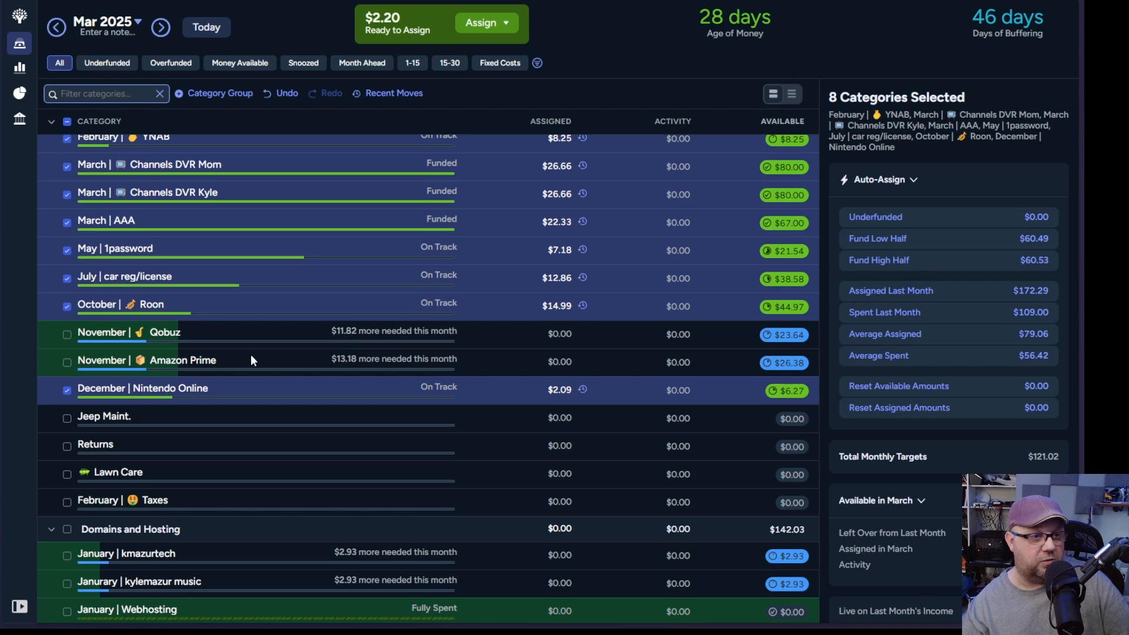
{"action": "scroll", "coordinate": [250, 354], "scroll_direction": "up", "scroll_amount": 1}
{"action": "scroll", "coordinate": [252, 355], "scroll_direction": "up", "scroll_amount": 1}
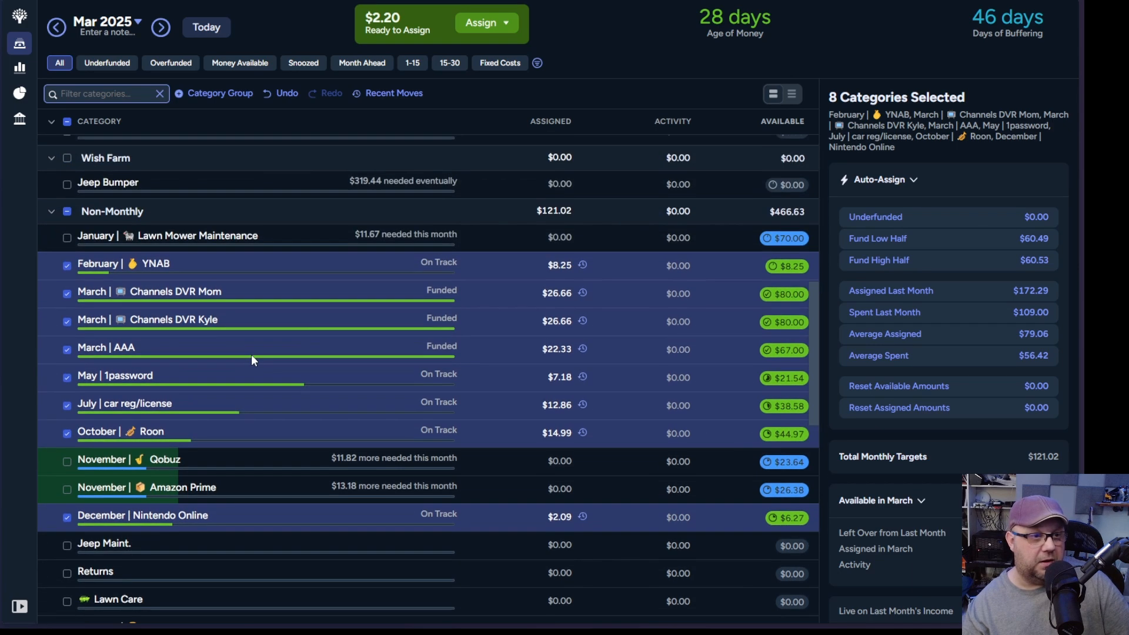
{"action": "scroll", "coordinate": [252, 355], "scroll_direction": "up", "scroll_amount": 1}
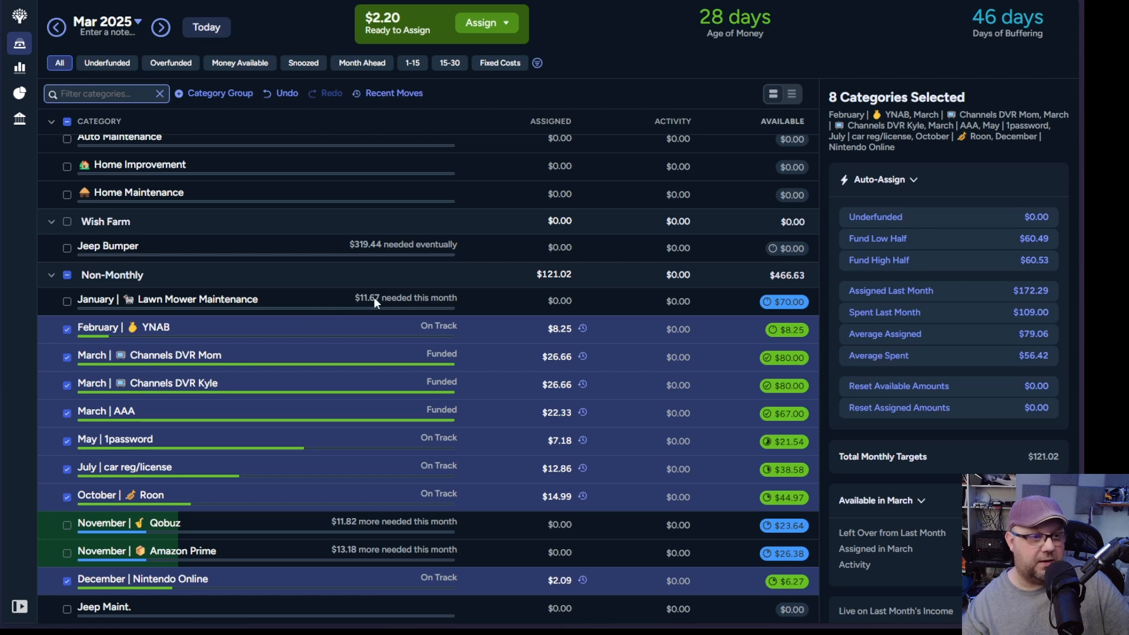
{"action": "scroll", "coordinate": [330, 302], "scroll_direction": "down", "scroll_amount": 3}
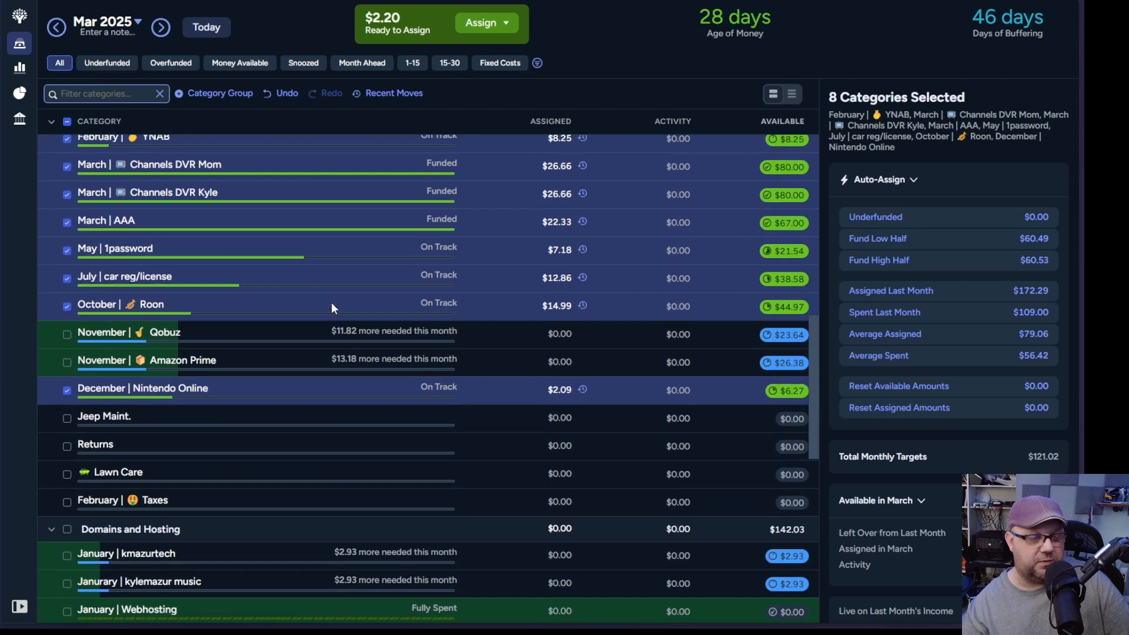
{"action": "scroll", "coordinate": [331, 302], "scroll_direction": "down", "scroll_amount": 3}
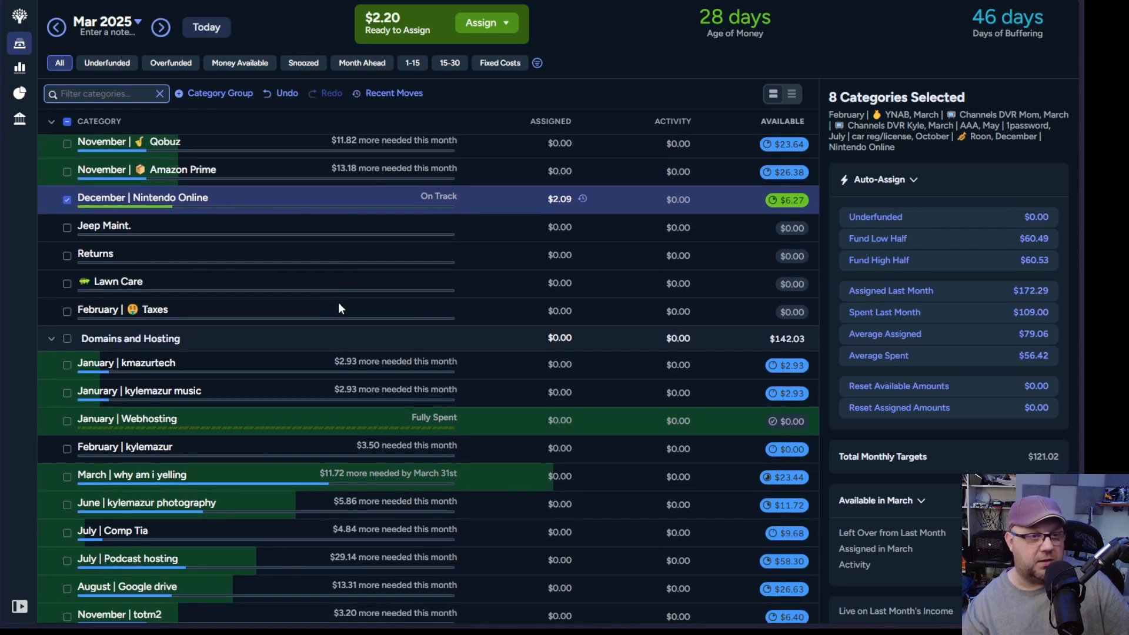
{"action": "scroll", "coordinate": [339, 305], "scroll_direction": "down", "scroll_amount": 1}
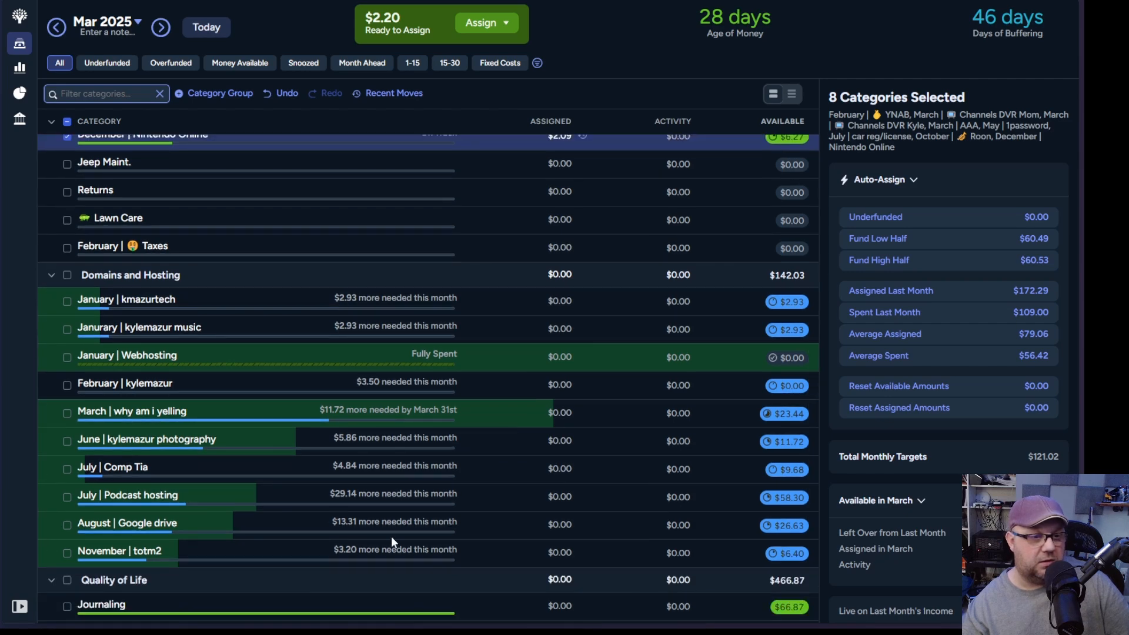
Step: Assign the remaining $2.20 to Mortgage "Extra" Payment in the Holding group for March
{"action": "scroll", "coordinate": [375, 394], "scroll_direction": "up", "scroll_amount": 18}
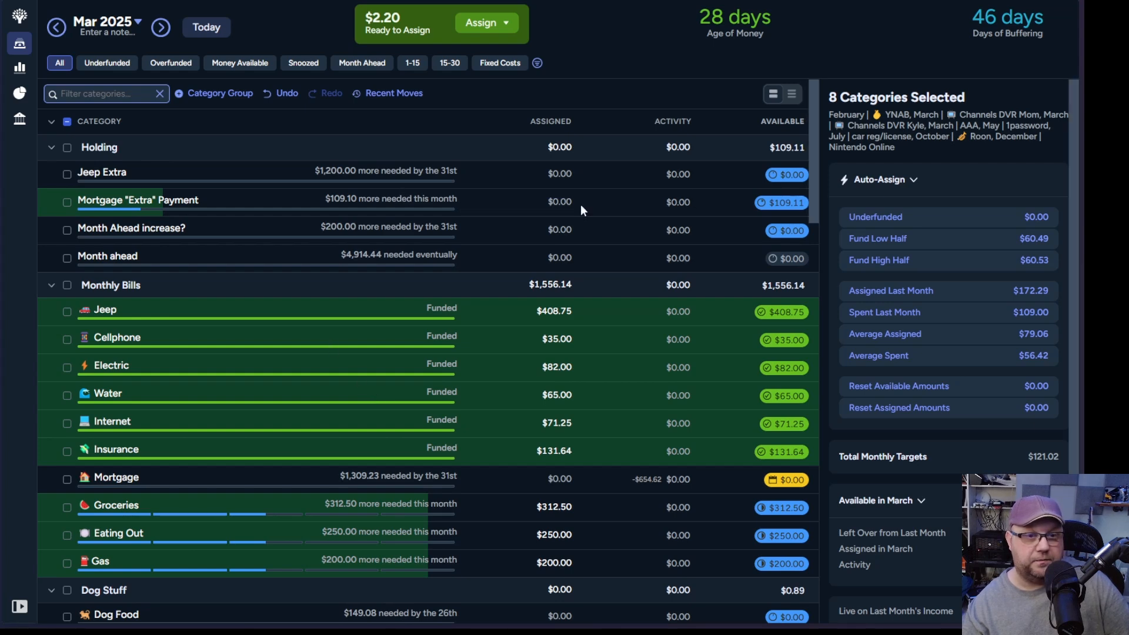
{"action": "left_click", "coordinate": [559, 202]}
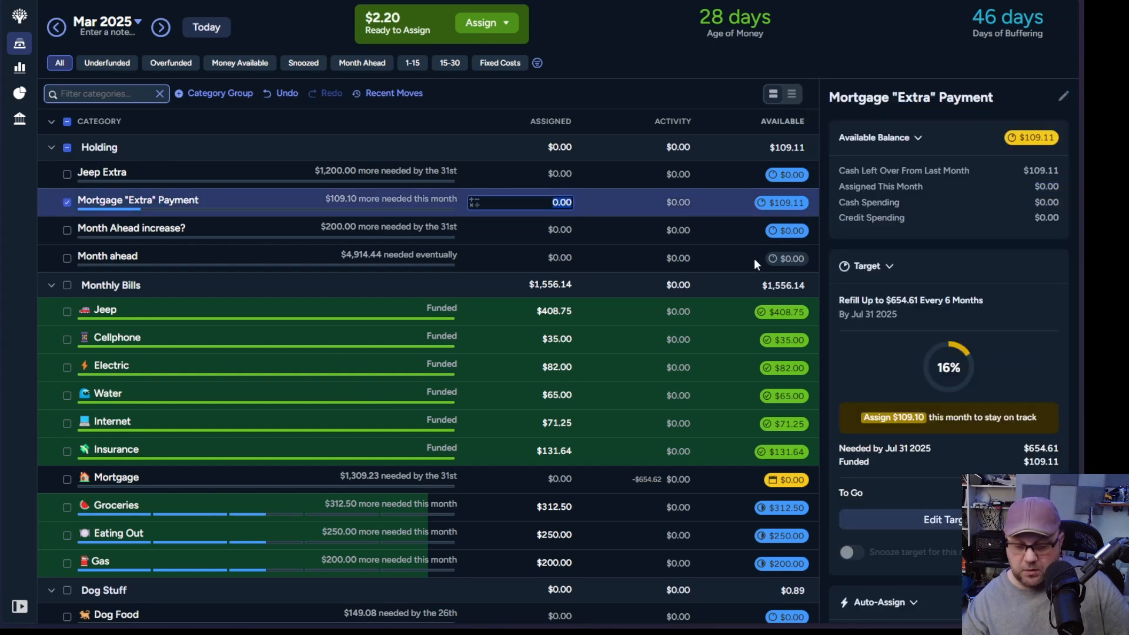
{"action": "type", "text": "2.20"}
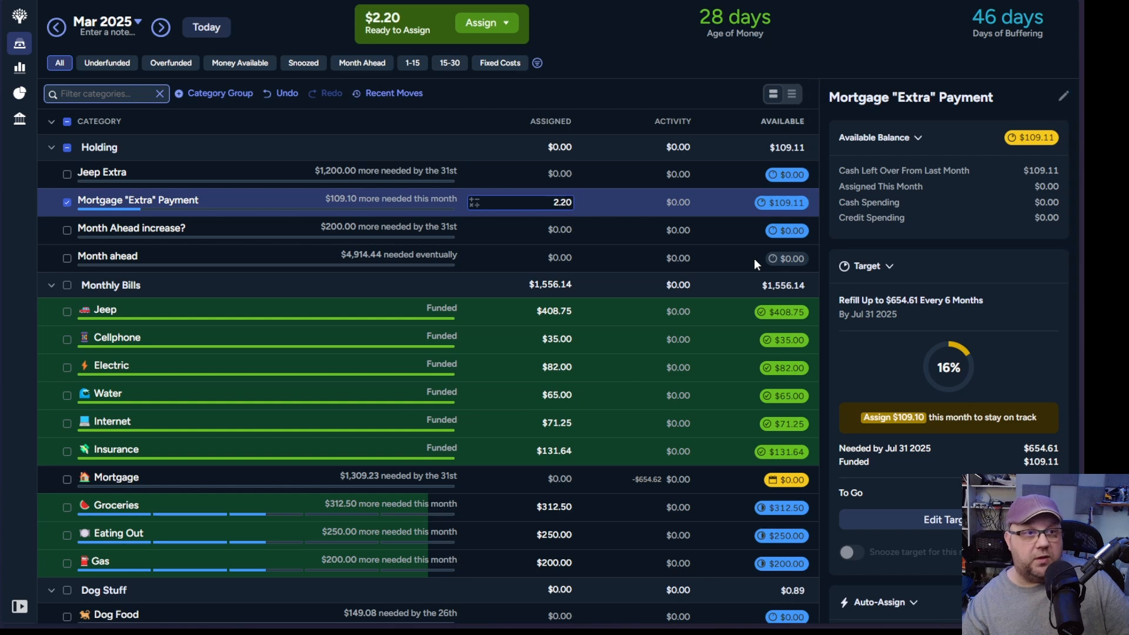
{"action": "key", "text": "Return"}
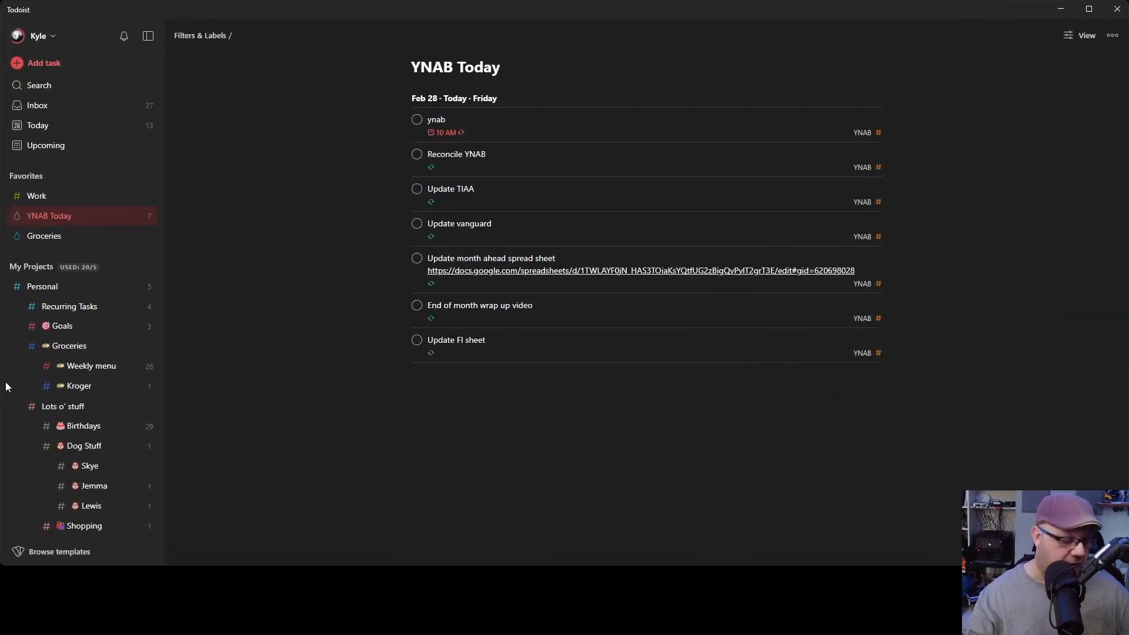
Step: Switch to Todoist and complete the ynab task in the YNAB Today list
{"action": "left_click", "coordinate": [417, 121]}
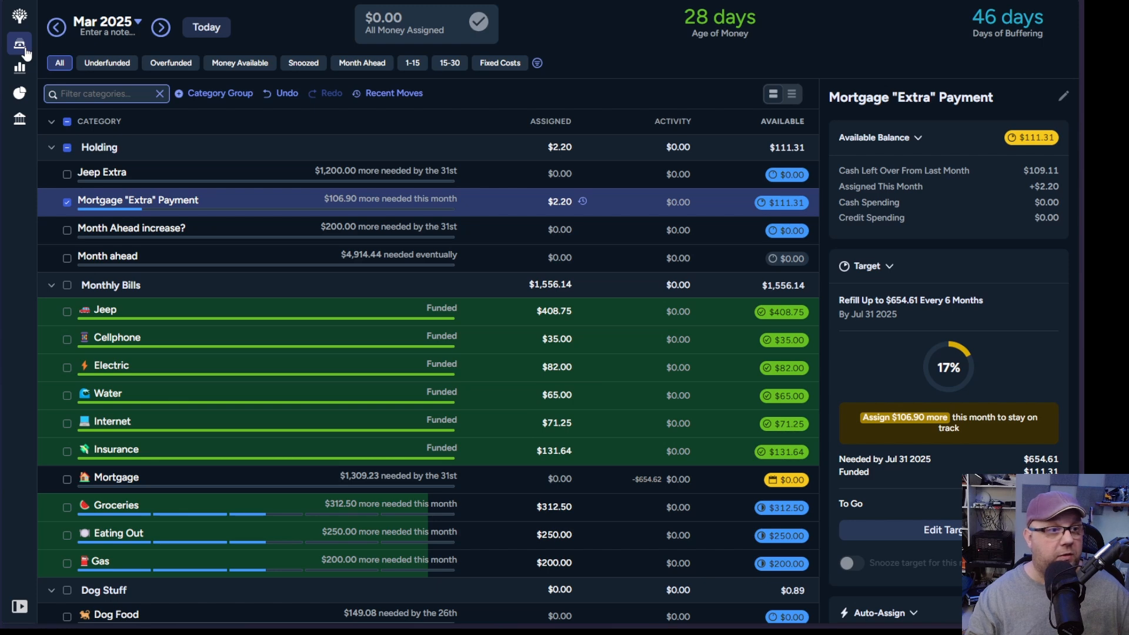
Step: Switch to YNAB, refresh the Income v Expense report past the Toolkit error, and open the accounts view
{"action": "left_click", "coordinate": [20, 68]}
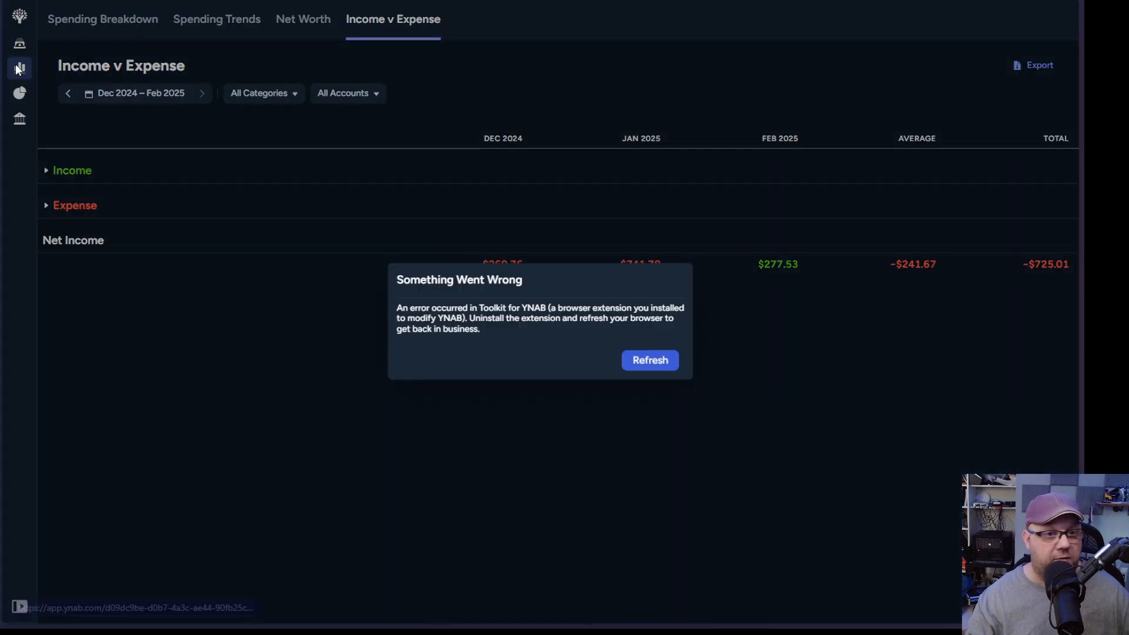
{"action": "left_click", "coordinate": [645, 363]}
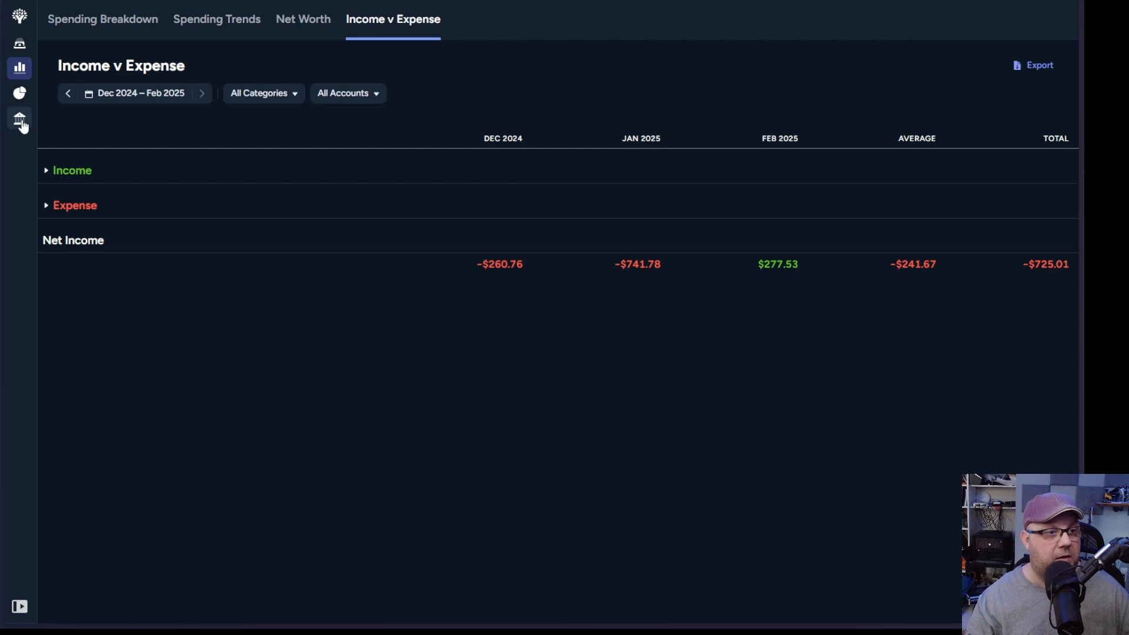
{"action": "left_click", "coordinate": [20, 120]}
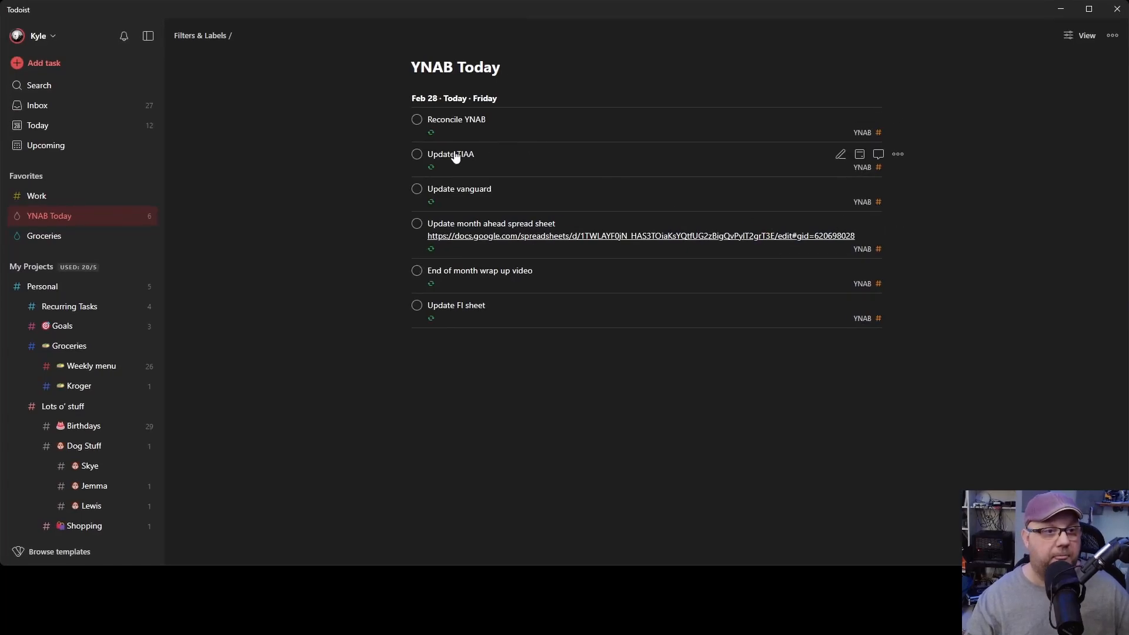
Step: Switch to Todoist and complete the Update TIAA, Update vanguard, Update month ahead spread sheet, End of month wrap up video and Update FI sheet tasks
{"action": "left_click", "coordinate": [417, 157]}
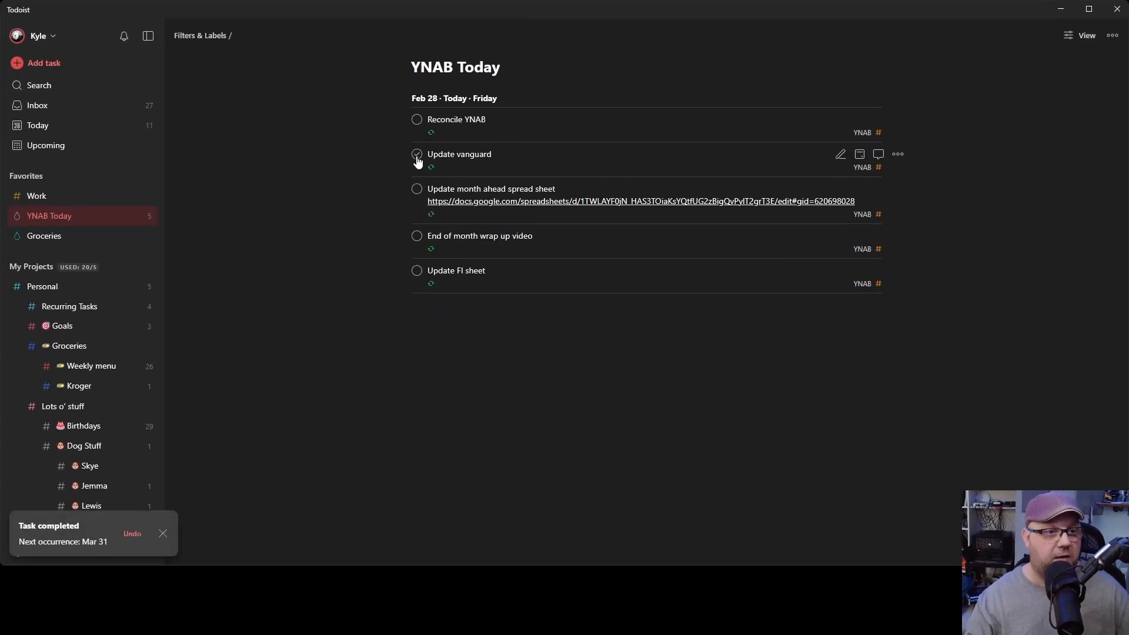
{"action": "left_click", "coordinate": [417, 157]}
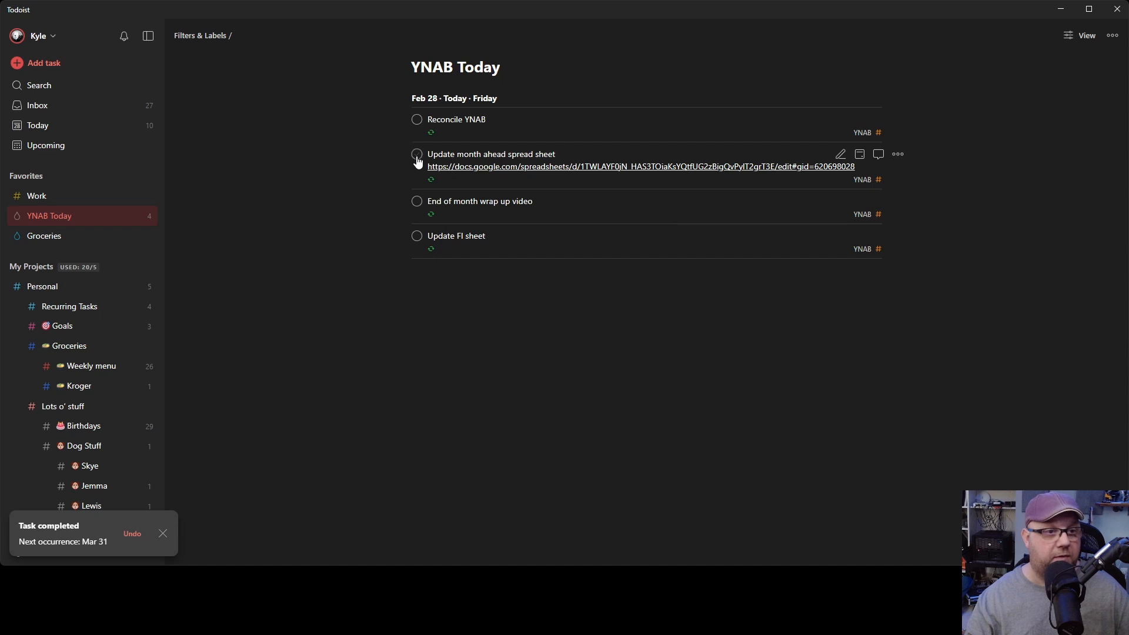
{"action": "left_click", "coordinate": [417, 155]}
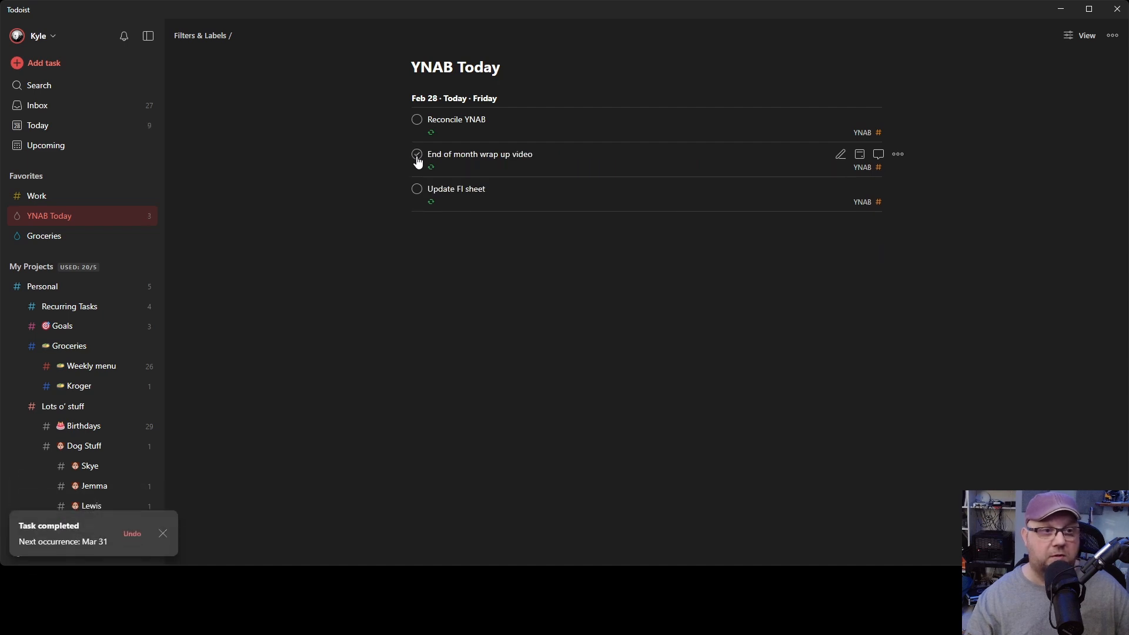
{"action": "left_click", "coordinate": [417, 157]}
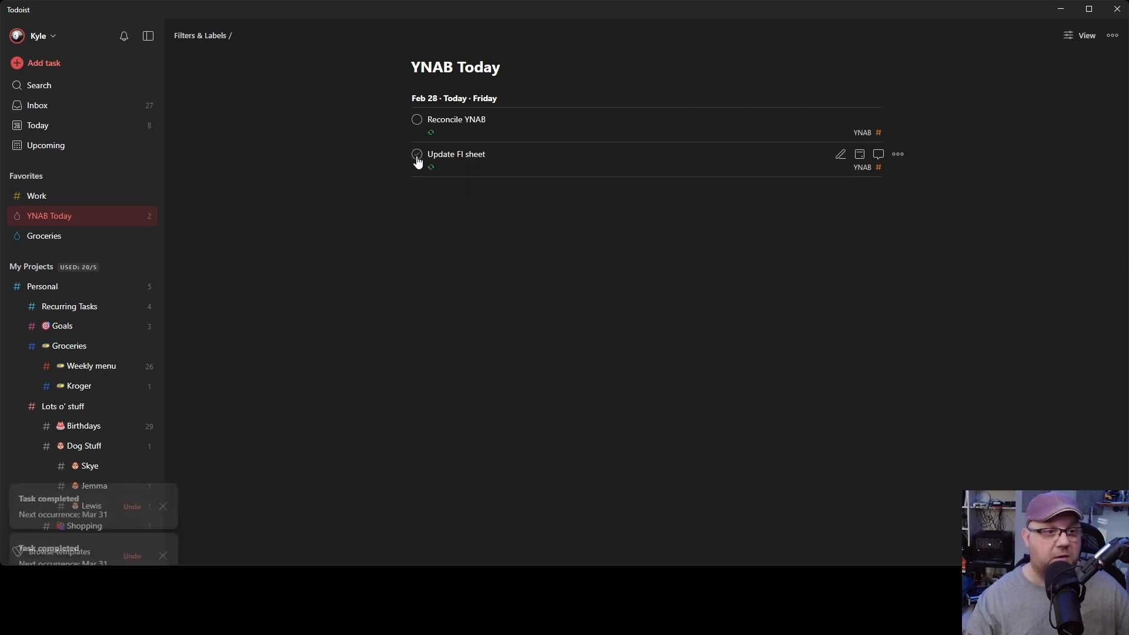
{"action": "left_click", "coordinate": [417, 156]}
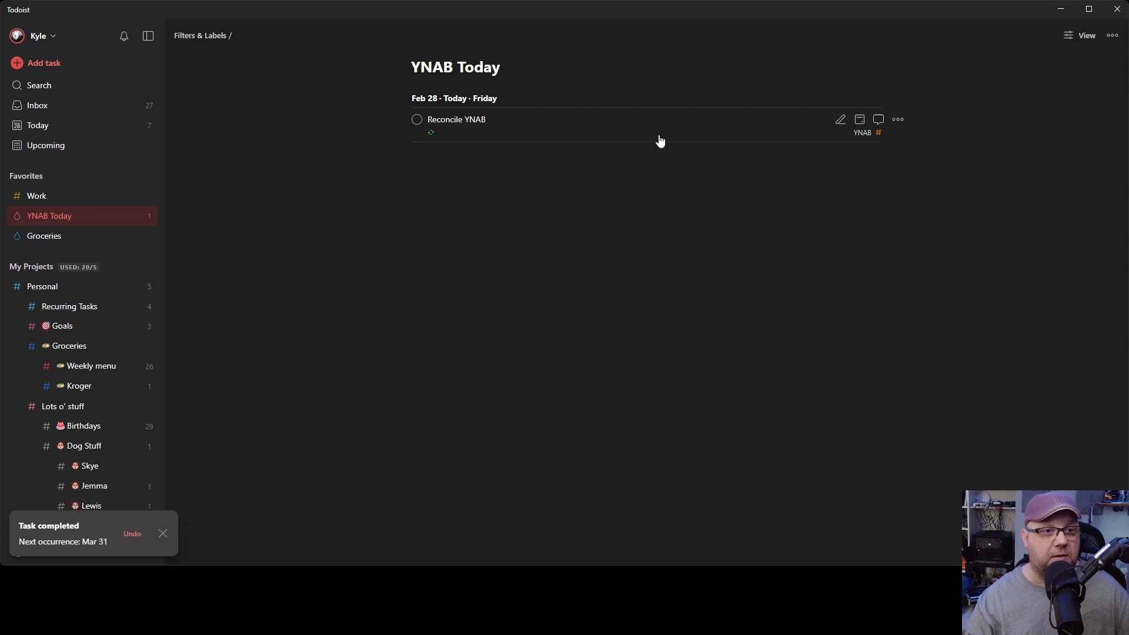